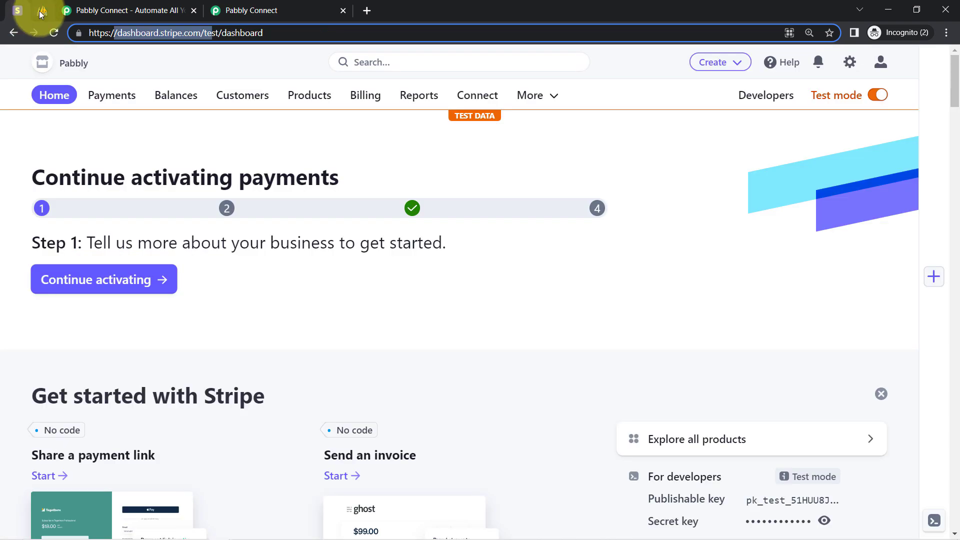
Step: Look over the ConnectDatabase tables in phpMyAdmin and the Pabbly Connect website and dashboard
click(42, 11)
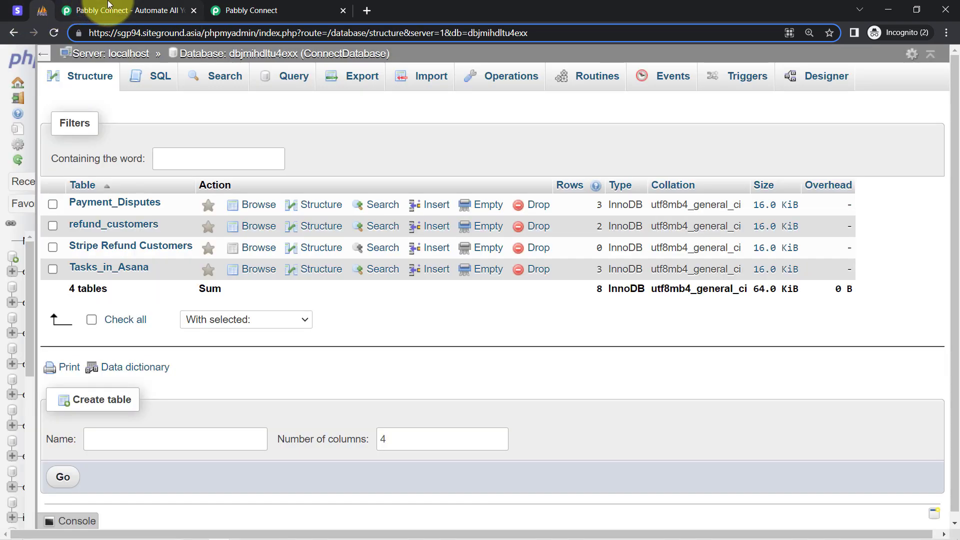
click(108, 6)
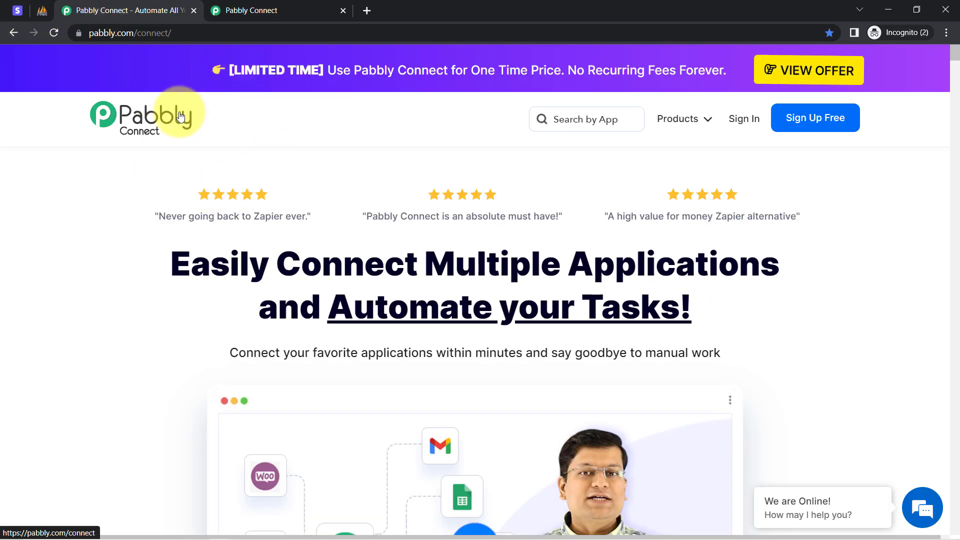
click(225, 10)
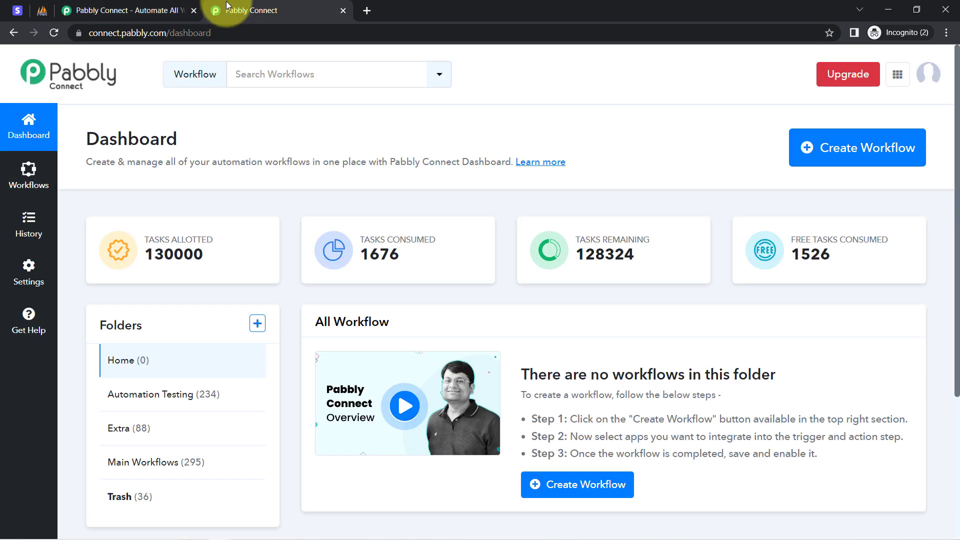
mouse_move(957, 86)
mouse_down()
mouse_move(957, 113)
mouse_move(953, 71)
mouse_up()
click(125, 10)
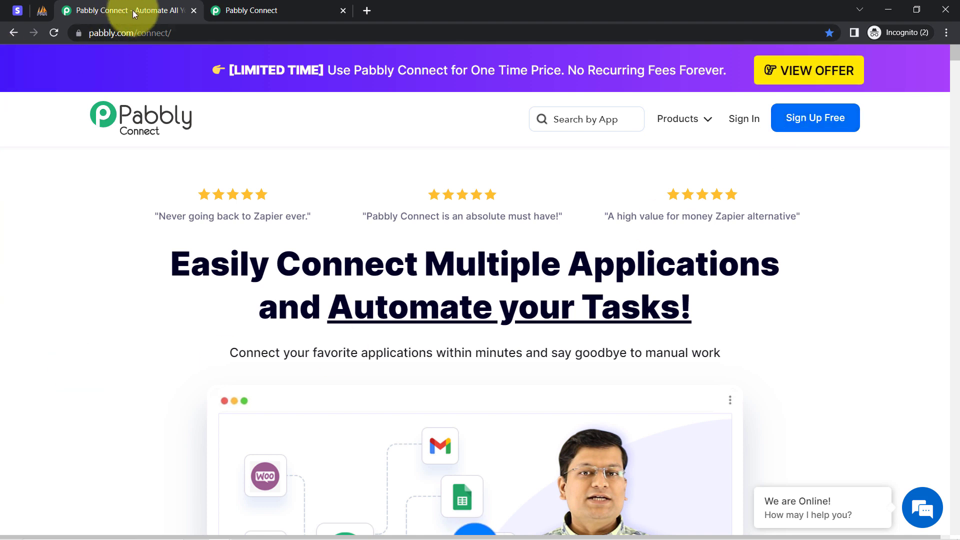
click(237, 6)
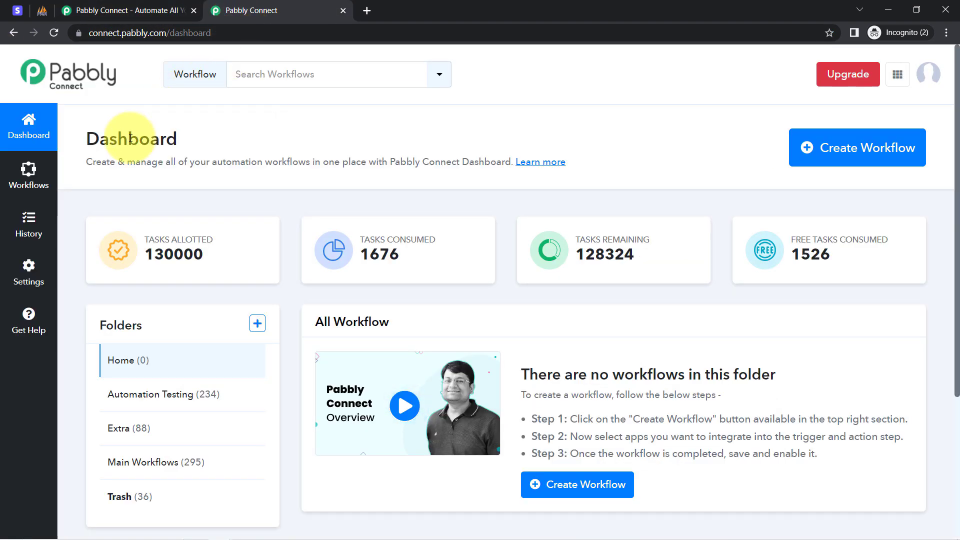
drag(92, 143, 366, 160)
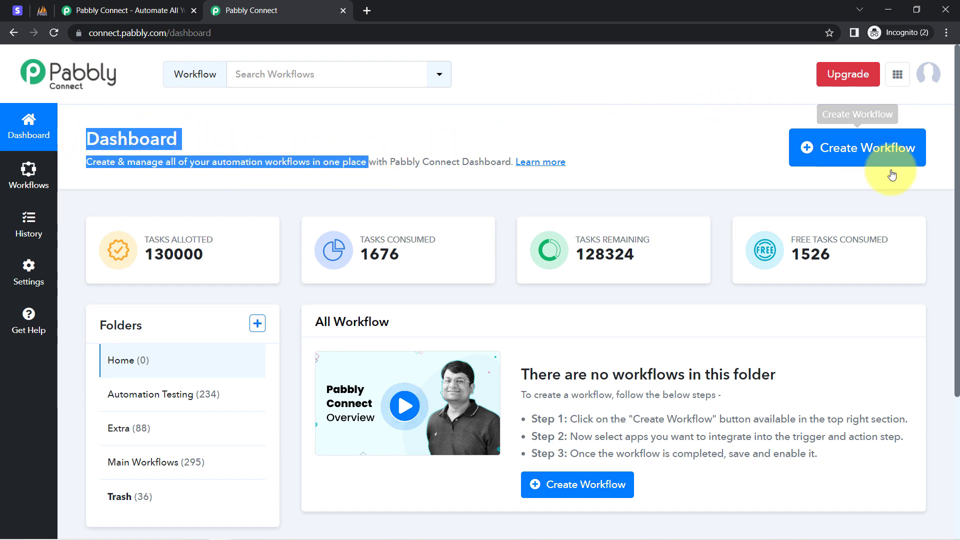
Step: Create a new workflow named "Add Stripe Refund Details to MySQL (Automatically)"
click(837, 146)
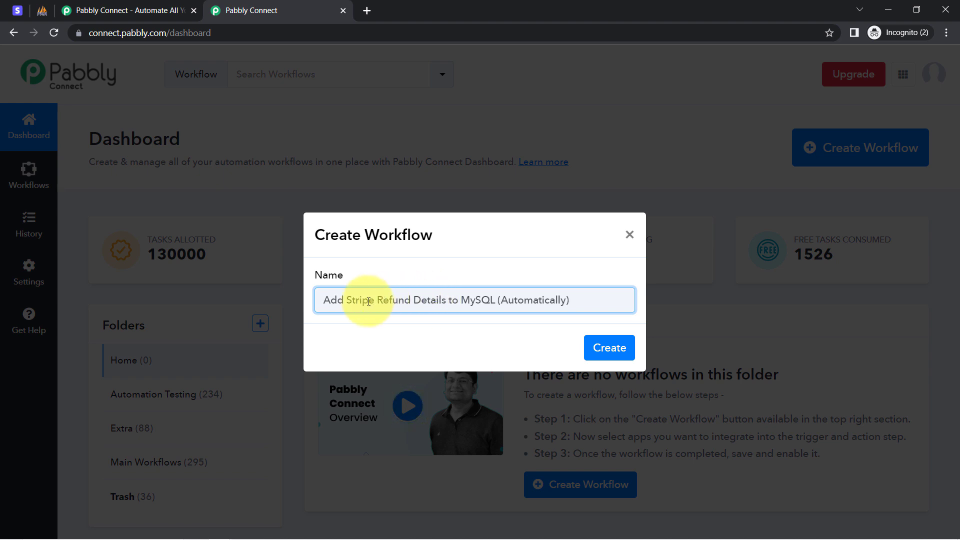
drag(336, 301, 588, 313)
click(577, 305)
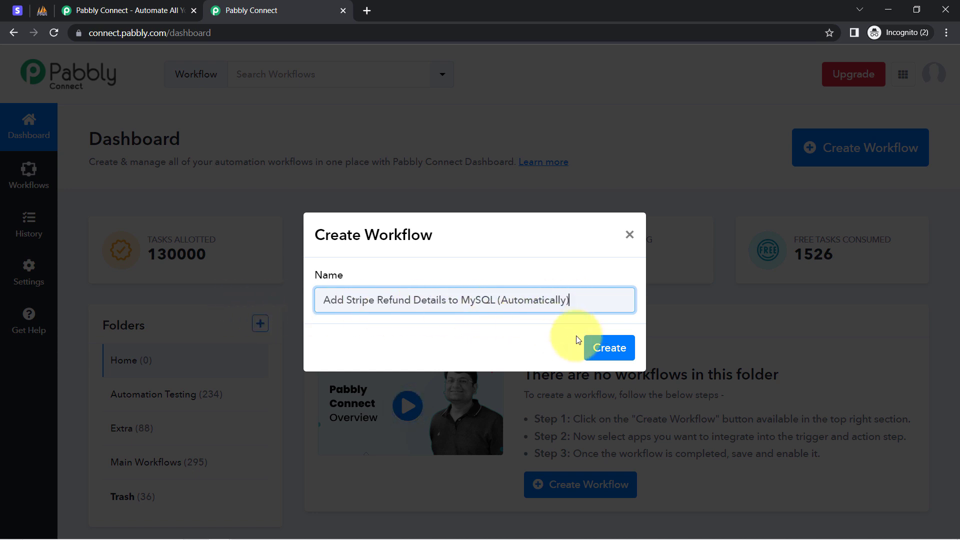
click(609, 349)
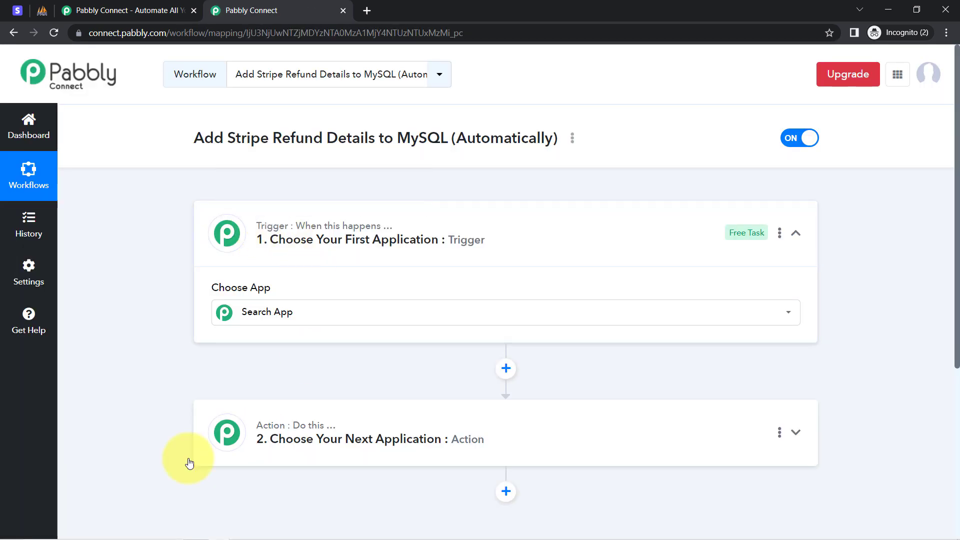
click(301, 228)
click(300, 228)
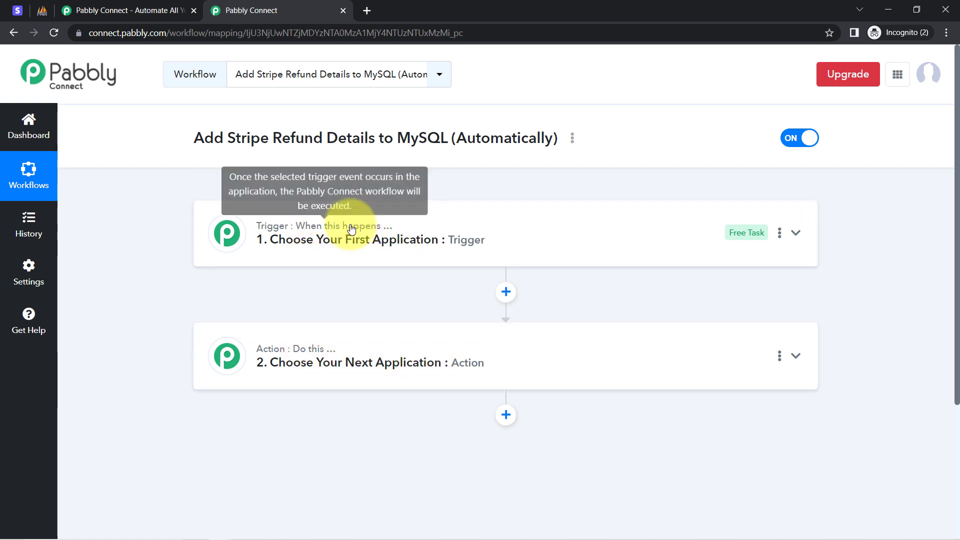
mouse_move(326, 356)
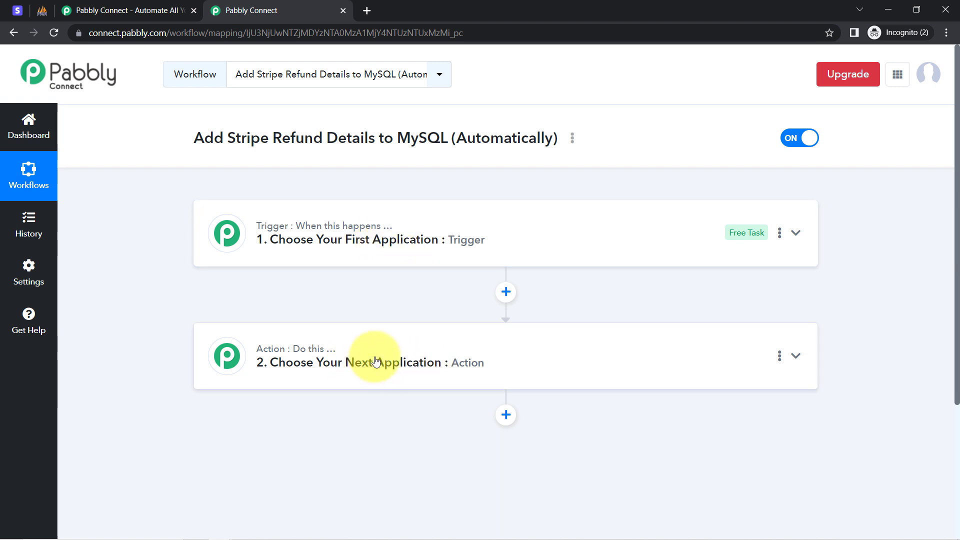
drag(214, 138, 505, 135)
Step: Search for "stripe" in the workflow's trigger step and choose Stripe as the trigger application
click(306, 246)
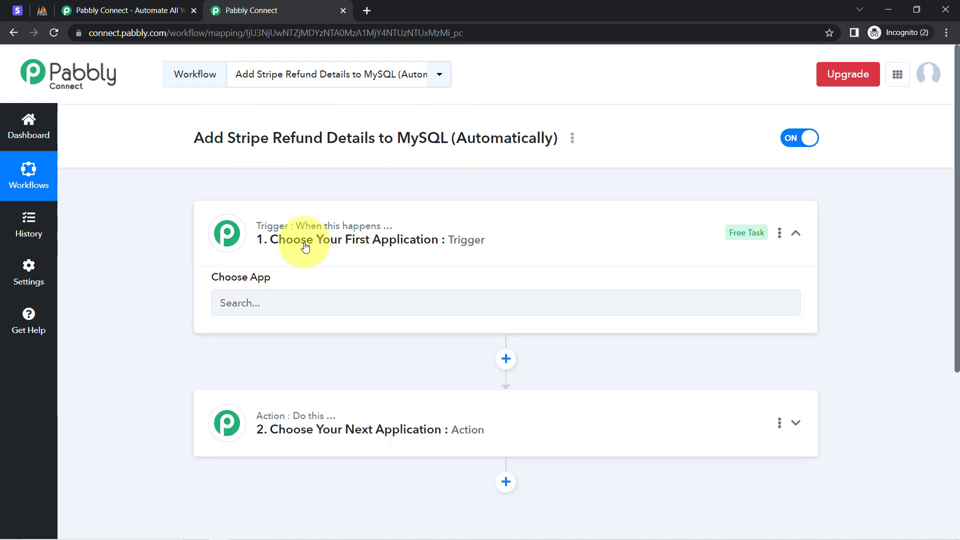
click(239, 314)
text(st)
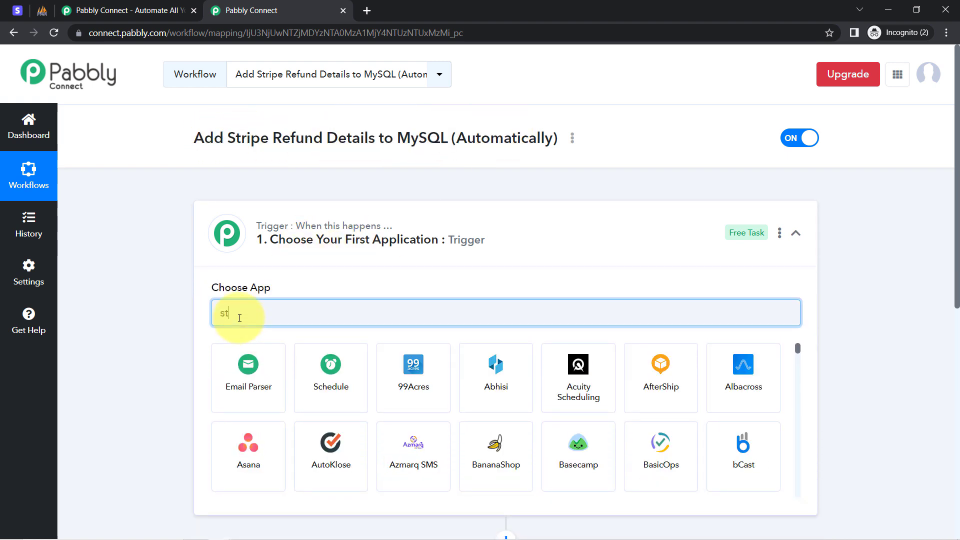
text(ripe)
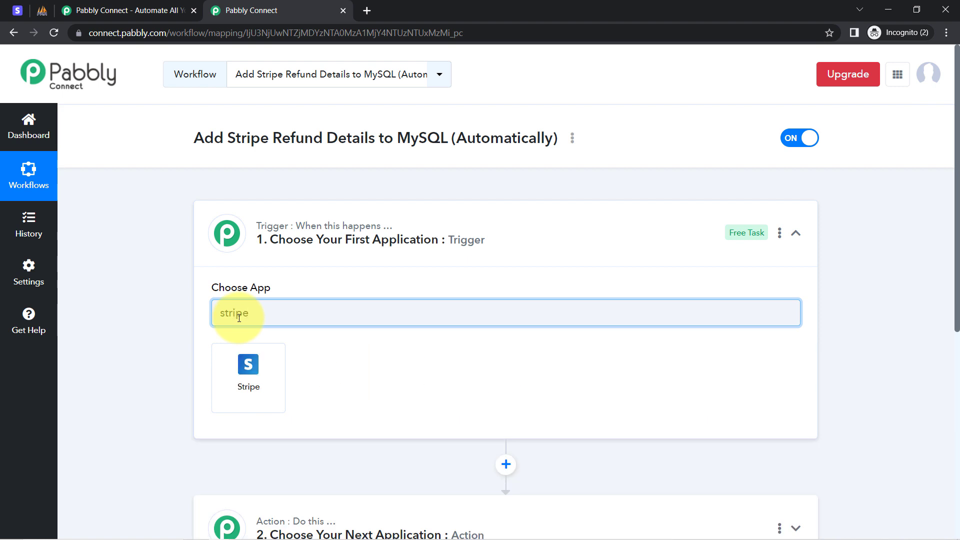
click(245, 375)
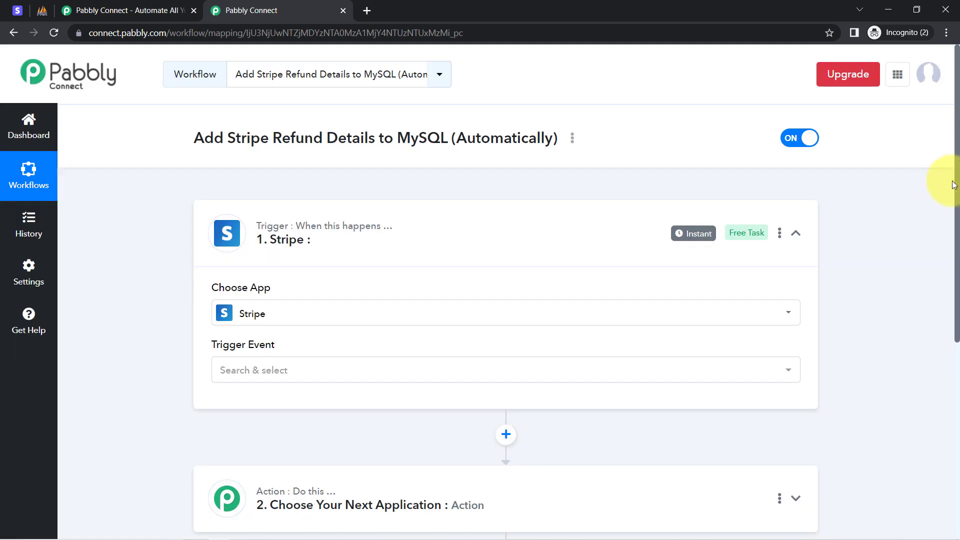
Step: Search for "sql" in the second step, choose MySQL as the action application, and collapse that step
drag(953, 186, 944, 303)
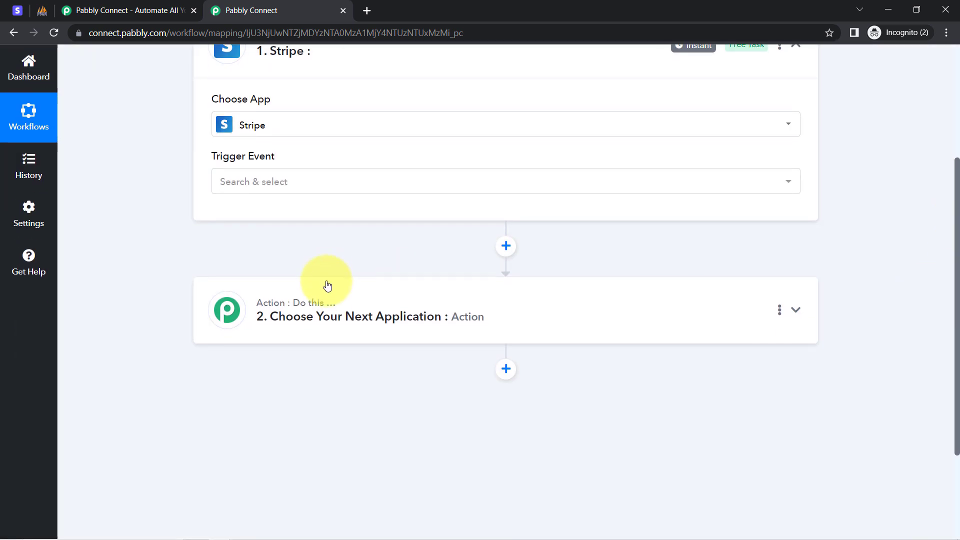
click(336, 300)
click(243, 389)
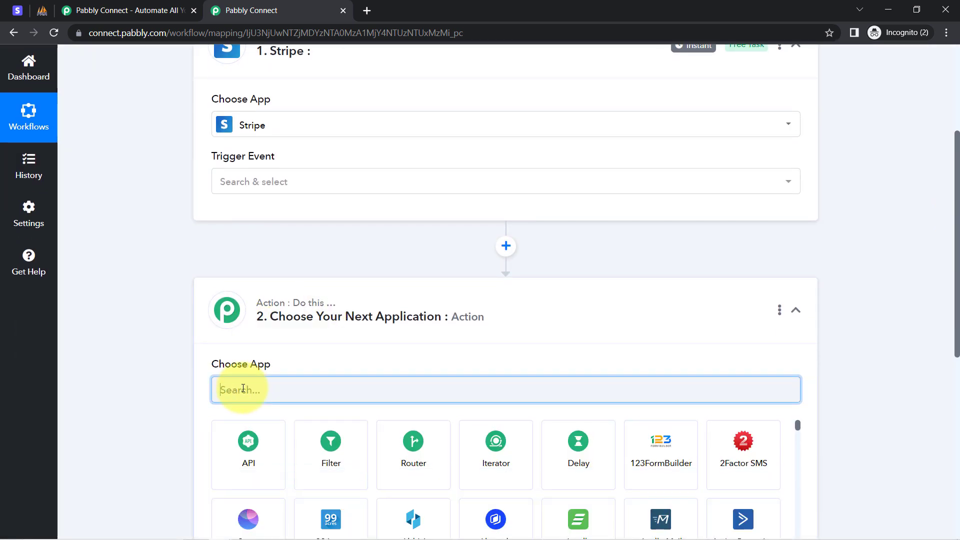
text(sql)
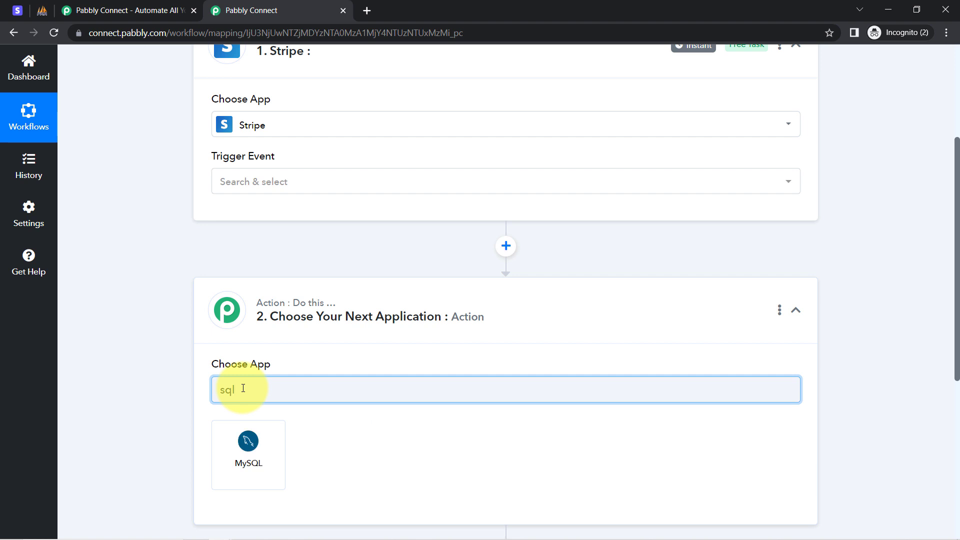
click(246, 451)
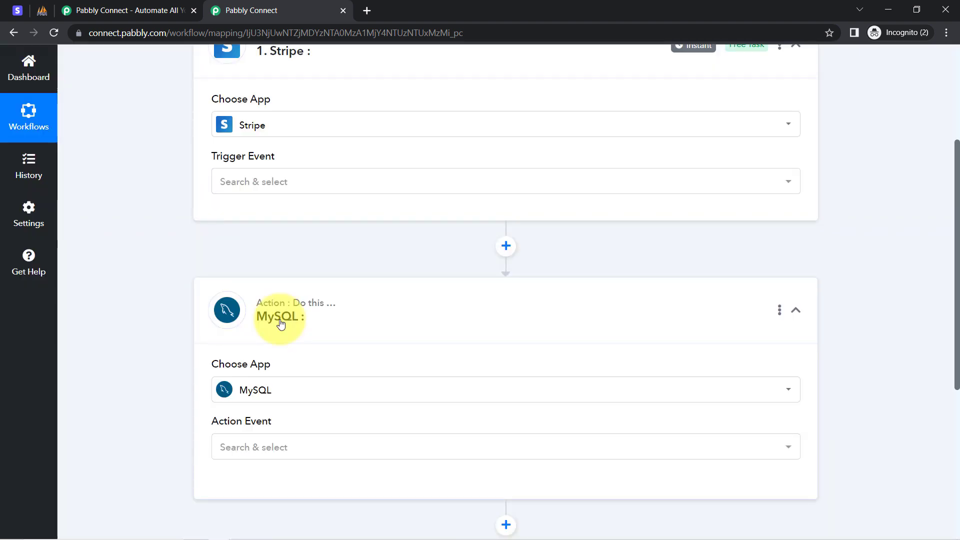
click(281, 324)
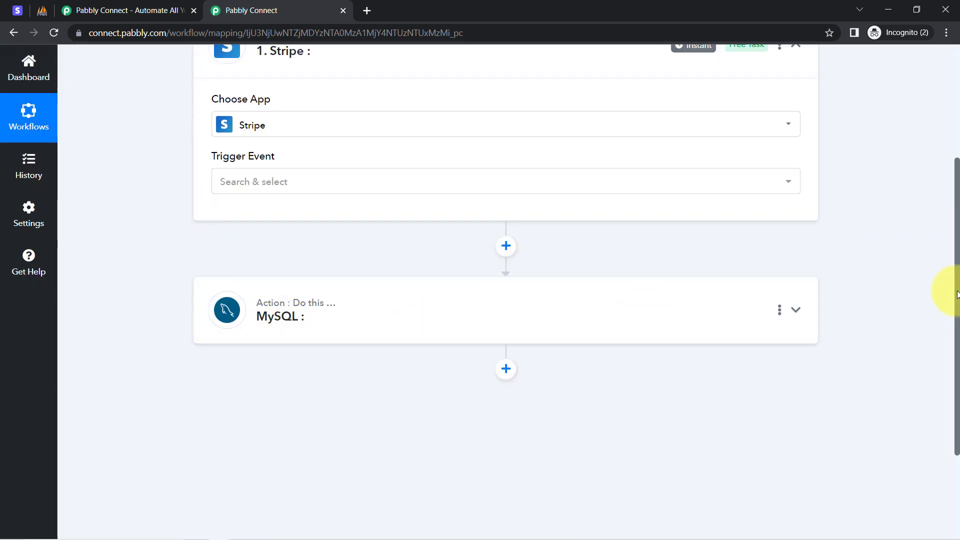
Step: Set the Stripe trigger's event to New Refund
scroll(943, 293, up, 4)
click(278, 233)
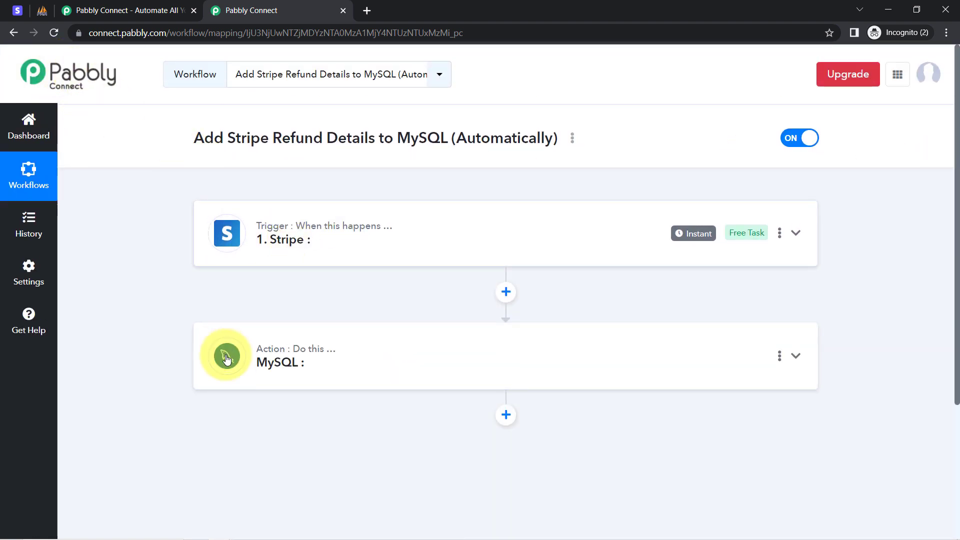
click(279, 237)
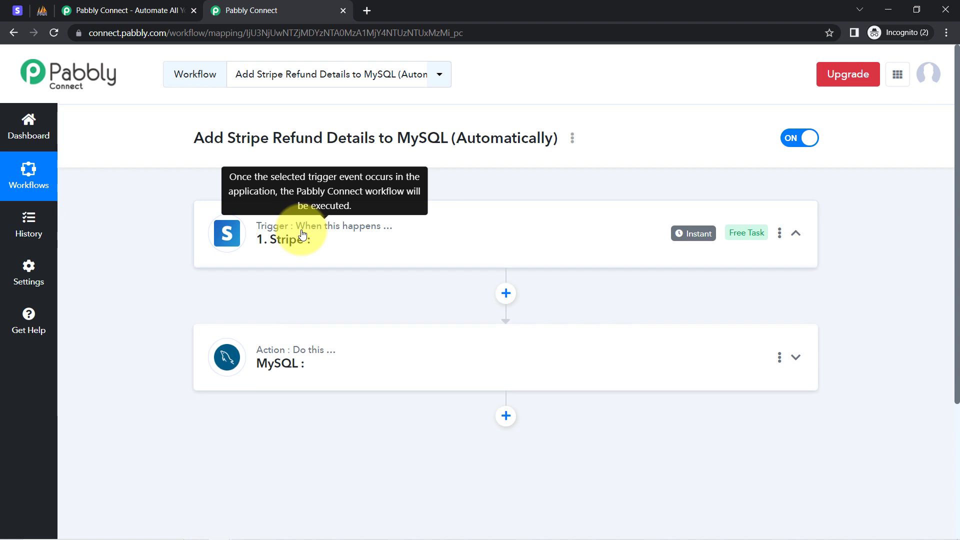
click(228, 372)
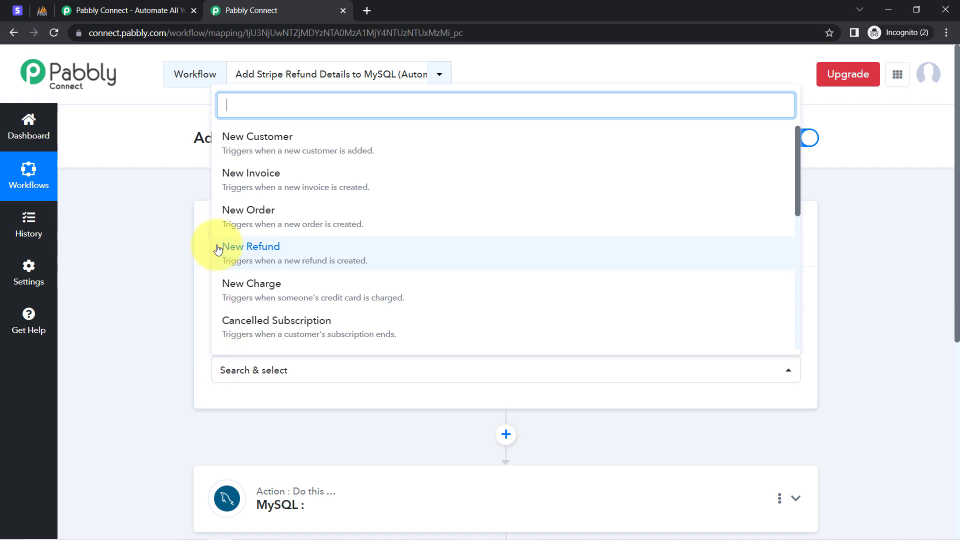
click(265, 255)
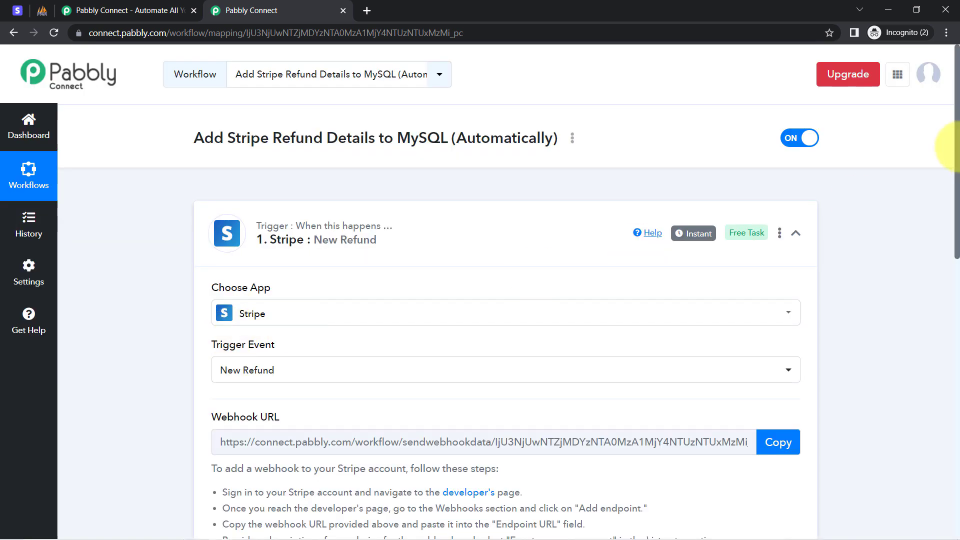
Step: Read the trigger's webhook URL section and its instructions for adding a webhook to the Stripe account
scroll(944, 230, down, 4)
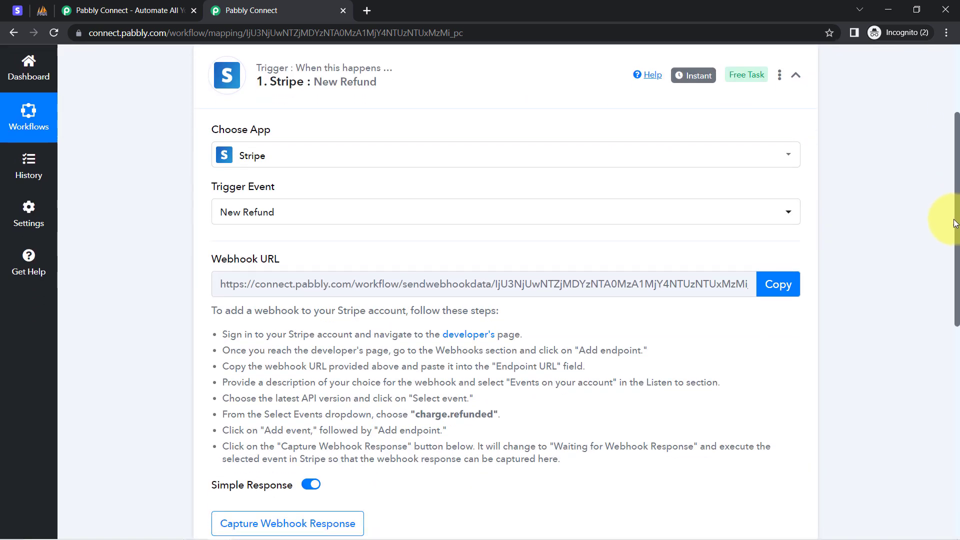
drag(210, 163, 284, 166)
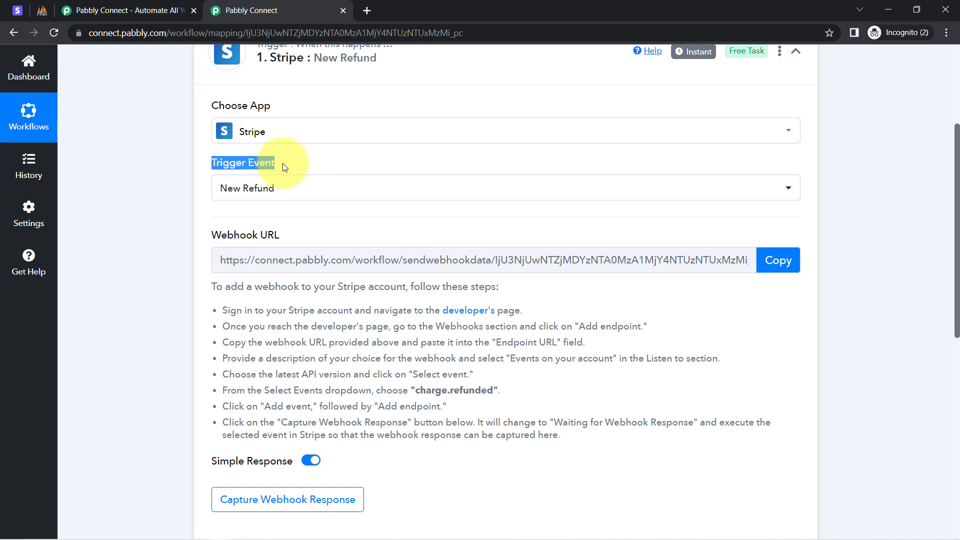
drag(218, 235, 314, 236)
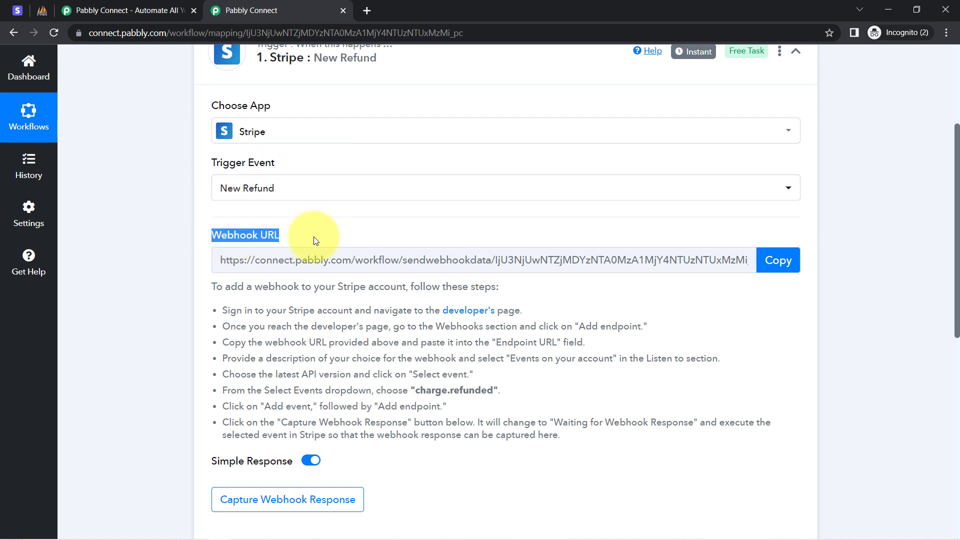
drag(225, 289, 419, 435)
click(408, 392)
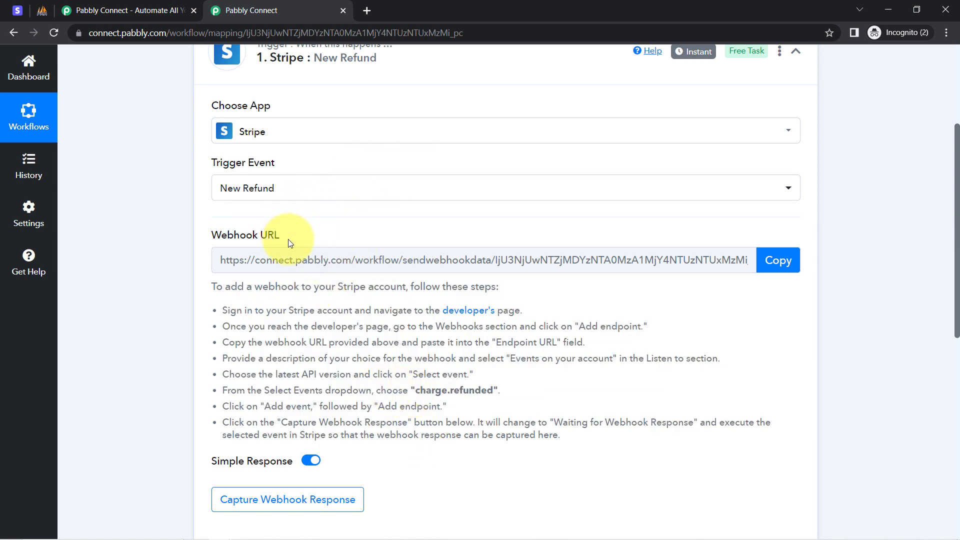
click(18, 11)
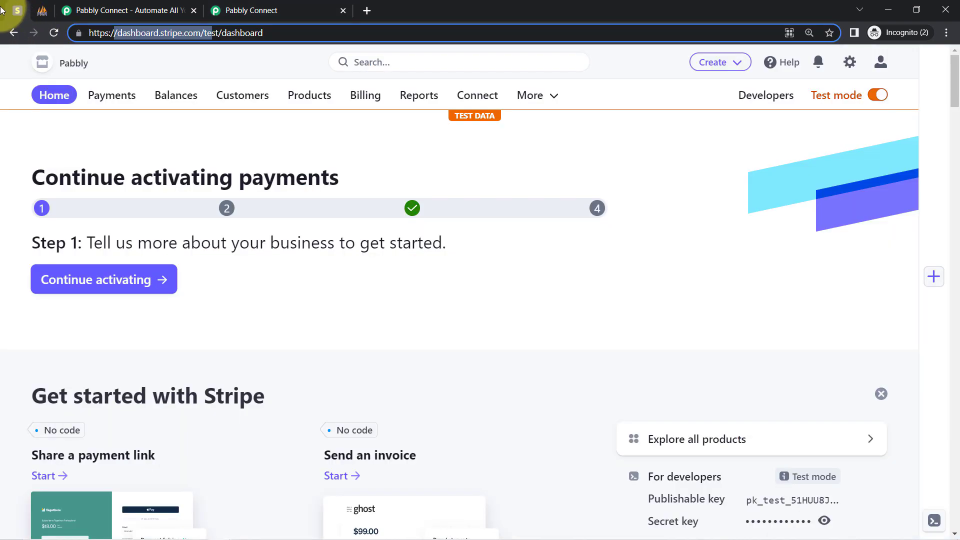
click(294, 6)
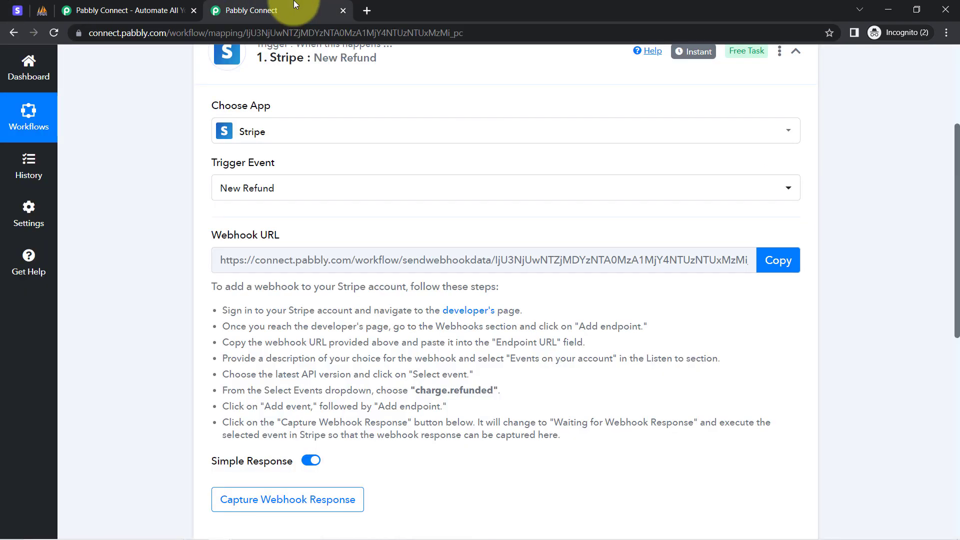
drag(223, 289, 336, 356)
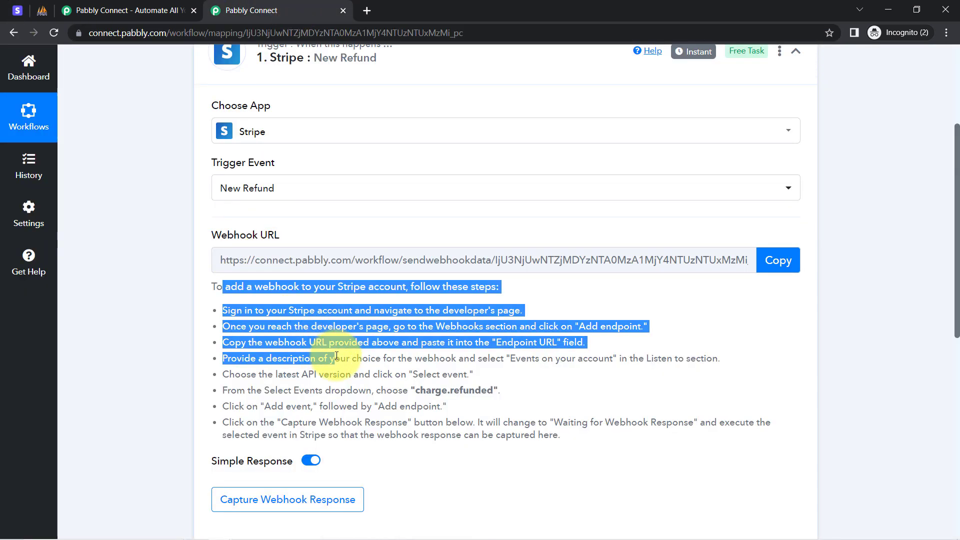
click(300, 333)
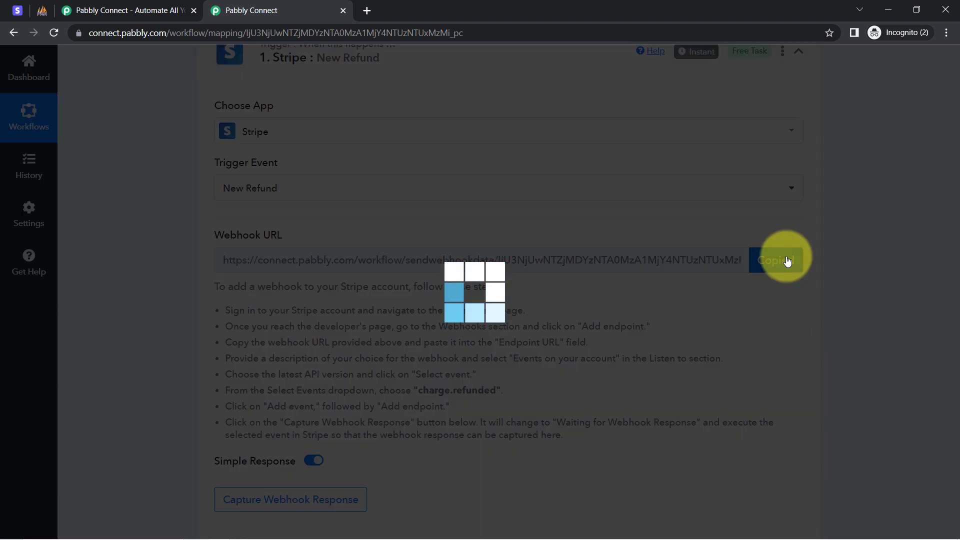
Step: Copy the trigger's webhook URL, open the Developers page in the Stripe test dashboard, and return to the Pabbly Connect workflow
click(787, 261)
click(17, 10)
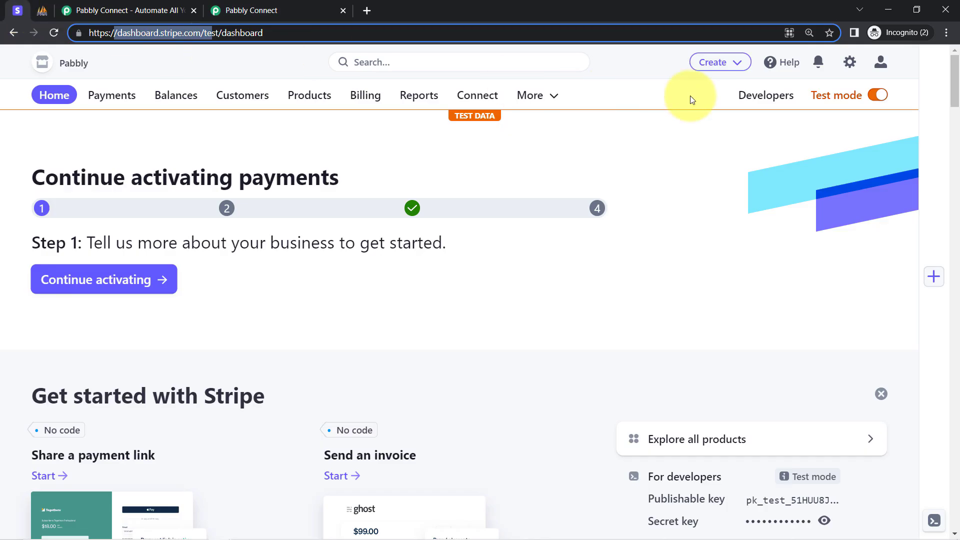
click(750, 101)
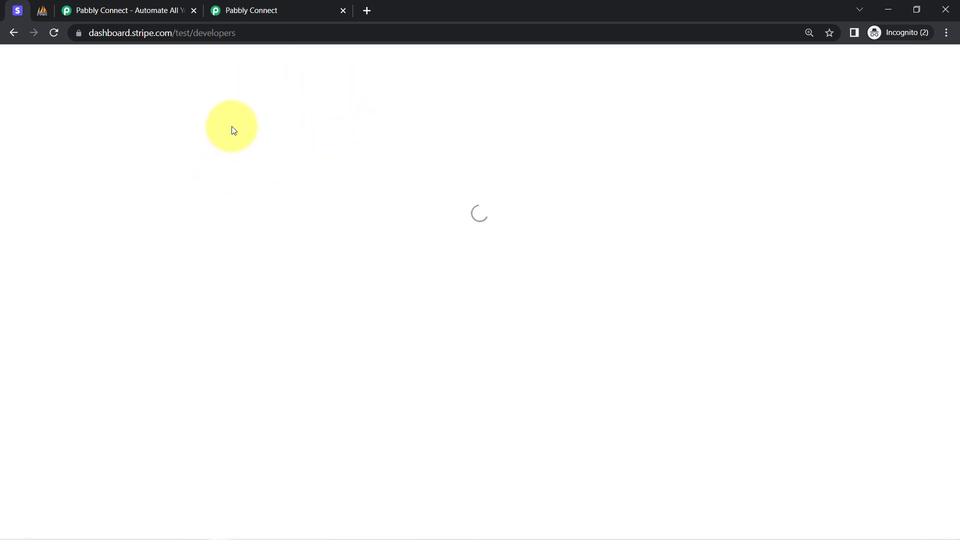
click(241, 12)
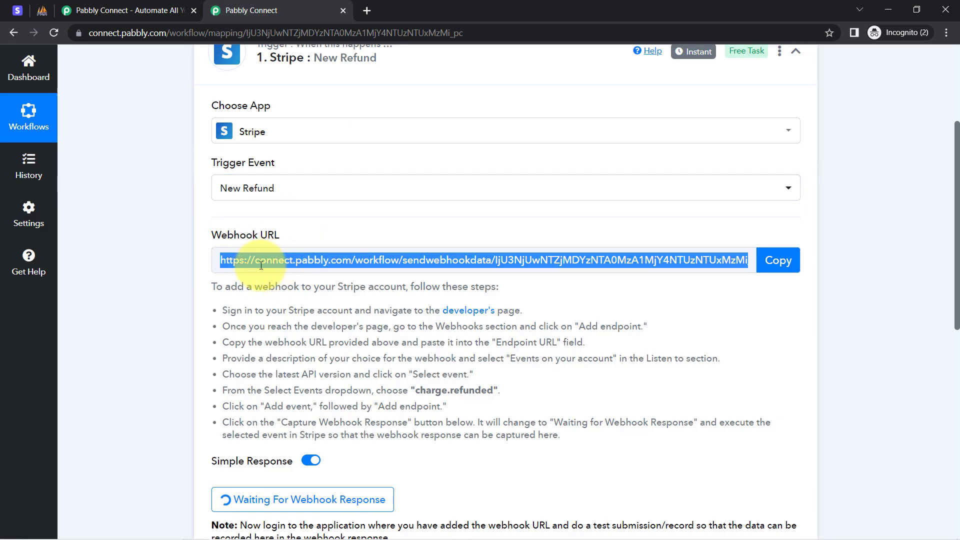
Step: Start a new webhook endpoint in the Stripe test dashboard and paste the copied Pabbly Connect webhook URL as its endpoint URL
click(12, 8)
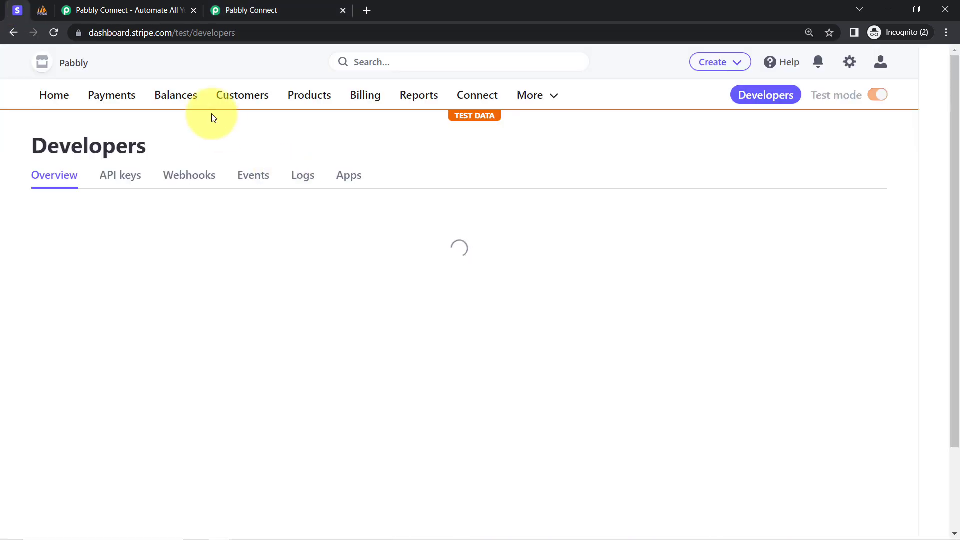
click(193, 177)
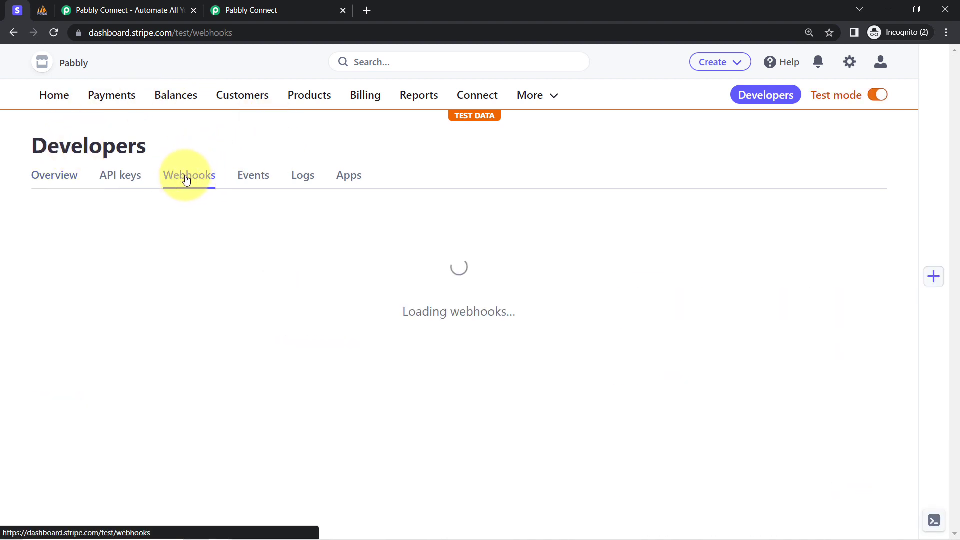
click(830, 221)
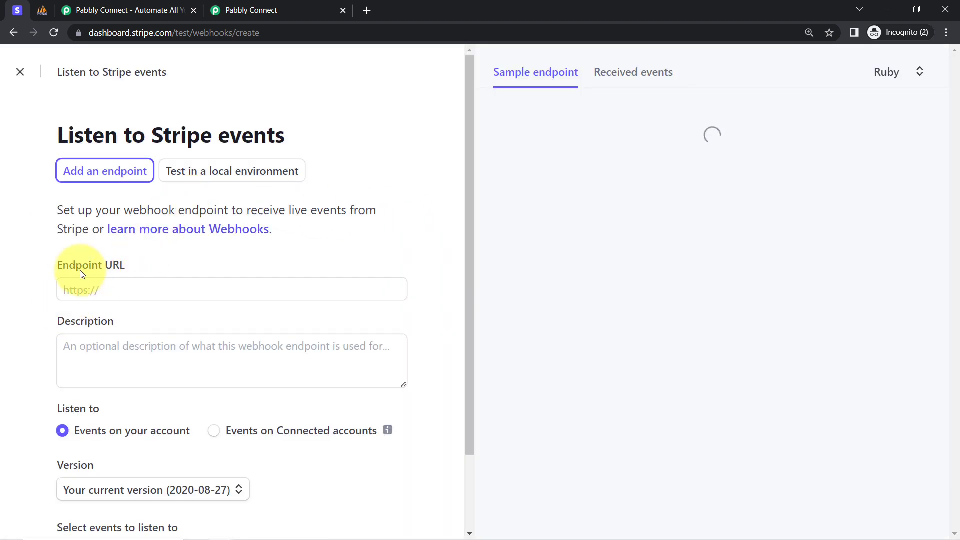
drag(81, 274, 124, 272)
click(90, 286)
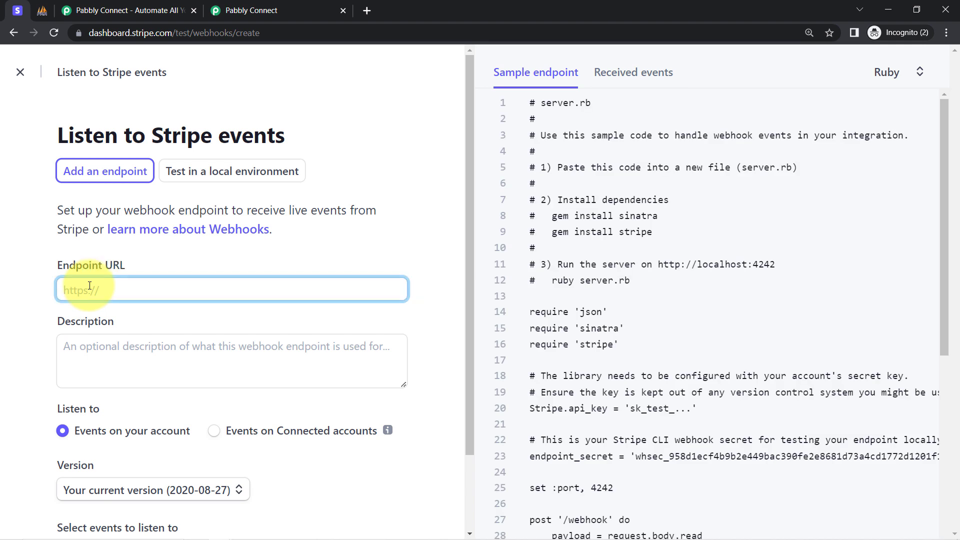
key(ctrl+v)
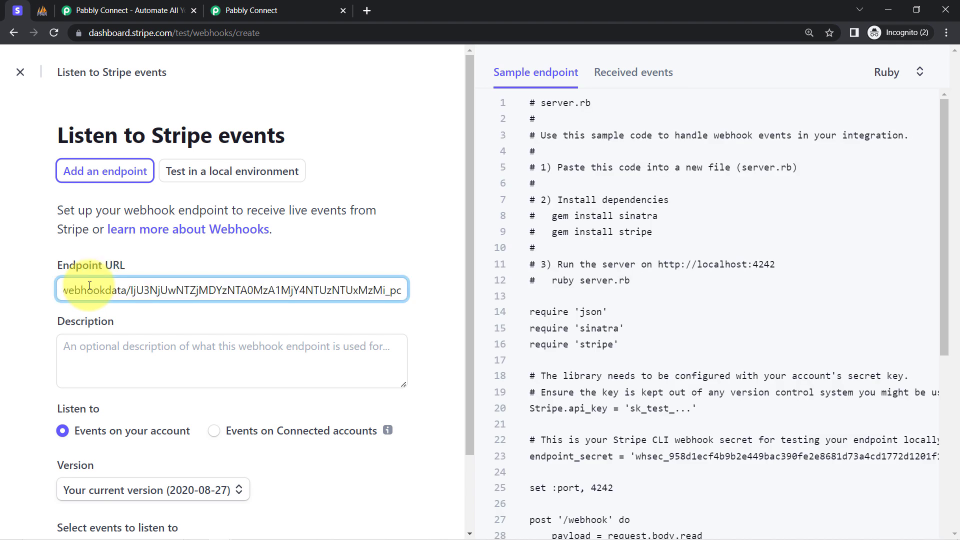
Step: Set the endpoint's version to Latest API version (2022-11-15)
drag(469, 188, 461, 269)
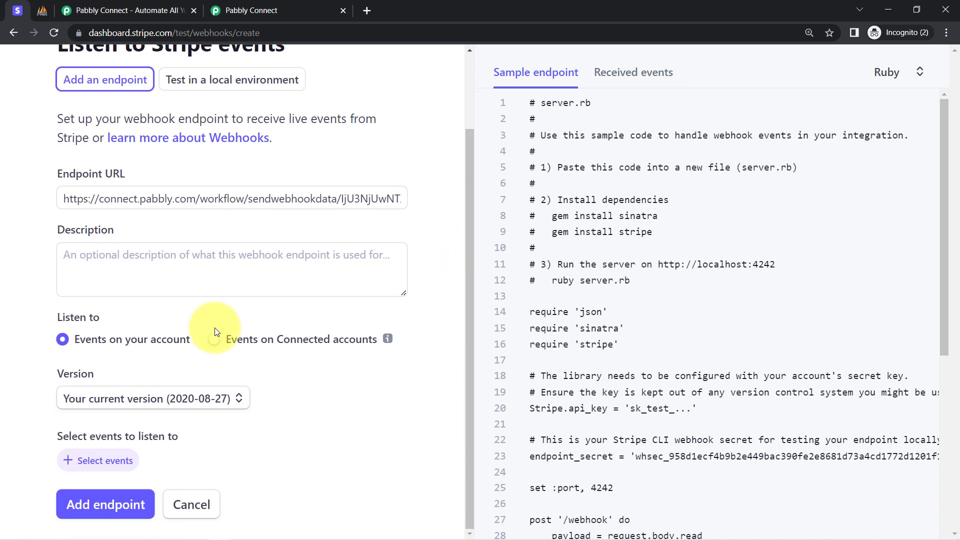
click(109, 404)
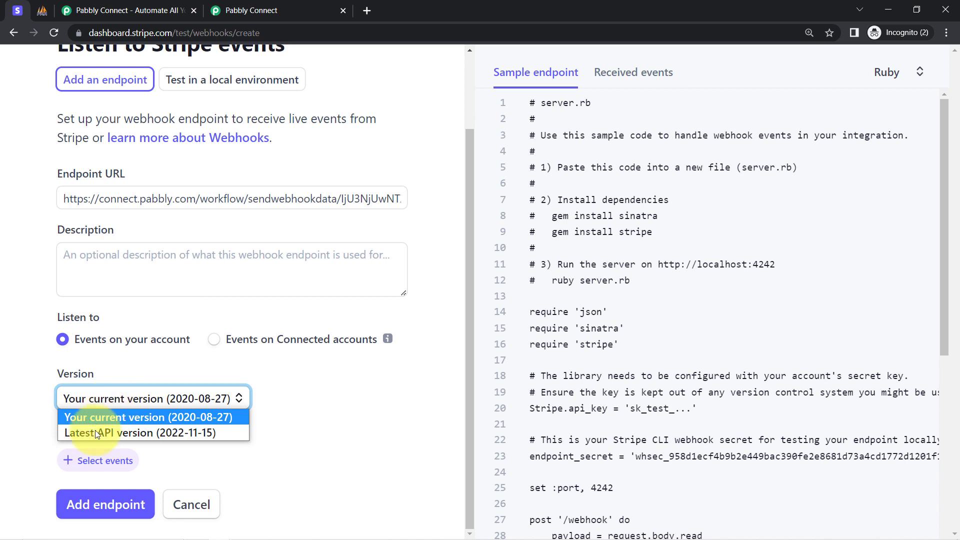
click(79, 433)
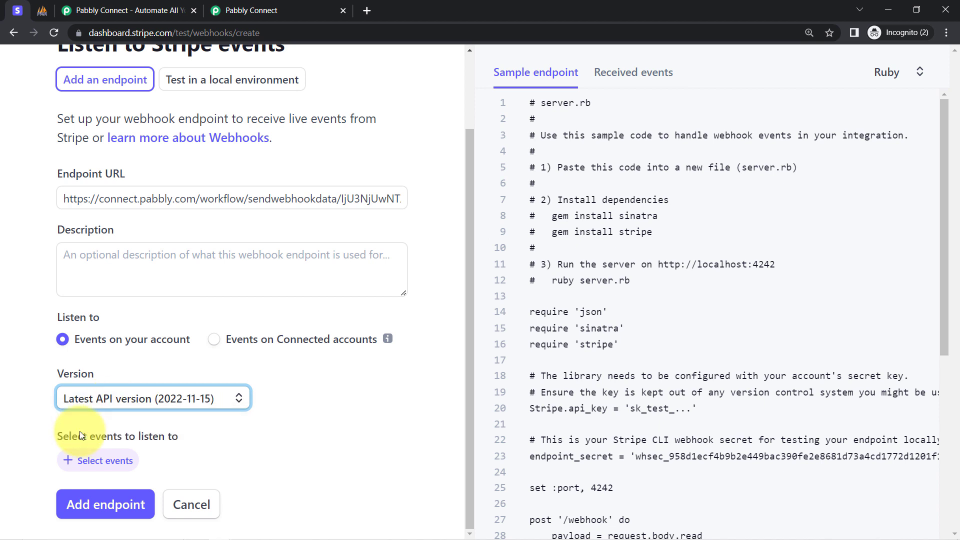
Step: Open the endpoint's event selection and search the events for "refun"
drag(78, 435, 184, 436)
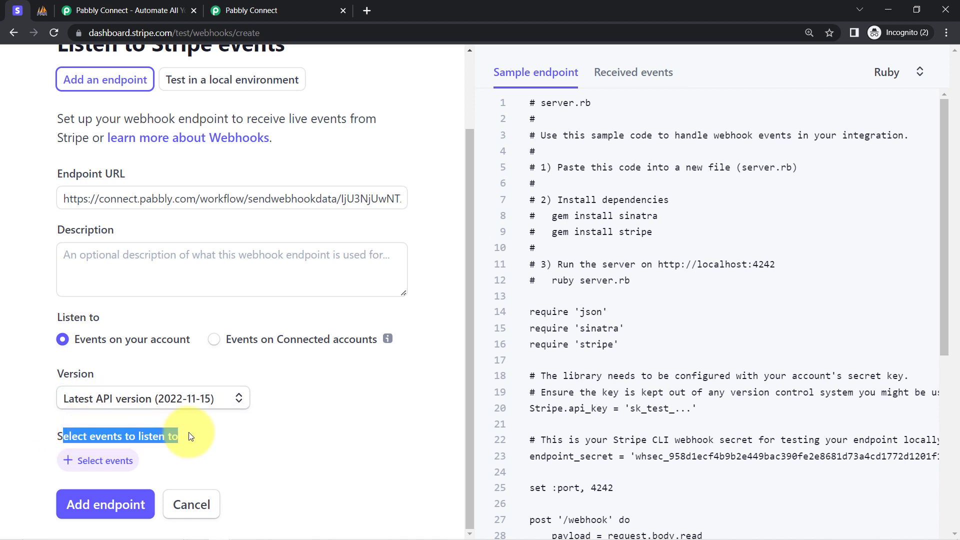
click(102, 460)
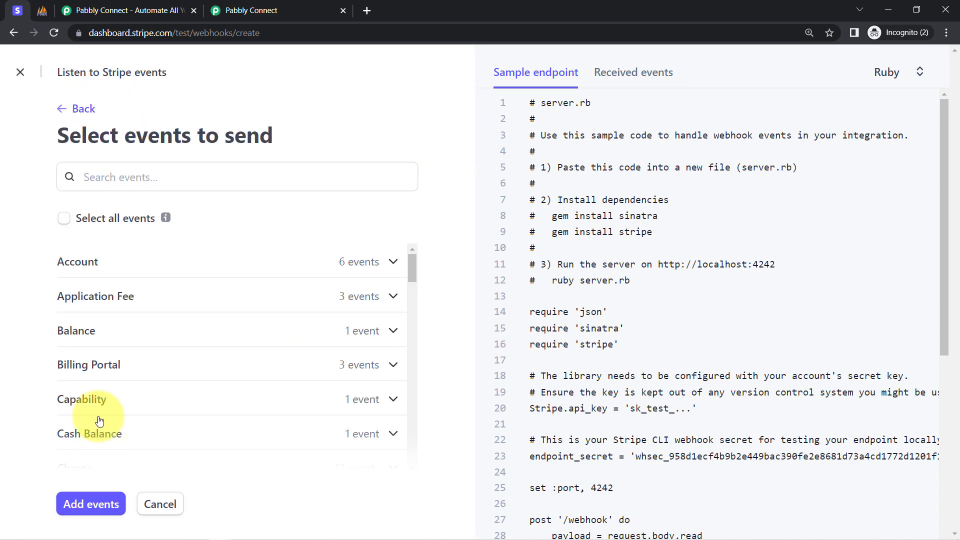
click(97, 178)
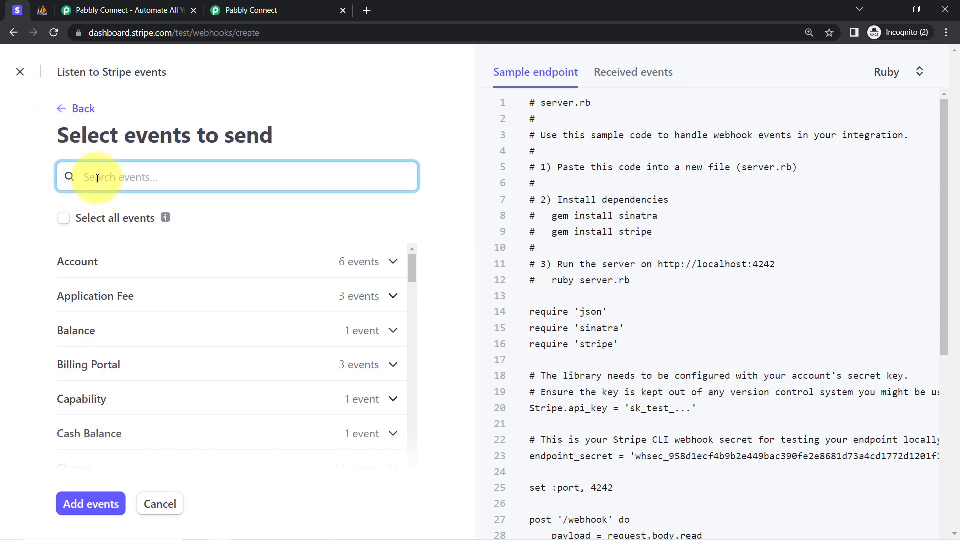
text(refun)
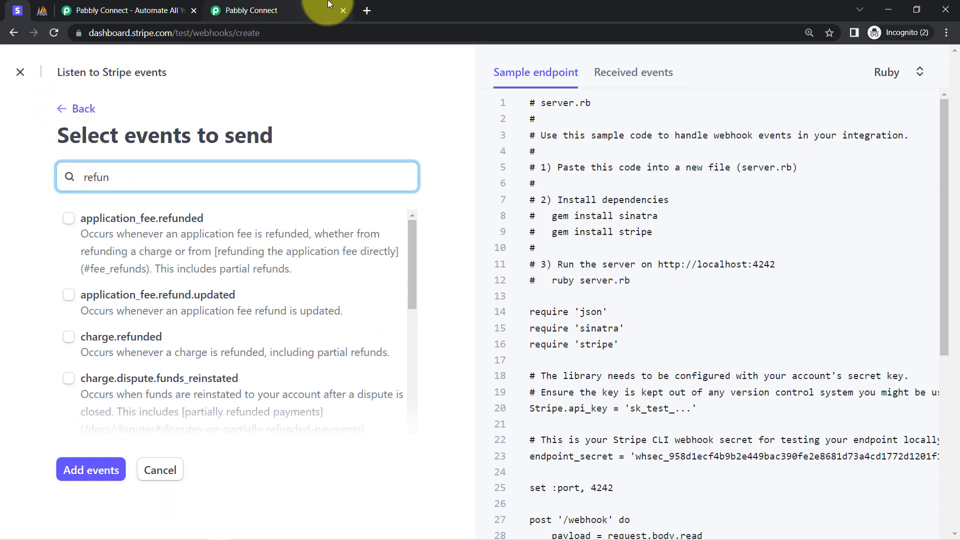
Step: Copy the event name charge.refunded from the Pabbly Connect instructions and add that event to the Stripe endpoint
click(300, 10)
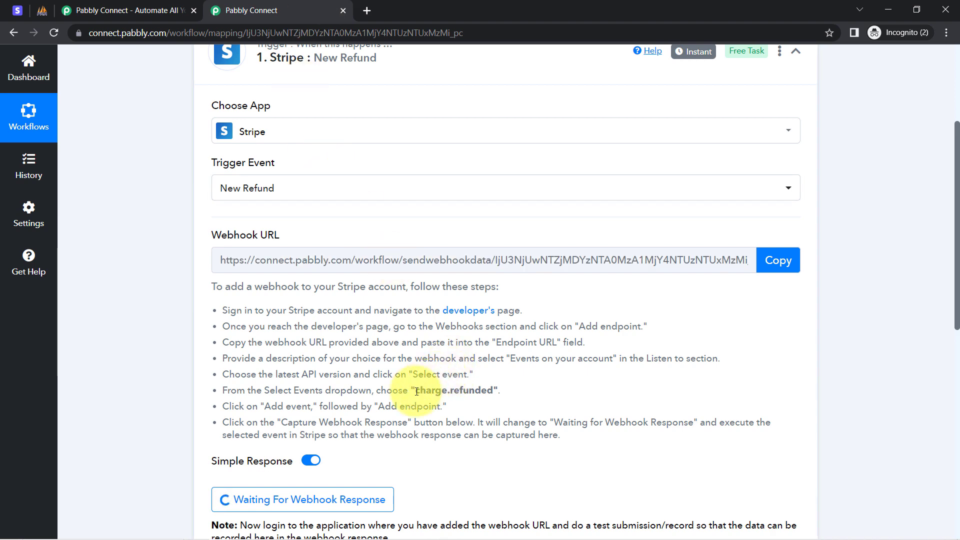
drag(415, 391, 479, 390)
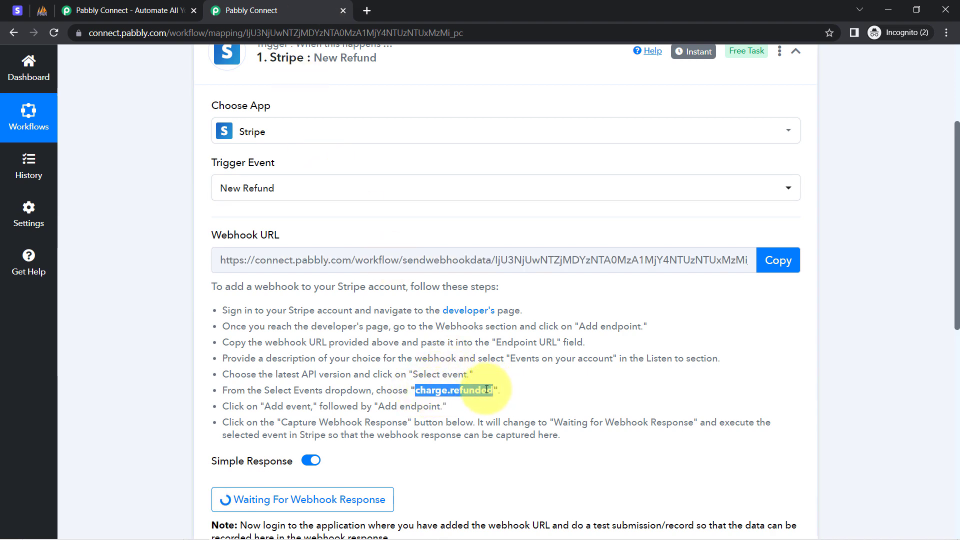
click(17, 10)
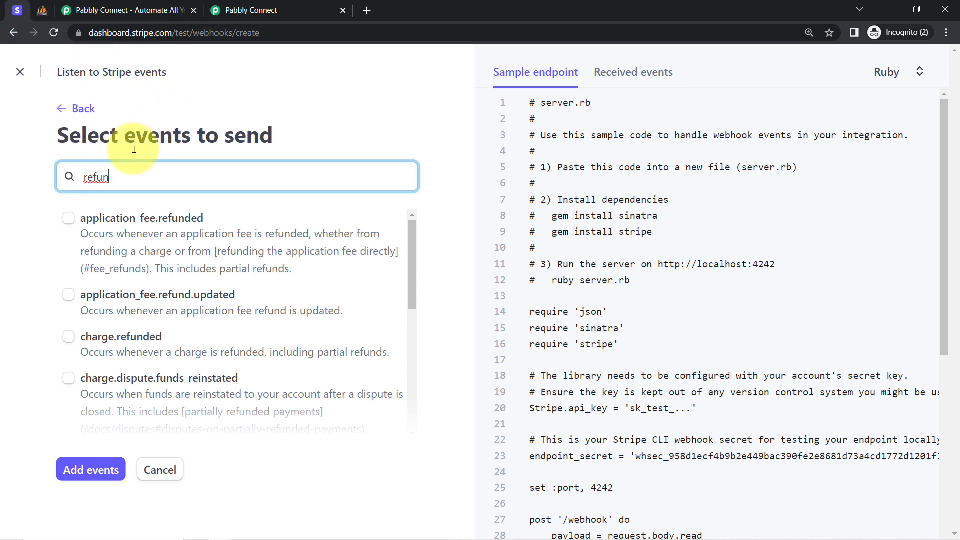
text(charge.refunded)
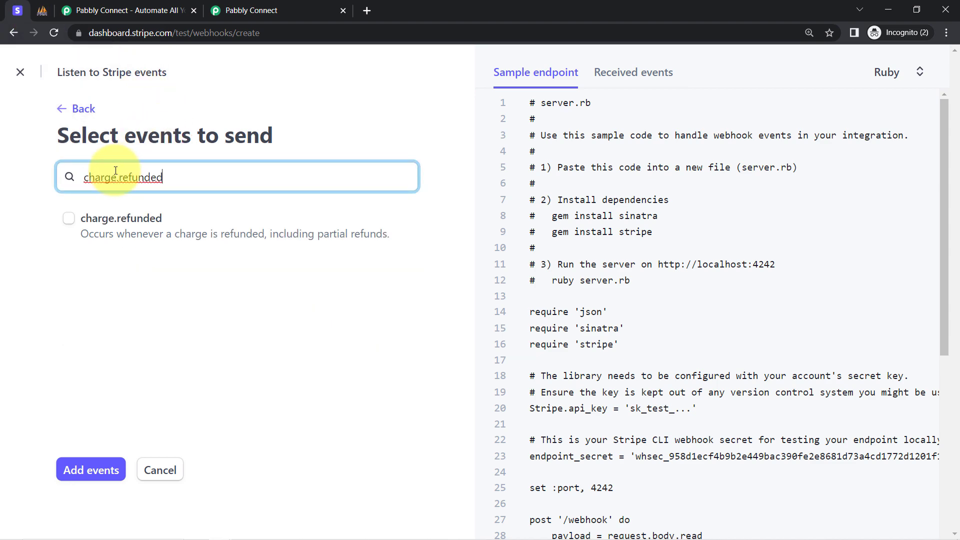
click(68, 220)
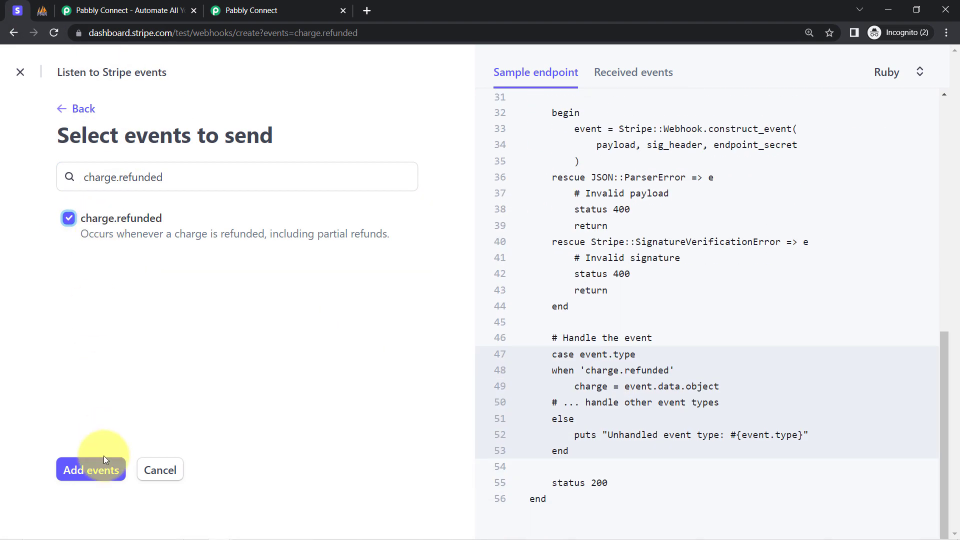
click(91, 474)
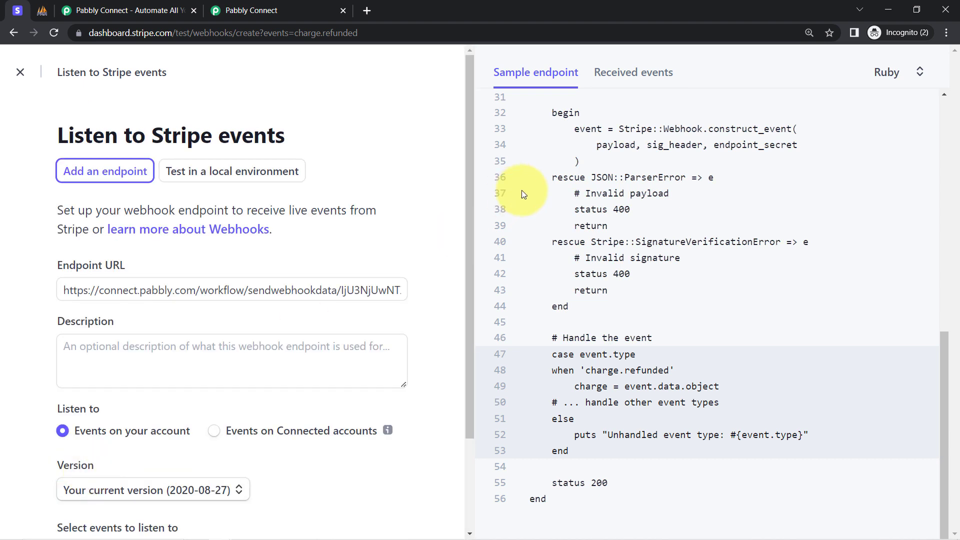
Step: Create the webhook endpoint for charge.refunded and review its URL and event status on the details page
scroll(457, 247, down, 1)
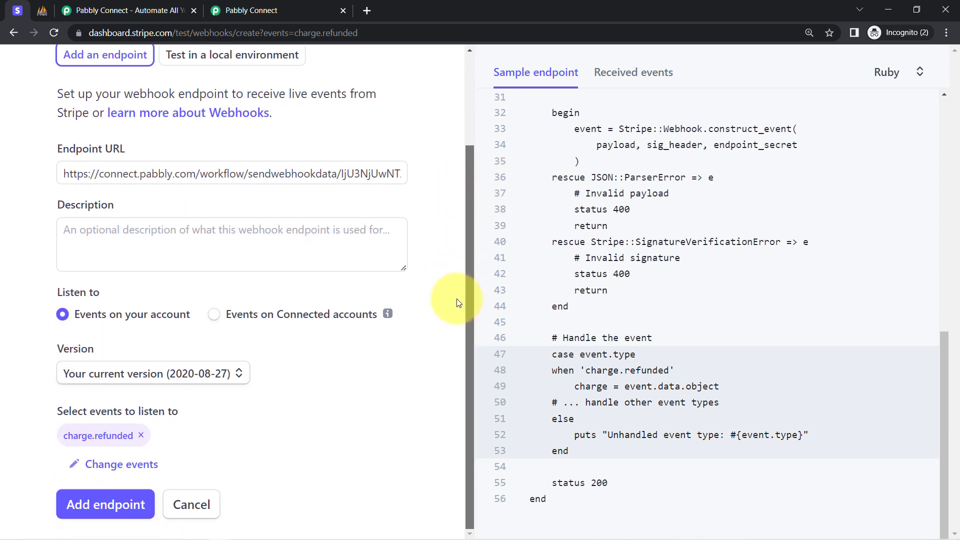
click(94, 512)
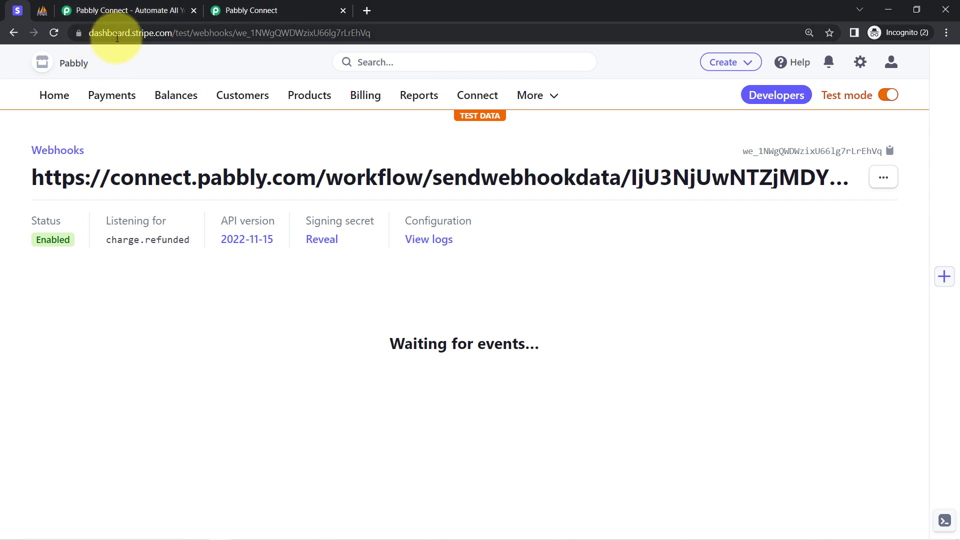
drag(150, 33, 253, 34)
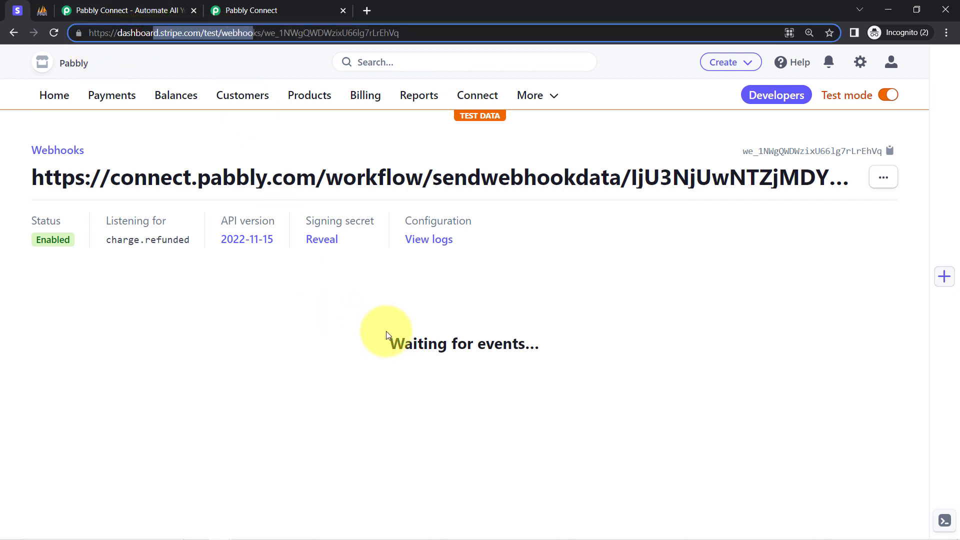
drag(392, 341, 527, 344)
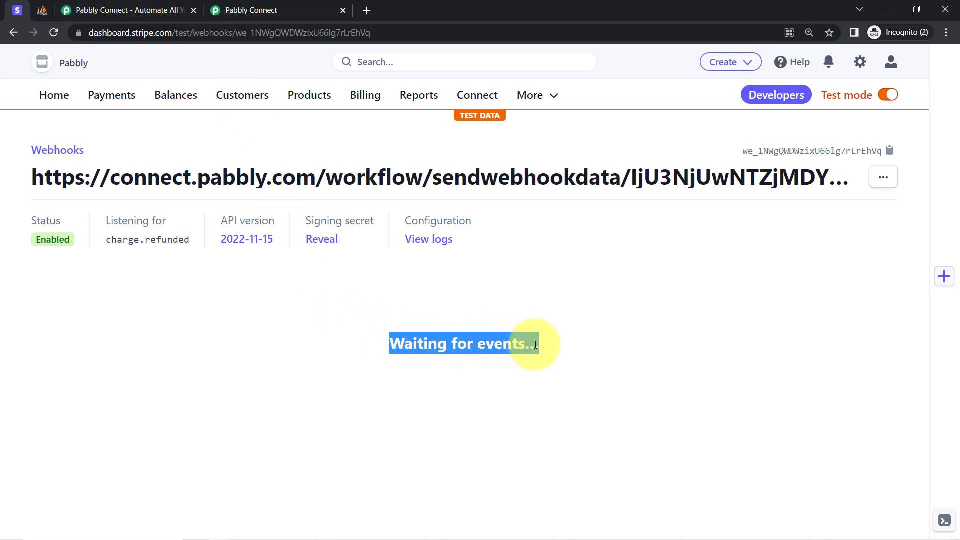
click(497, 343)
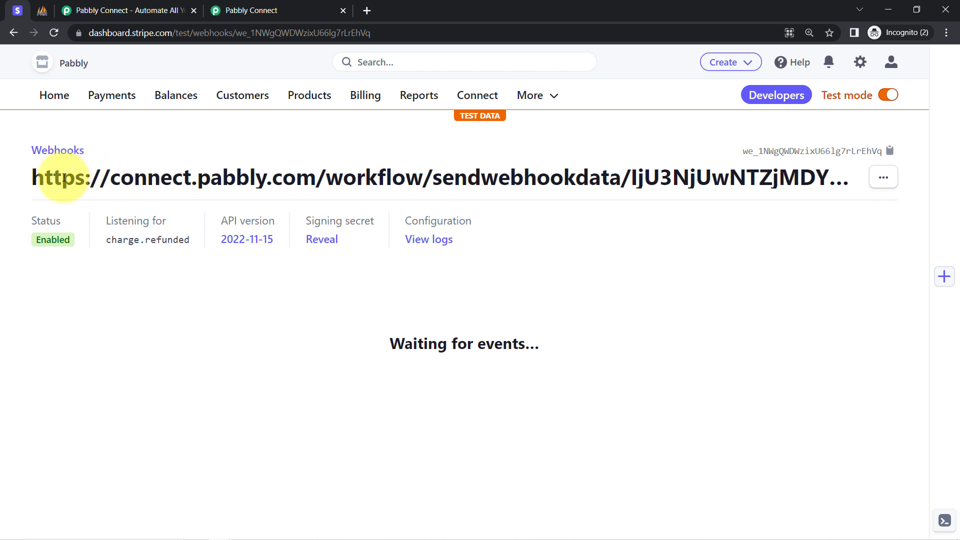
drag(64, 178, 774, 179)
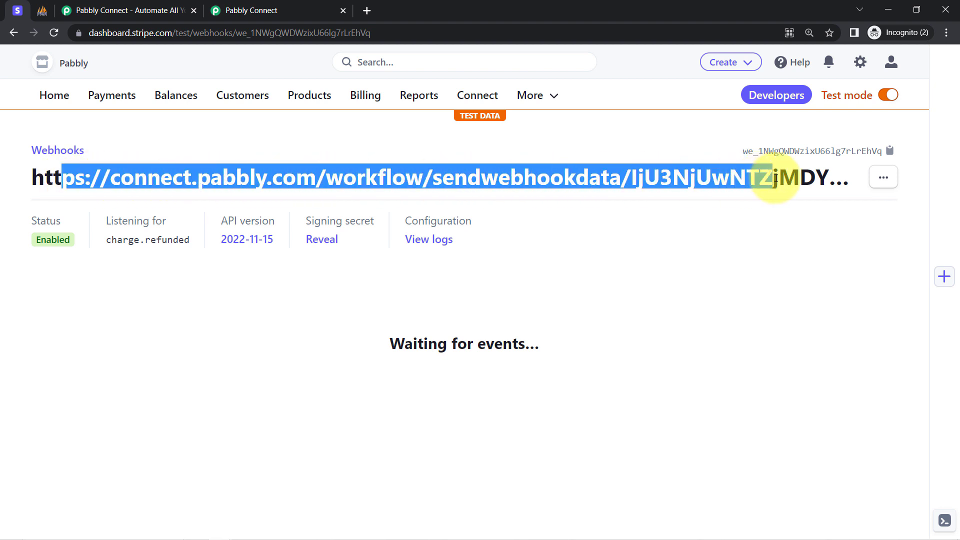
Step: Switch to the Pabbly Connect workflow and read the trigger's webhook response note about making a test submission
click(287, 5)
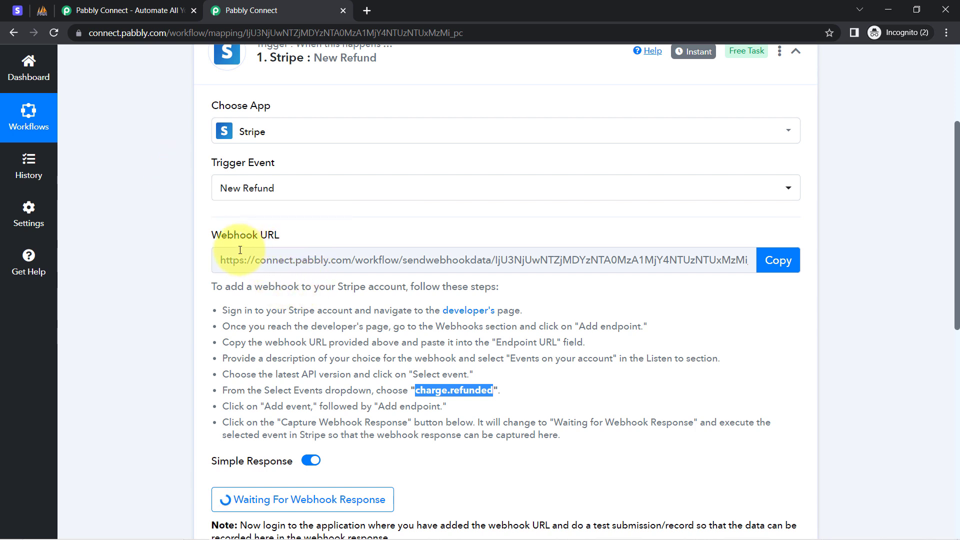
click(221, 353)
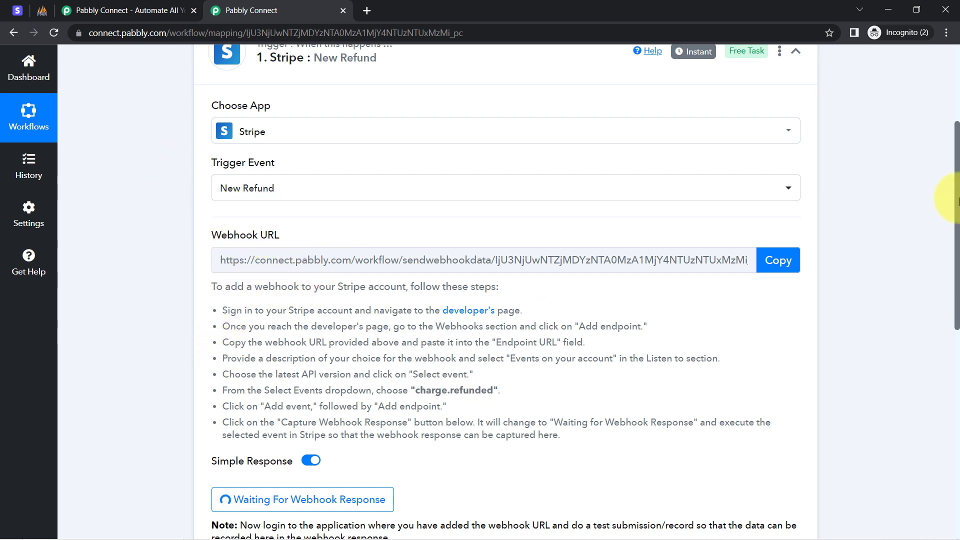
drag(953, 190, 949, 316)
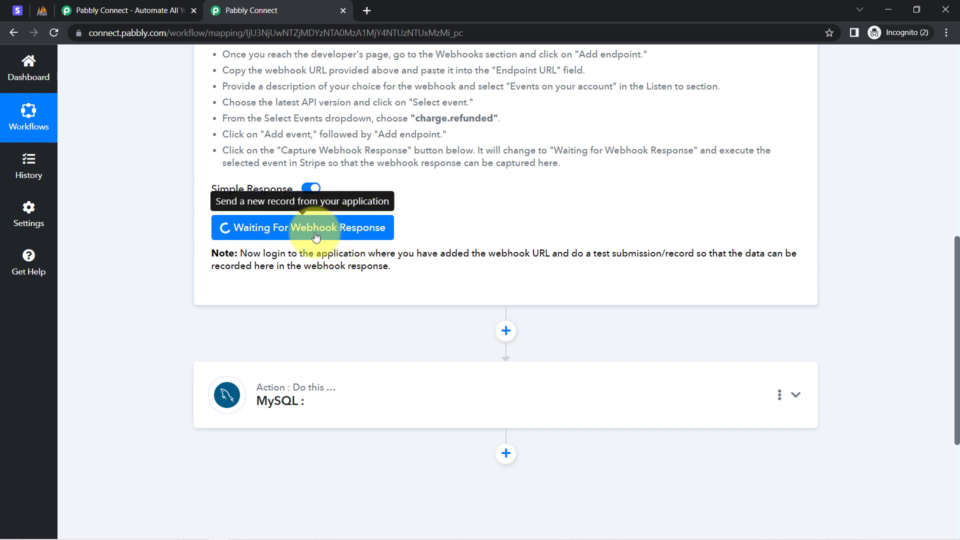
drag(278, 254, 379, 262)
click(379, 263)
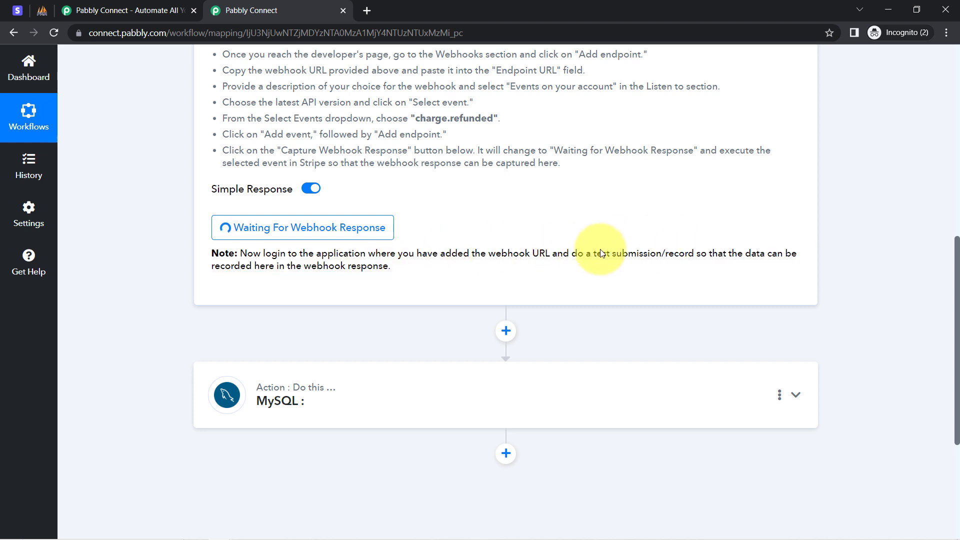
drag(555, 256, 718, 256)
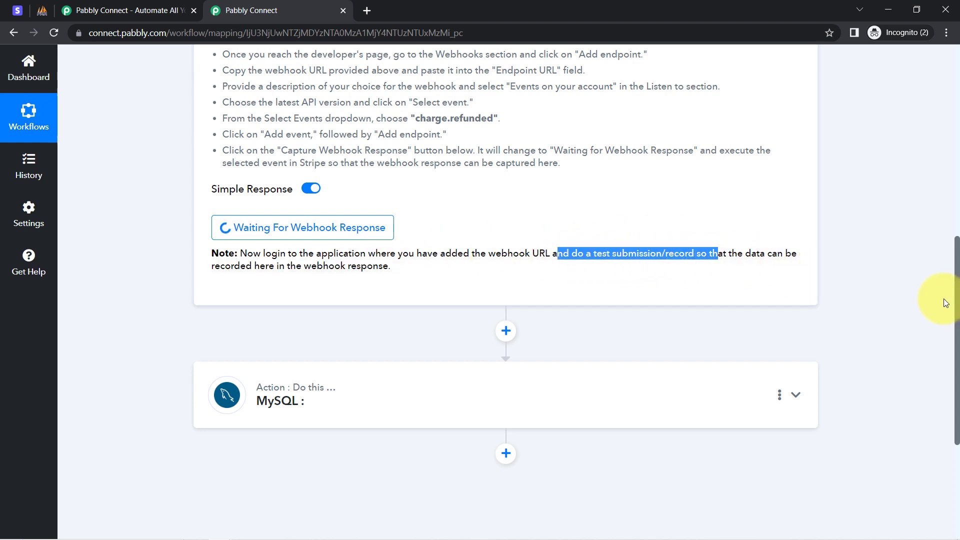
drag(958, 320, 944, 195)
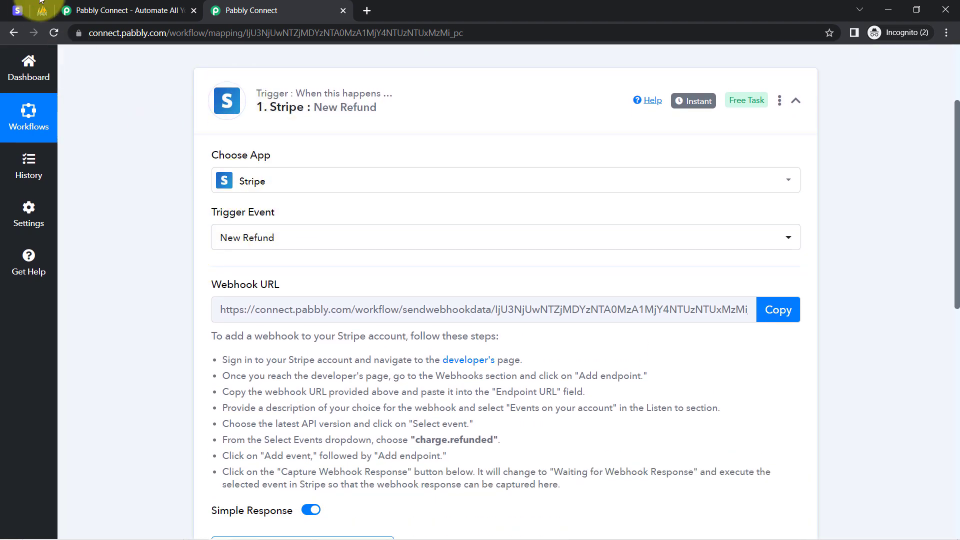
Step: Switch to Stripe, list the succeeded payments, and open the refund form for the ₹4,999.00 subscription creation payment
click(18, 10)
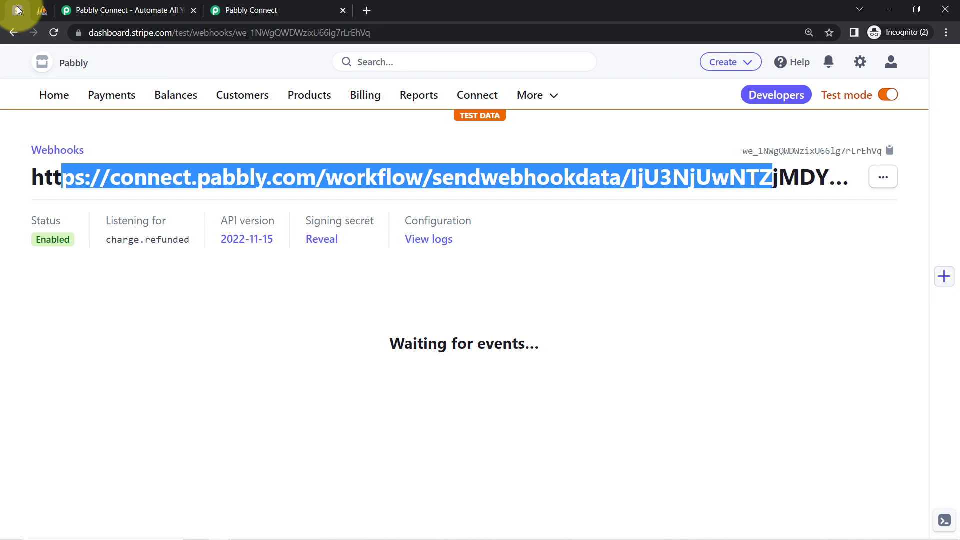
click(105, 95)
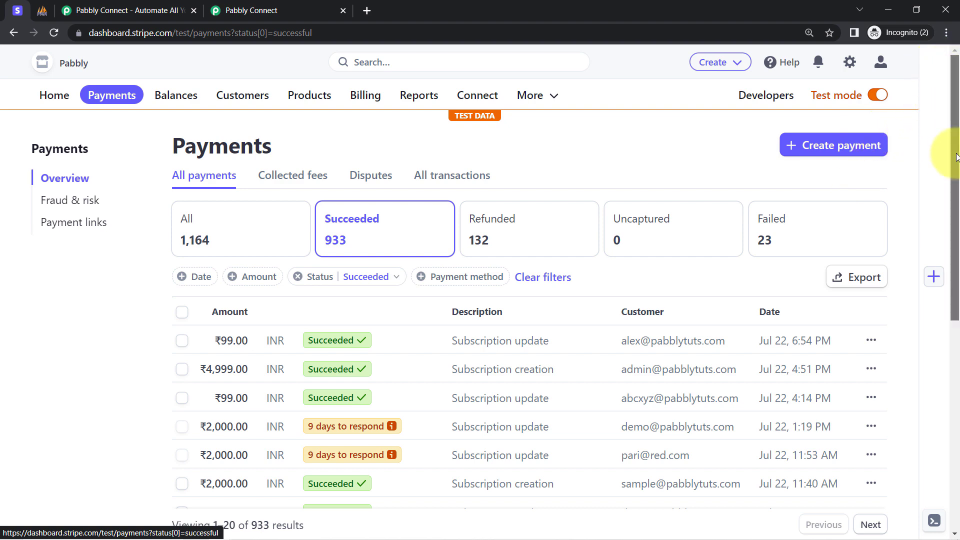
drag(956, 157, 940, 217)
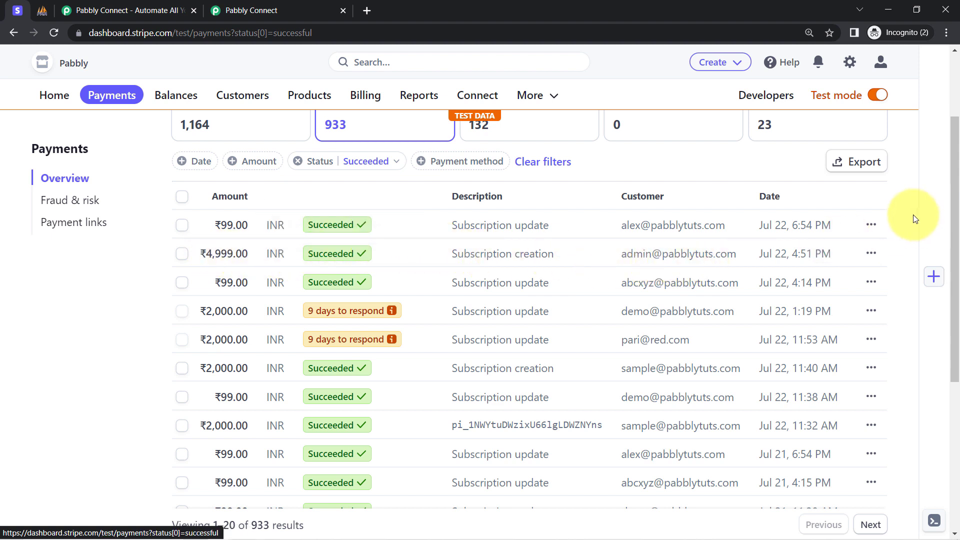
click(871, 254)
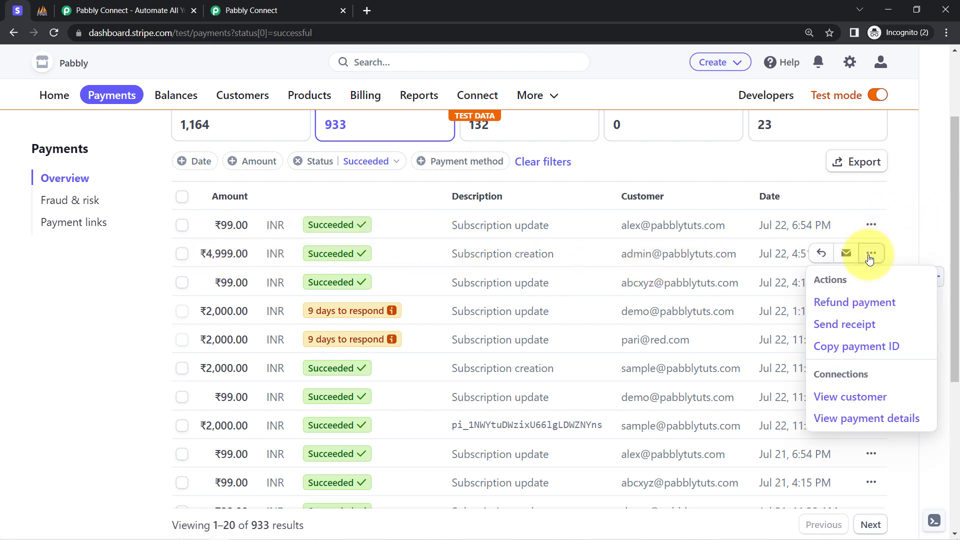
click(826, 305)
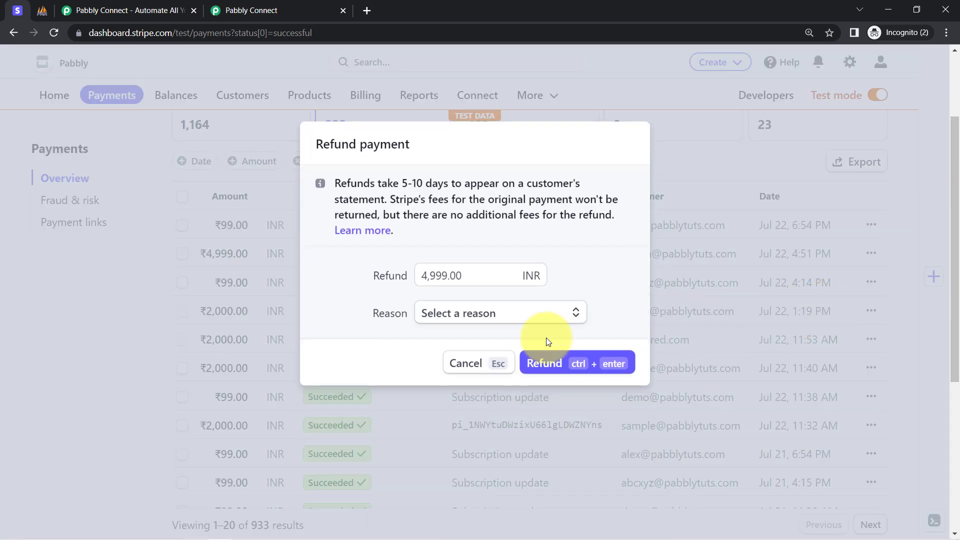
Step: Set the refund reason to Requested by customer and issue the refund of 4,999.00 INR
click(440, 320)
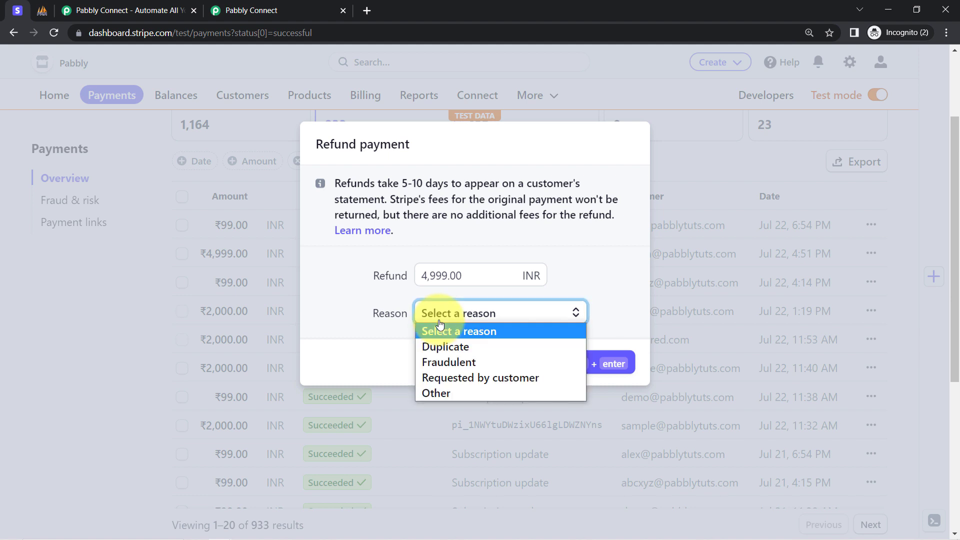
click(434, 394)
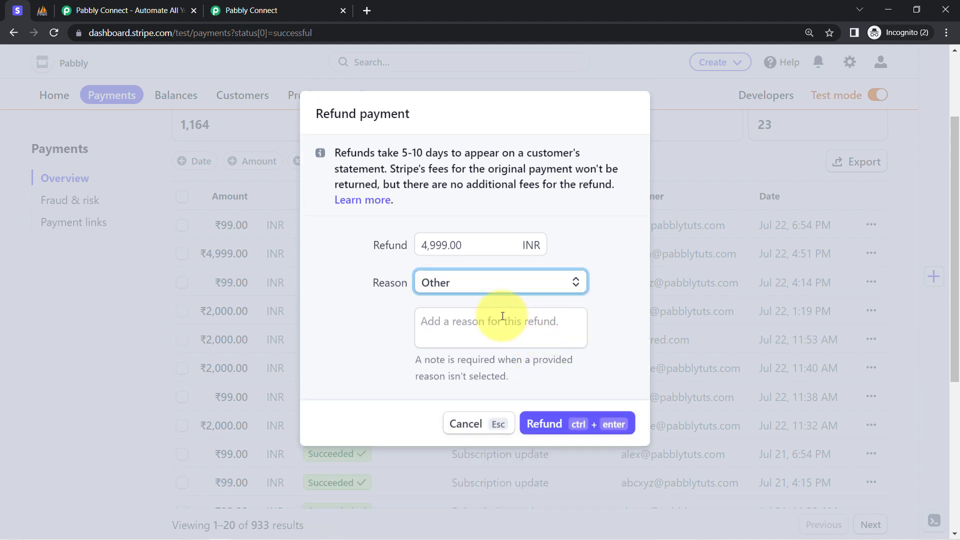
click(502, 316)
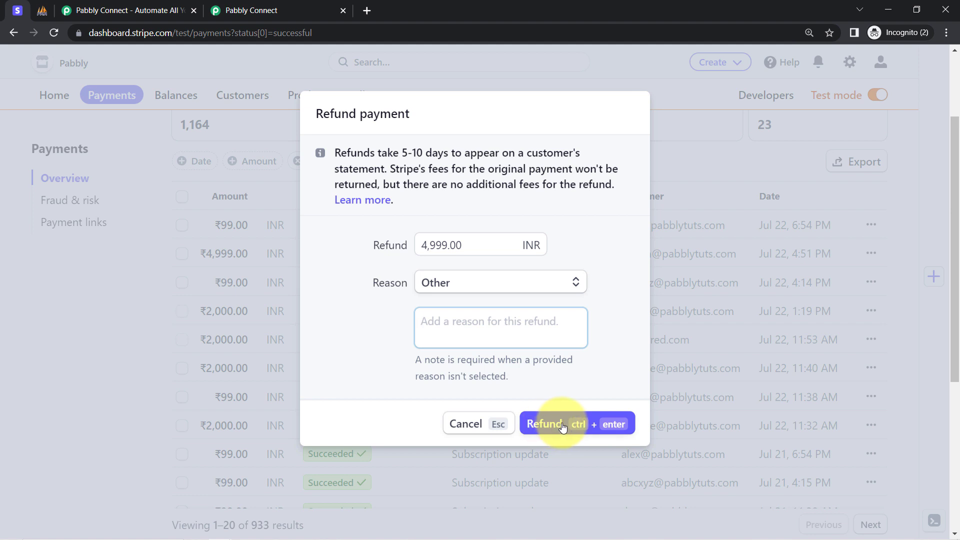
click(501, 281)
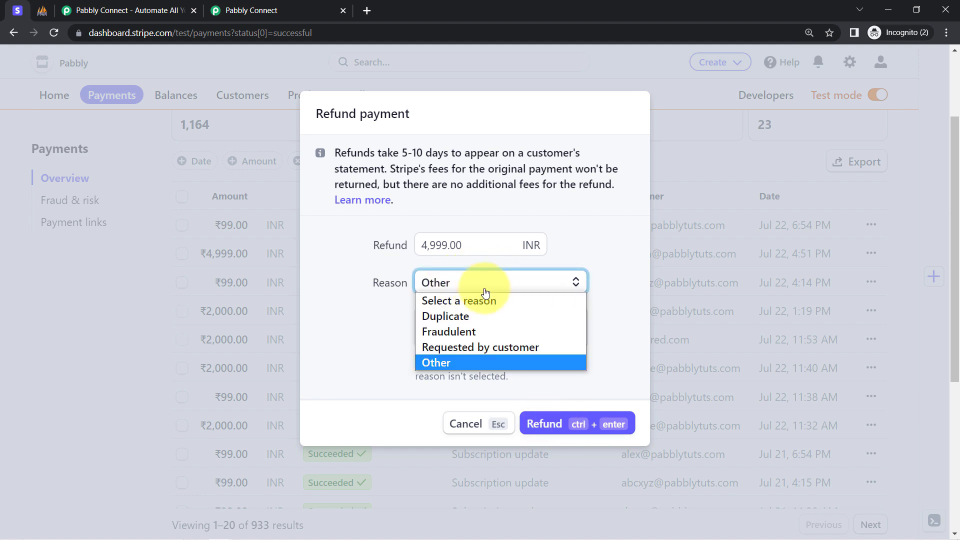
click(482, 347)
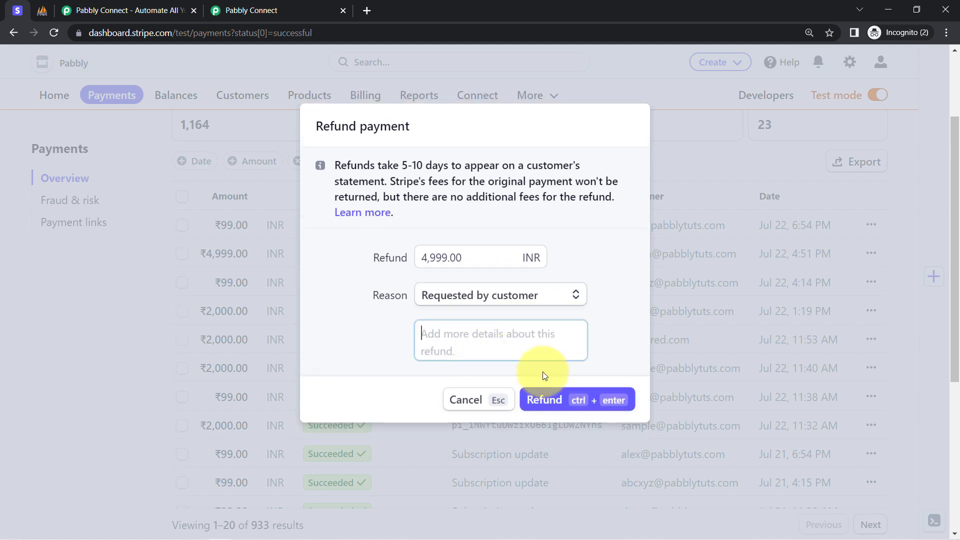
click(545, 400)
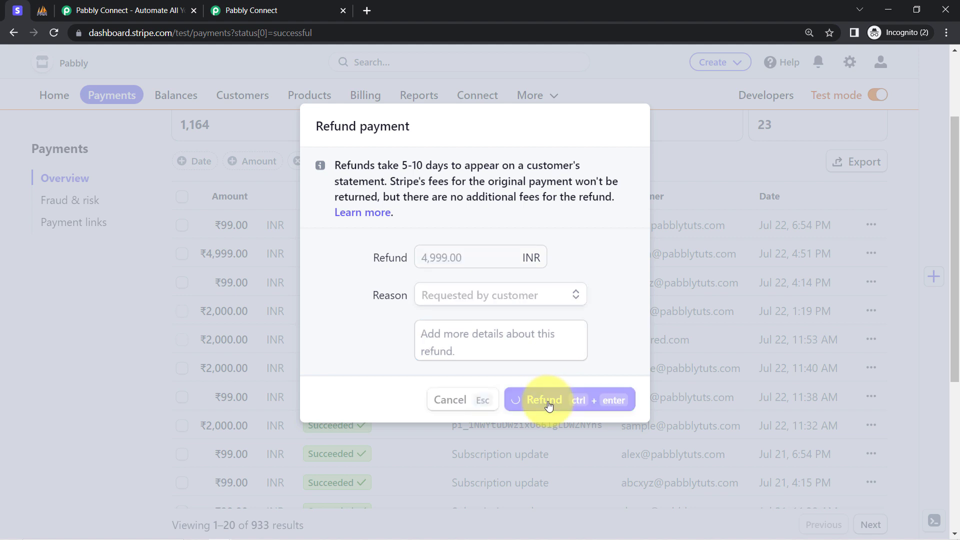
Step: Switch to the Pabbly Connect workflow and examine the event type in the Stripe trigger's received webhook response
click(249, 4)
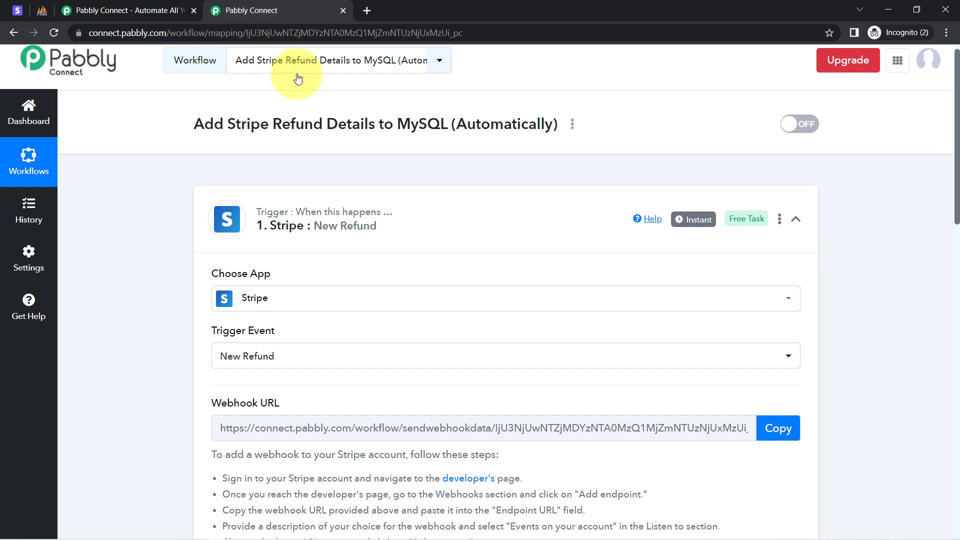
drag(956, 187, 943, 375)
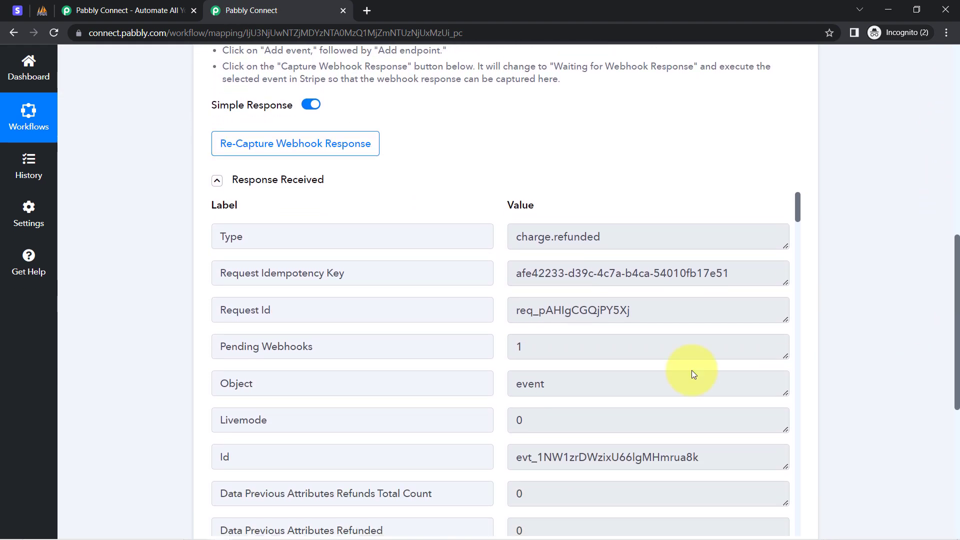
click(227, 181)
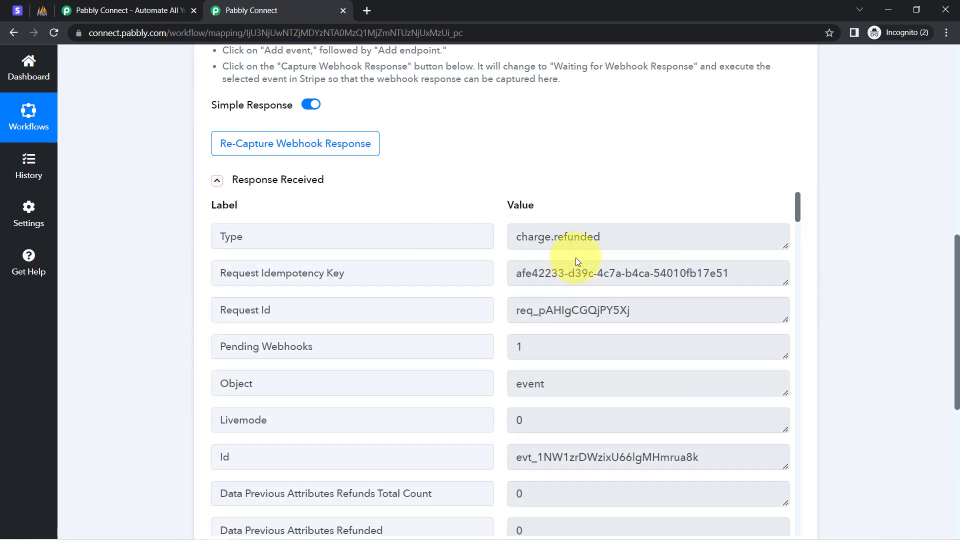
drag(586, 243, 527, 238)
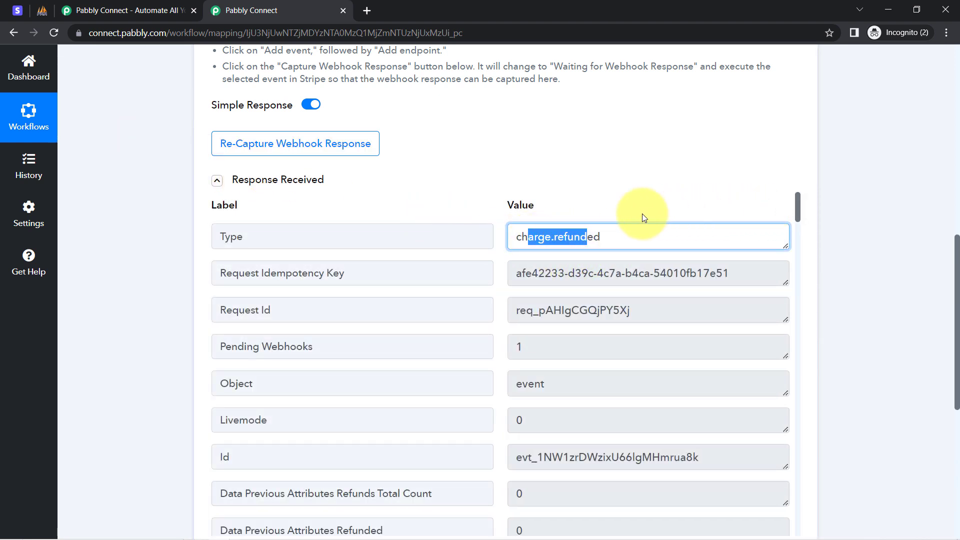
click(570, 181)
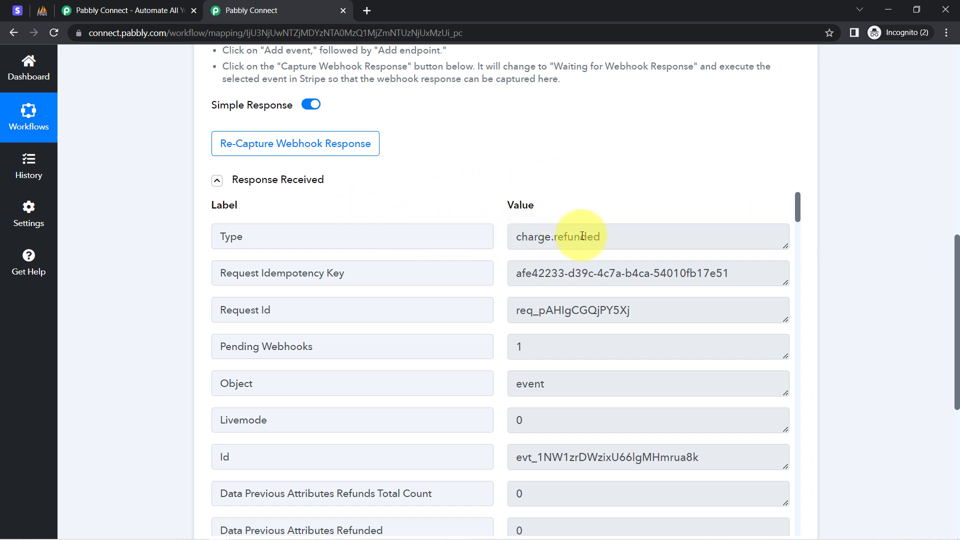
drag(582, 236, 553, 232)
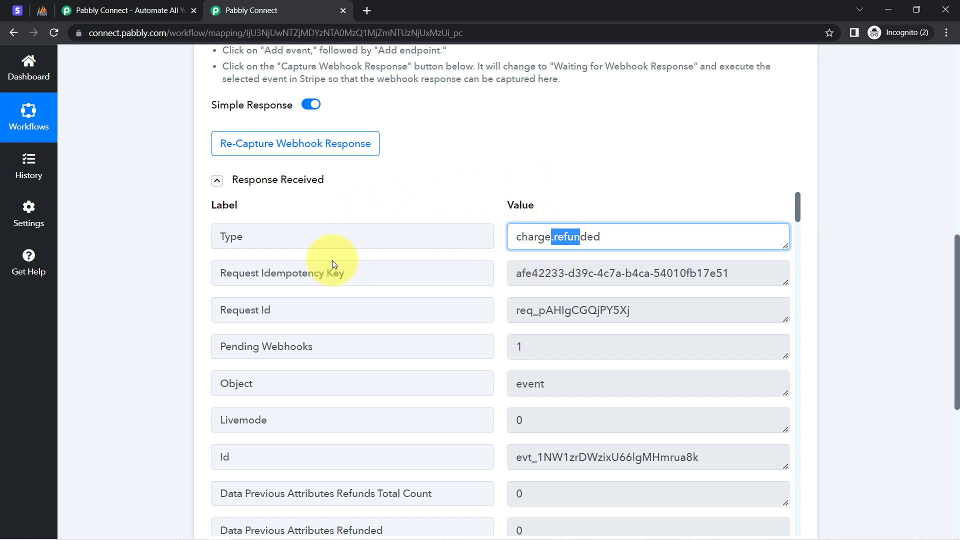
drag(335, 265, 399, 268)
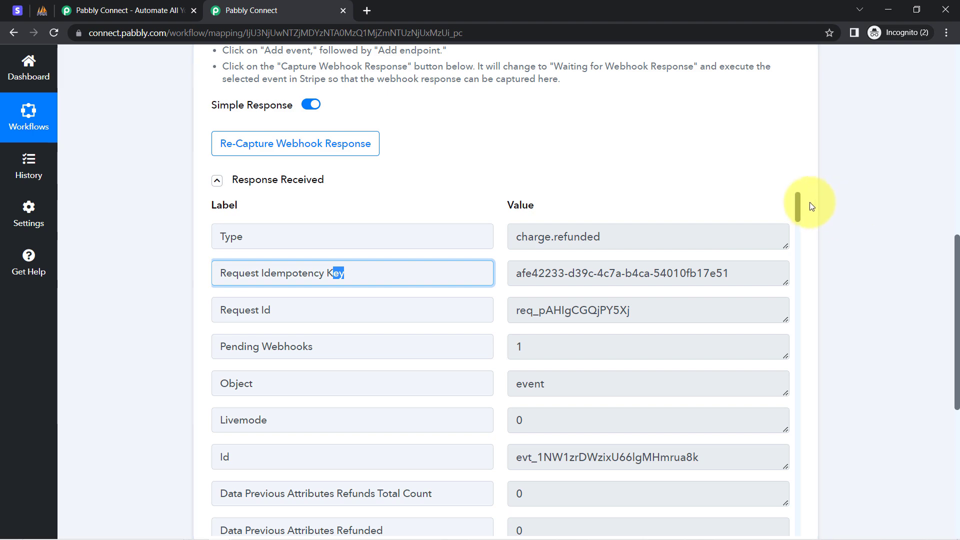
Step: Examine the refund amount in the received response, noting its trailing two digits
drag(800, 205, 798, 313)
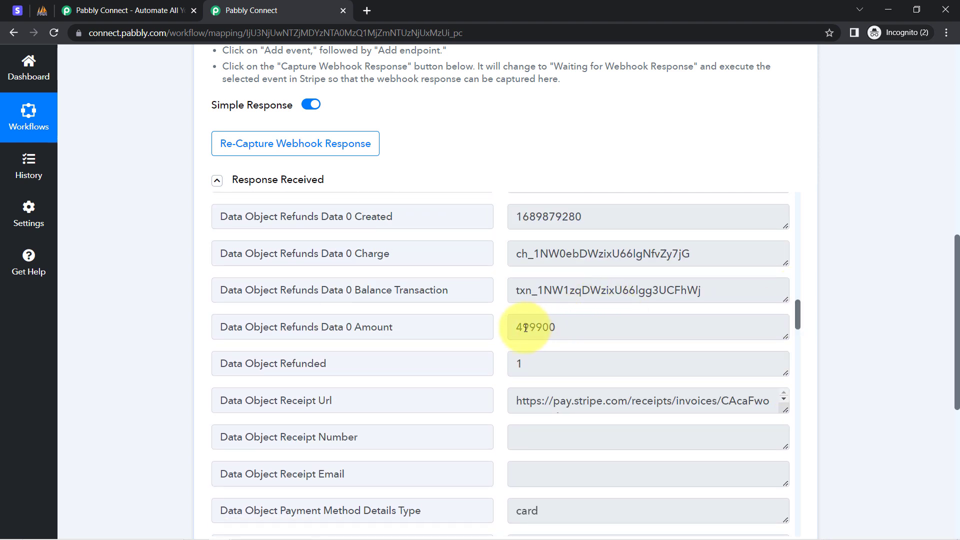
drag(519, 328, 529, 328)
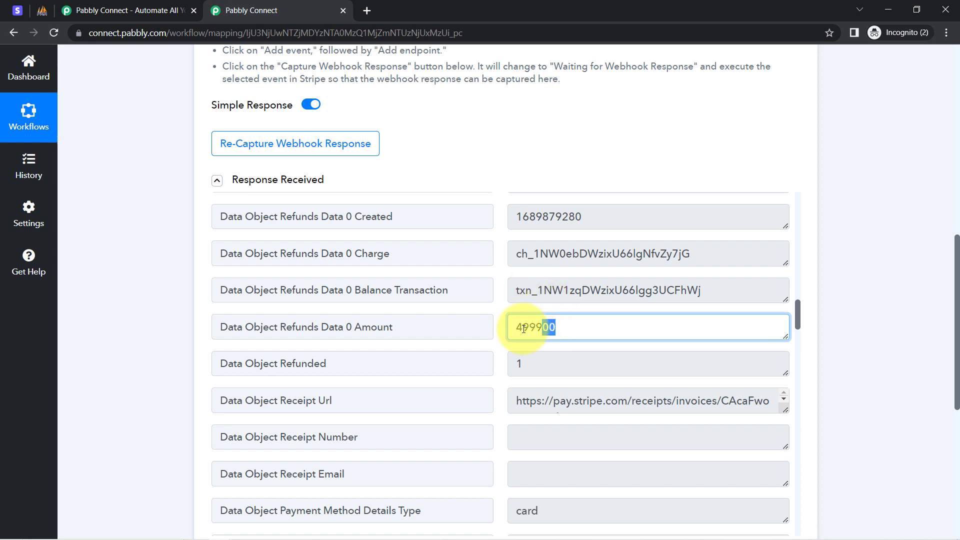
click(561, 325)
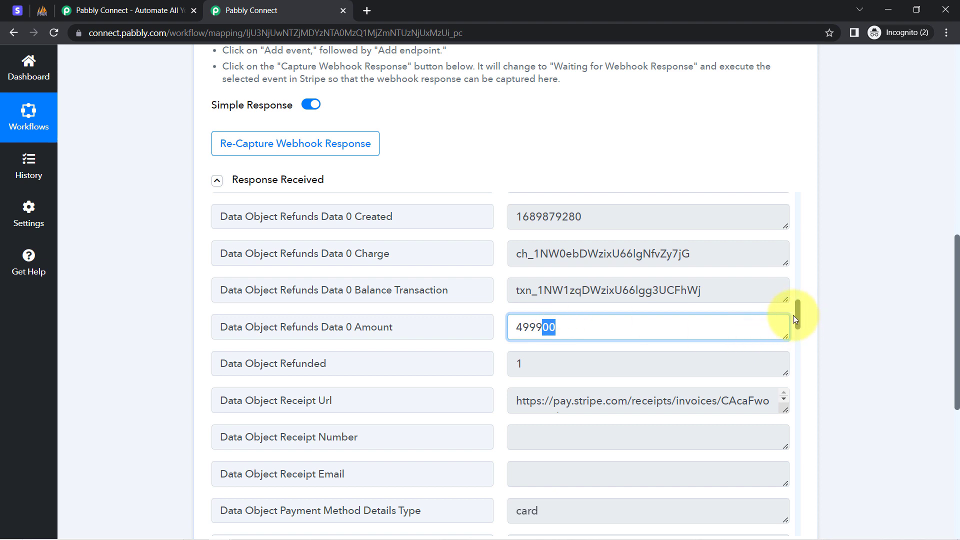
Step: Examine the customer's billing name, email, state, postal code and country in the received response
drag(797, 314, 796, 487)
drag(526, 312, 618, 314)
click(577, 349)
double_click(578, 349)
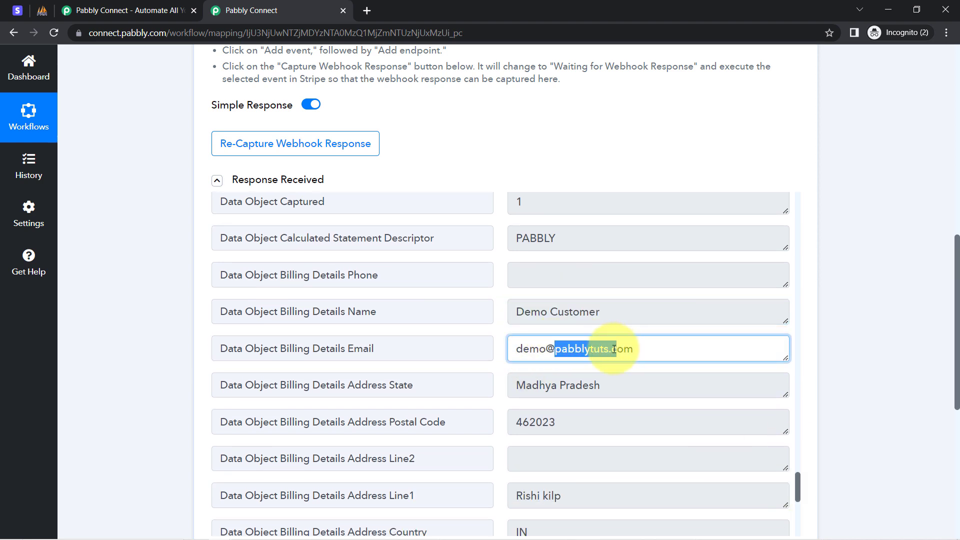
drag(525, 385, 573, 391)
drag(529, 423, 549, 423)
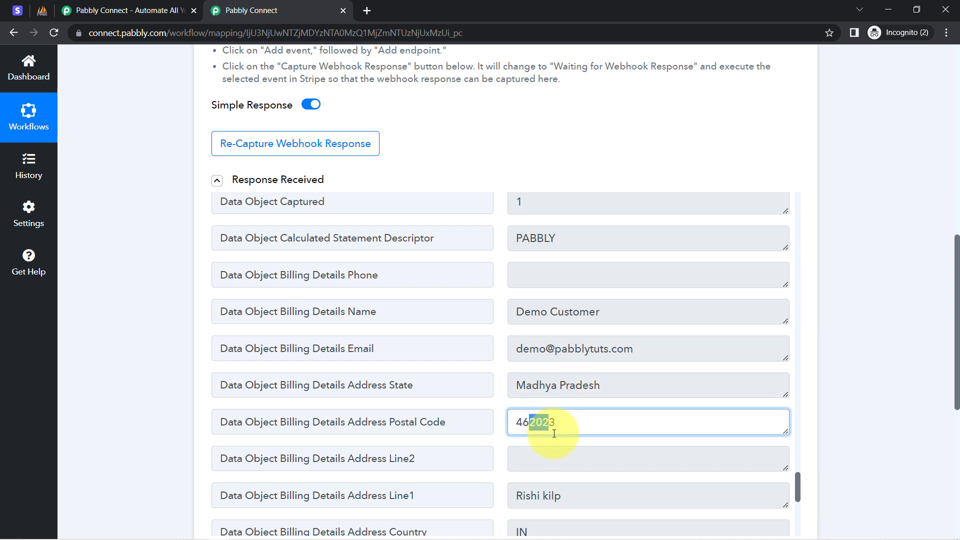
double_click(532, 524)
scroll(575, 415, down, 3)
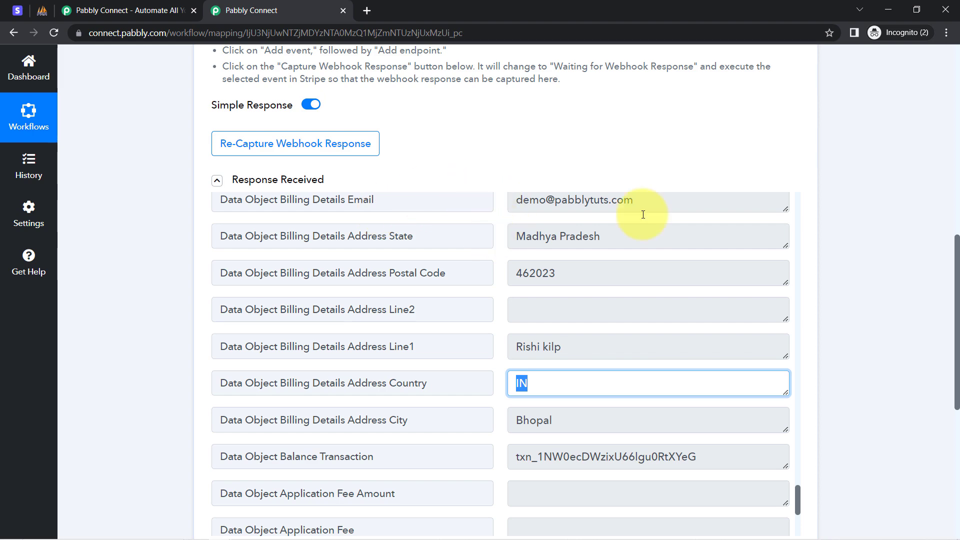
Step: Collapse the Stripe trigger step, glance at the Stripe dashboard, and return to the Pabbly Connect workflow
drag(956, 247, 952, 66)
click(349, 193)
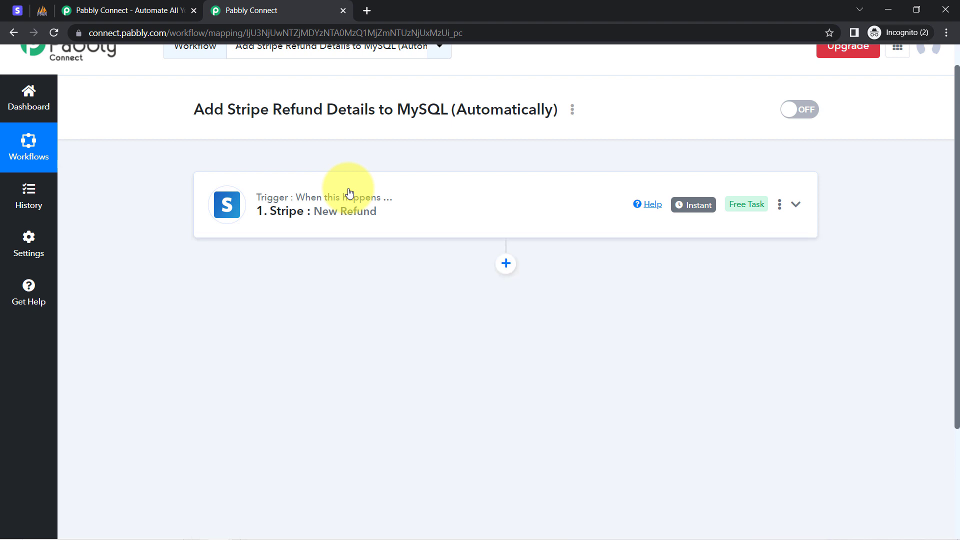
click(17, 10)
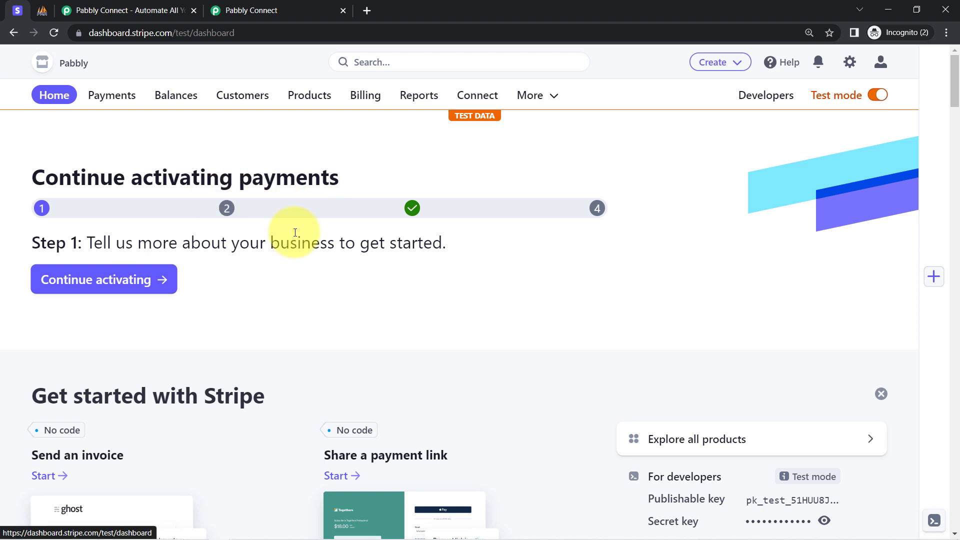
click(231, 6)
mouse_move(685, 207)
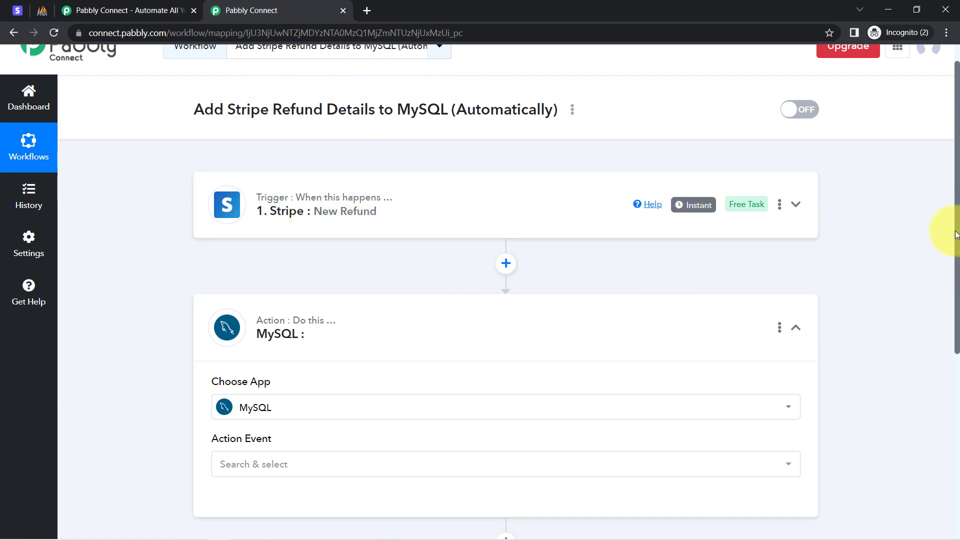
Step: Set the MySQL action's event to Insert Row
scroll(951, 235, down, 1)
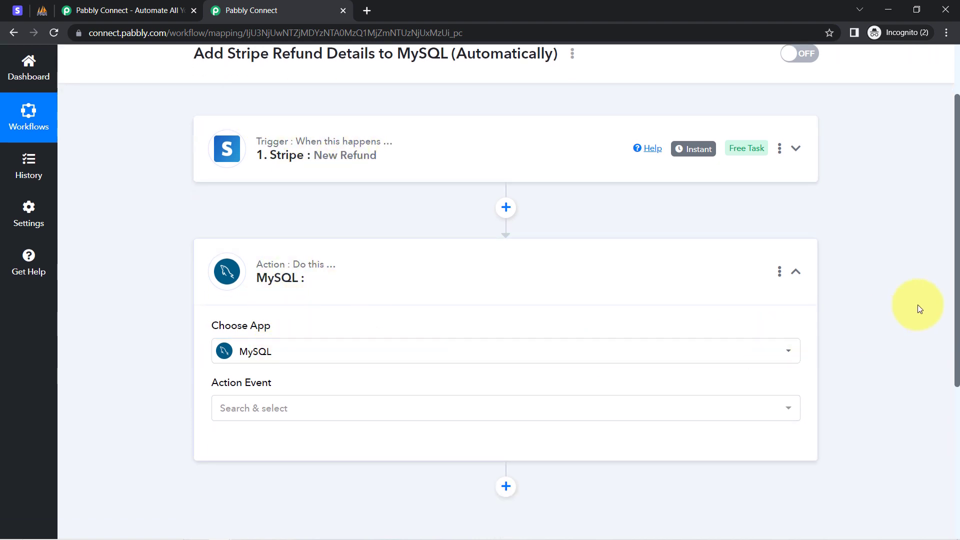
drag(958, 266, 937, 337)
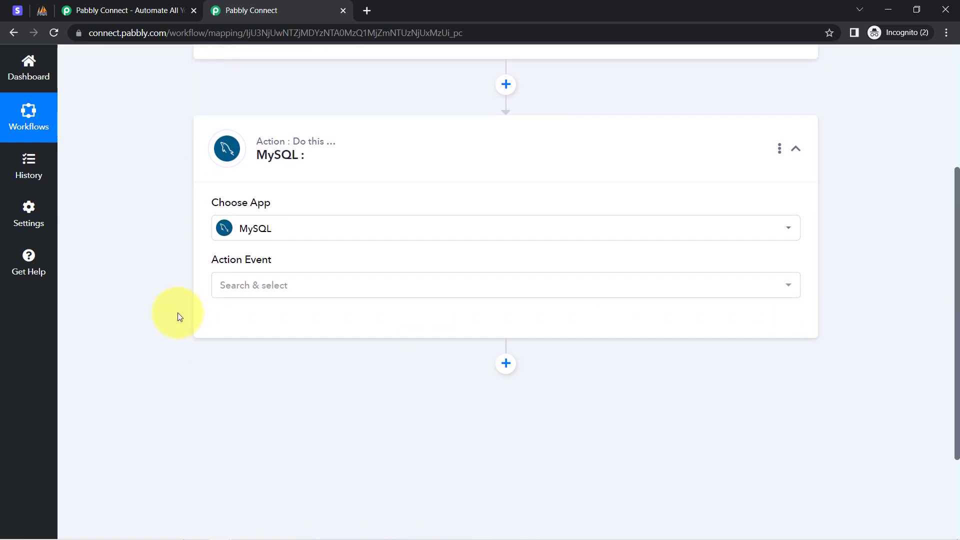
click(239, 286)
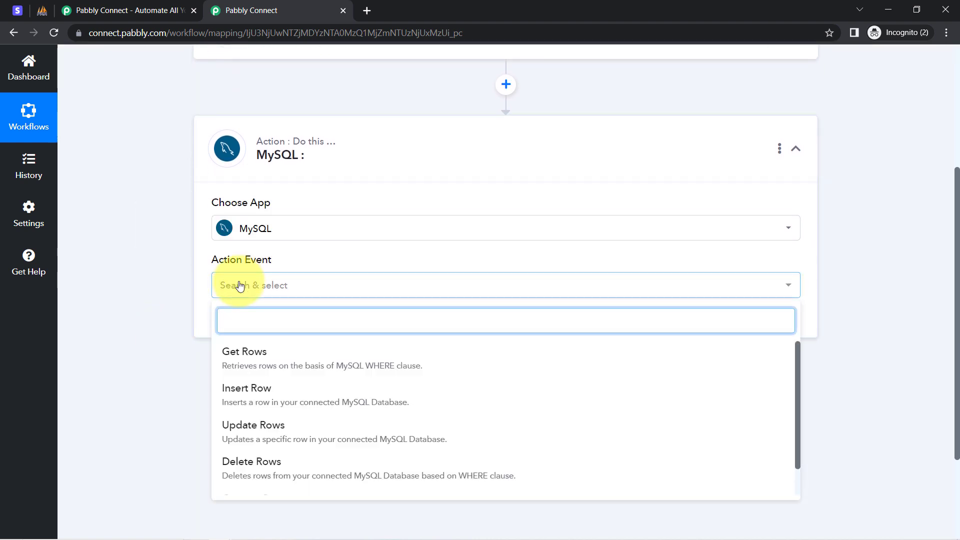
click(244, 393)
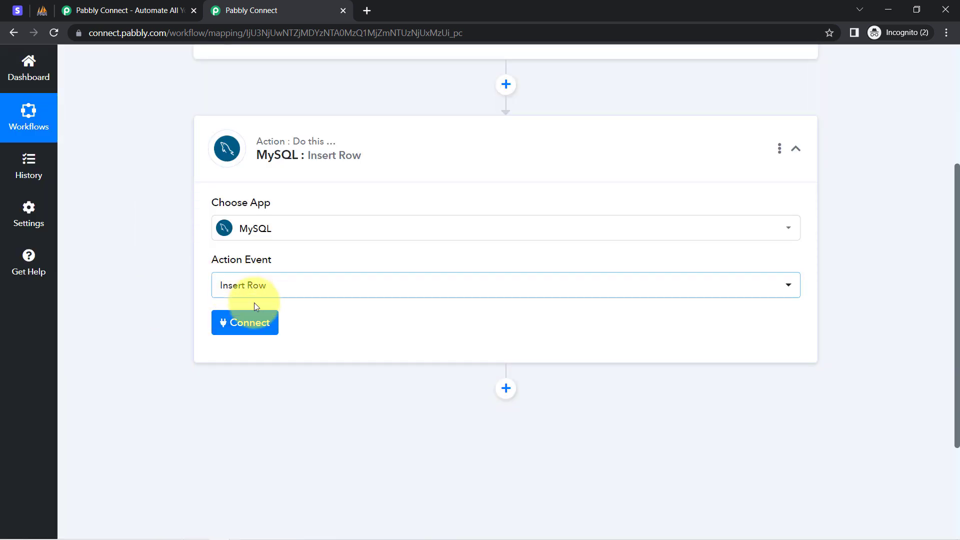
Step: Start connecting the MySQL account with Add New Connection and review the required username, password, host, database and port fields
click(237, 329)
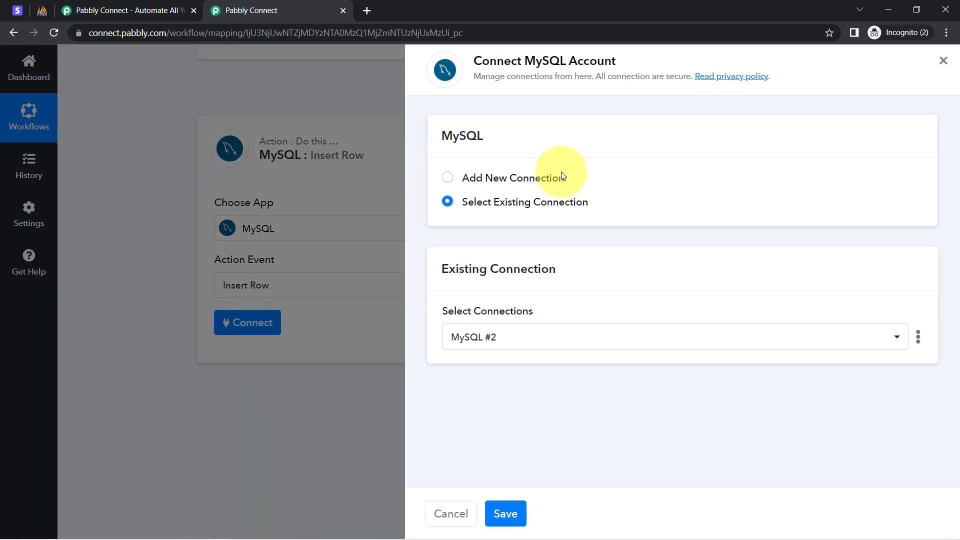
click(563, 176)
drag(488, 61, 603, 63)
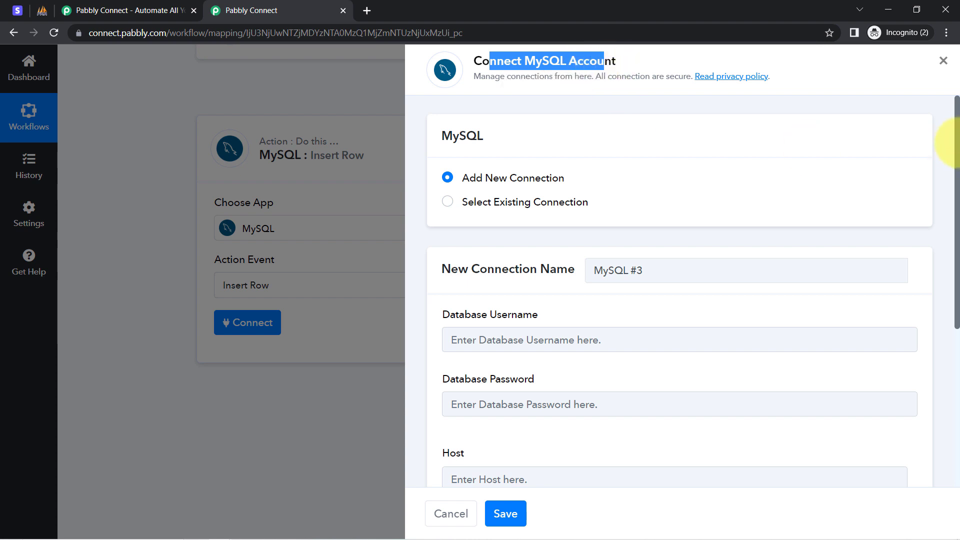
drag(956, 143, 955, 268)
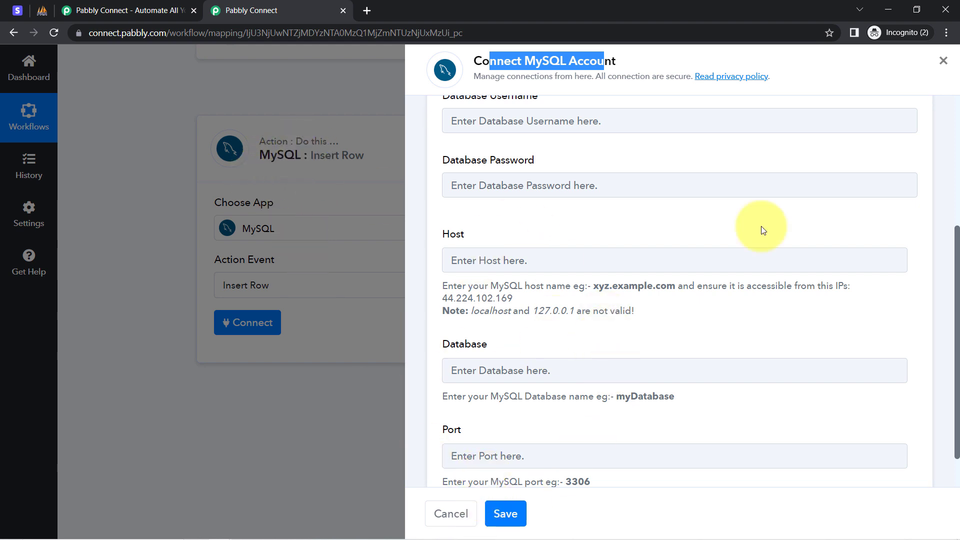
drag(957, 235, 957, 107)
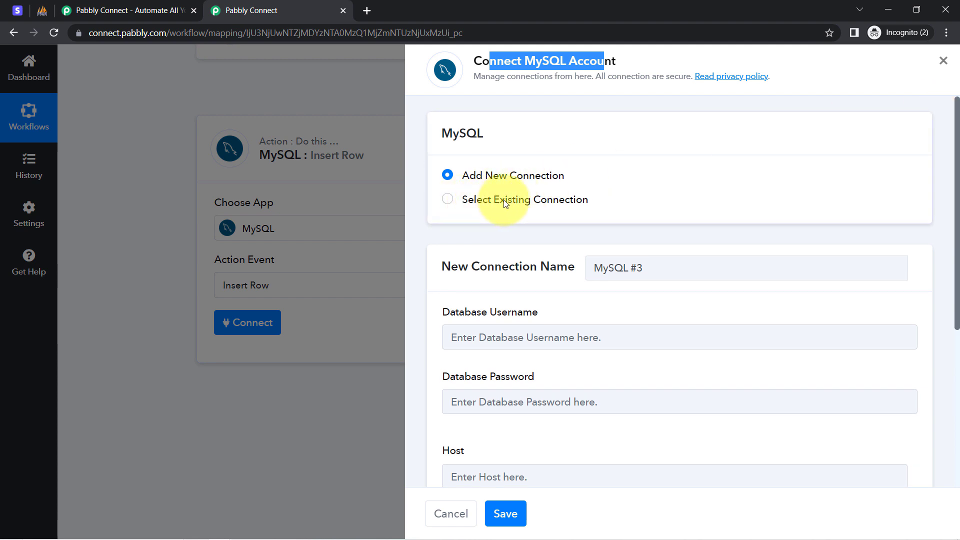
Step: Connect the MySQL action with the existing connection MySQL #2 and save the connection
click(525, 201)
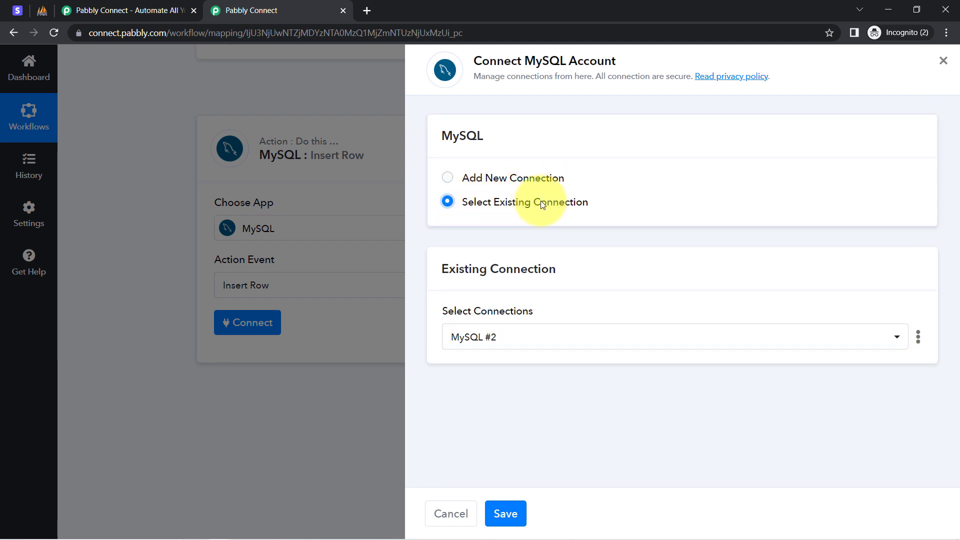
click(506, 514)
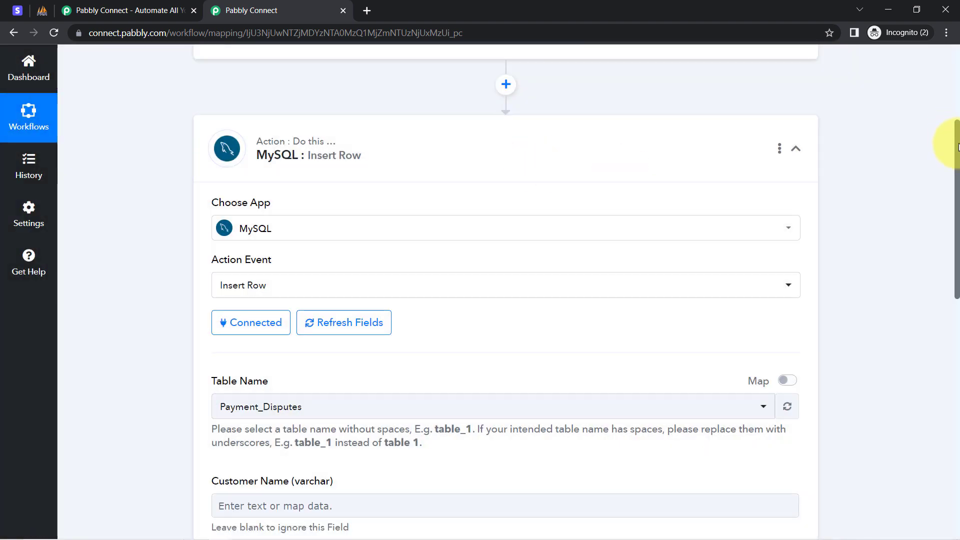
drag(958, 147, 956, 204)
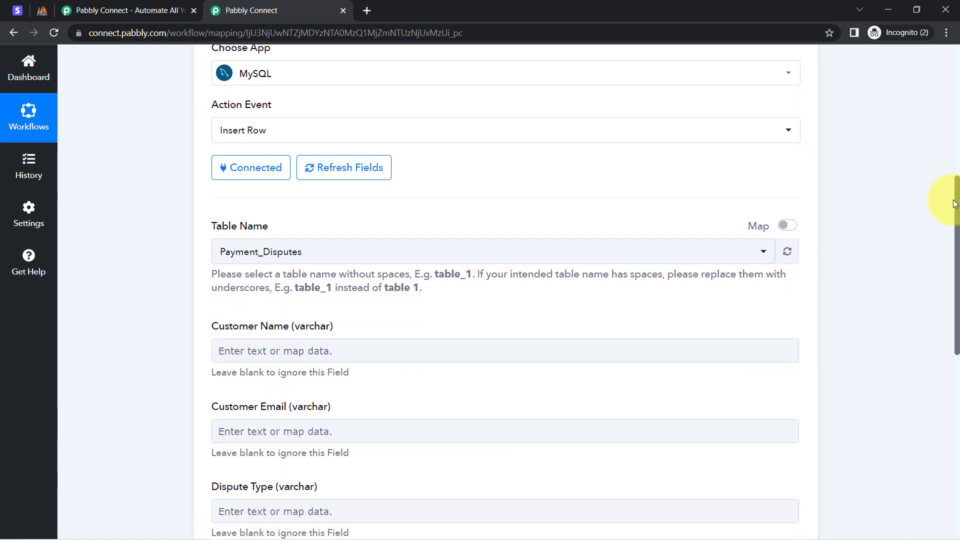
click(257, 164)
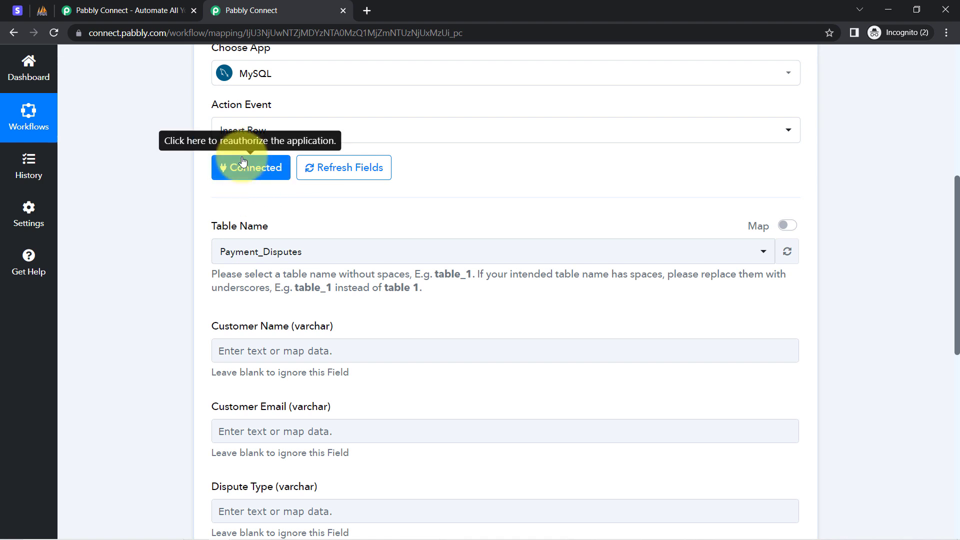
Step: Compare the action's Table Name options with the tables listed in the phpMyAdmin database
drag(222, 231, 279, 227)
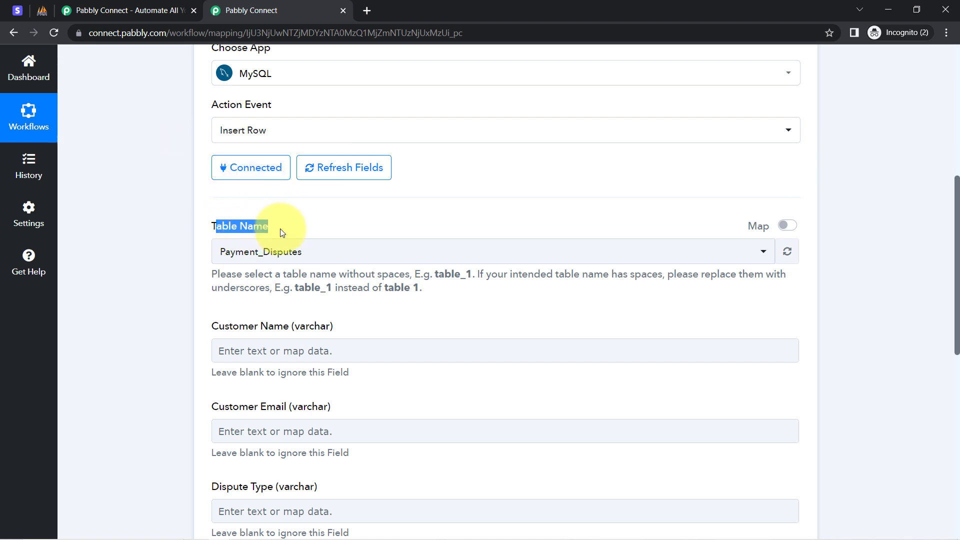
click(252, 253)
click(252, 252)
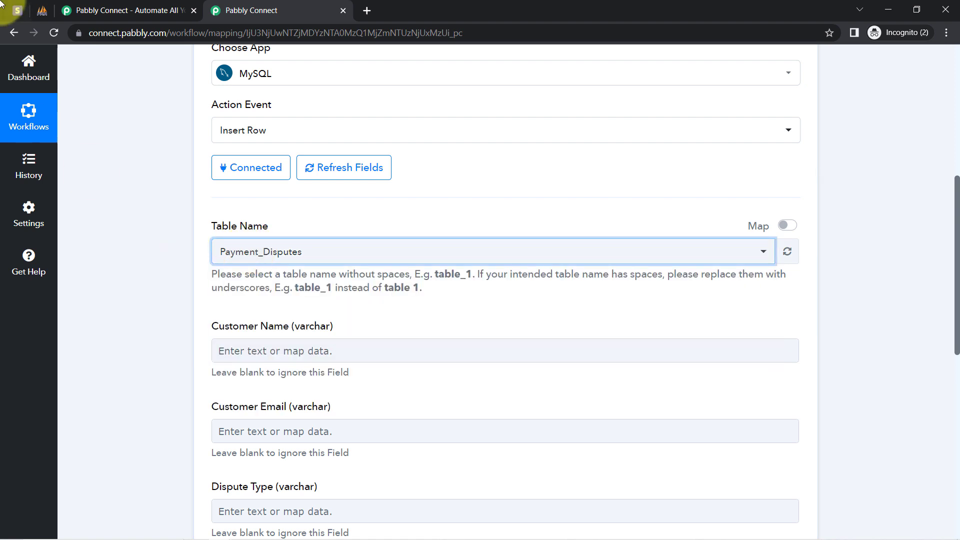
click(43, 10)
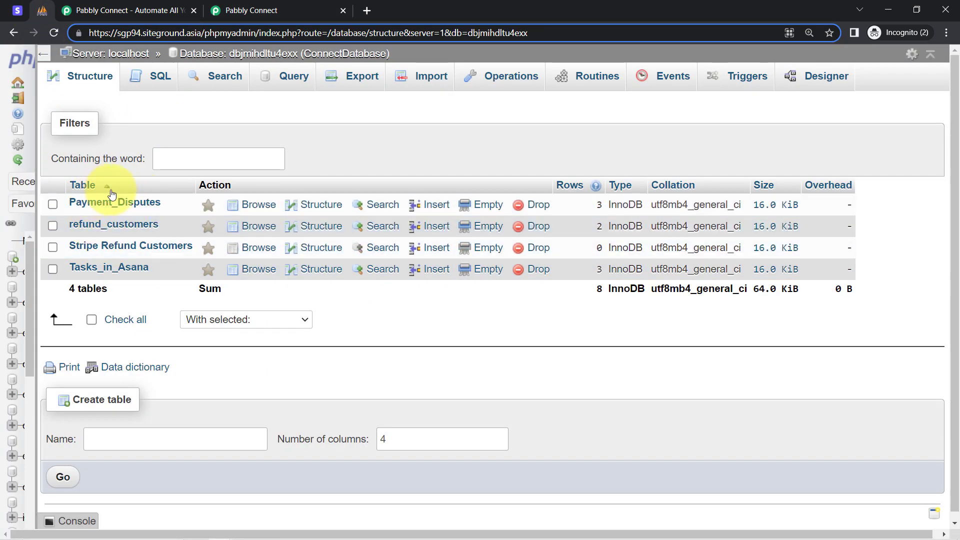
drag(72, 292, 114, 296)
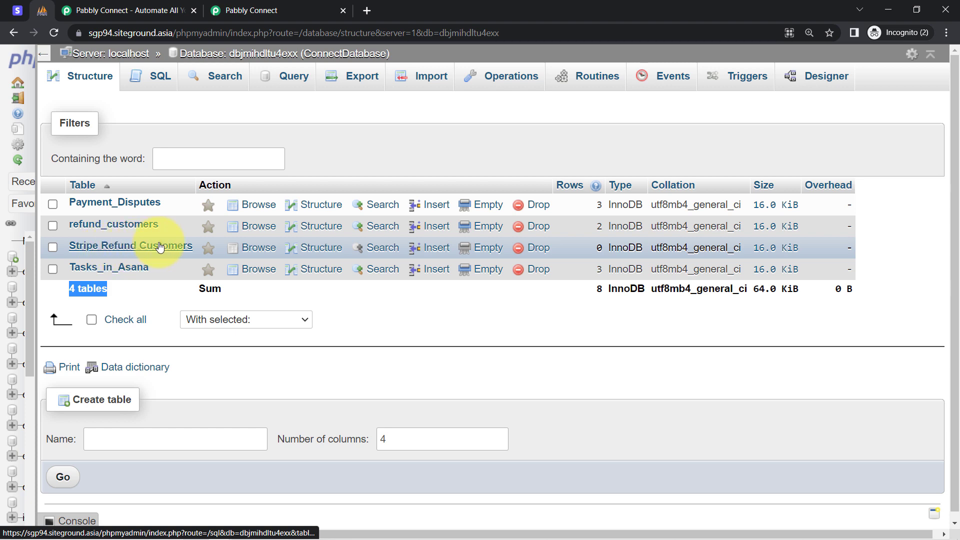
click(264, 4)
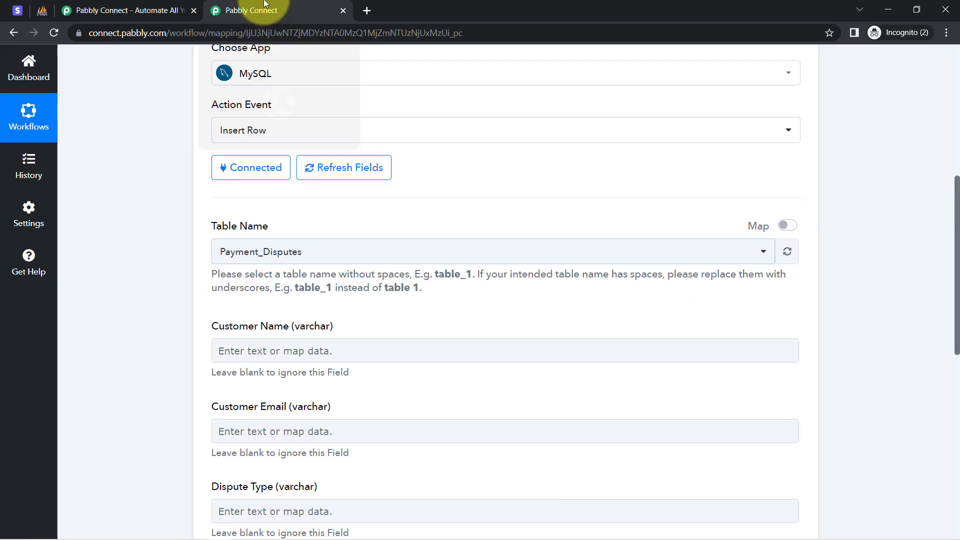
click(241, 255)
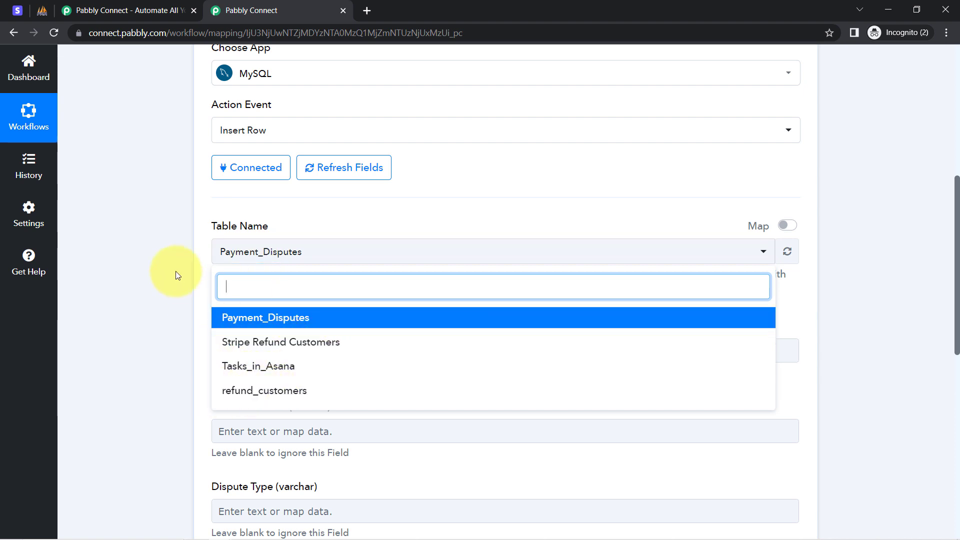
click(163, 272)
Step: Open the refund_customers table in phpMyAdmin and delete its second row, confirming the deletion
click(42, 10)
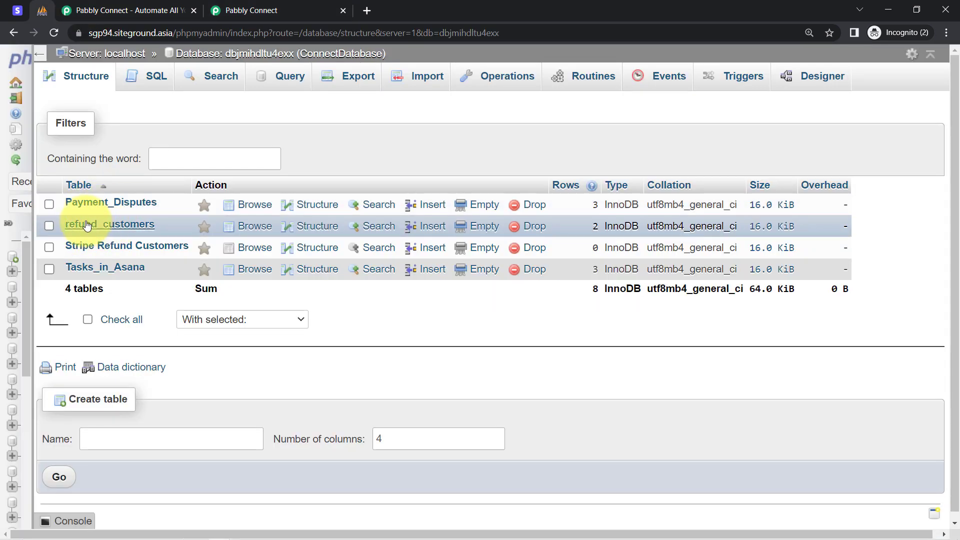
click(80, 227)
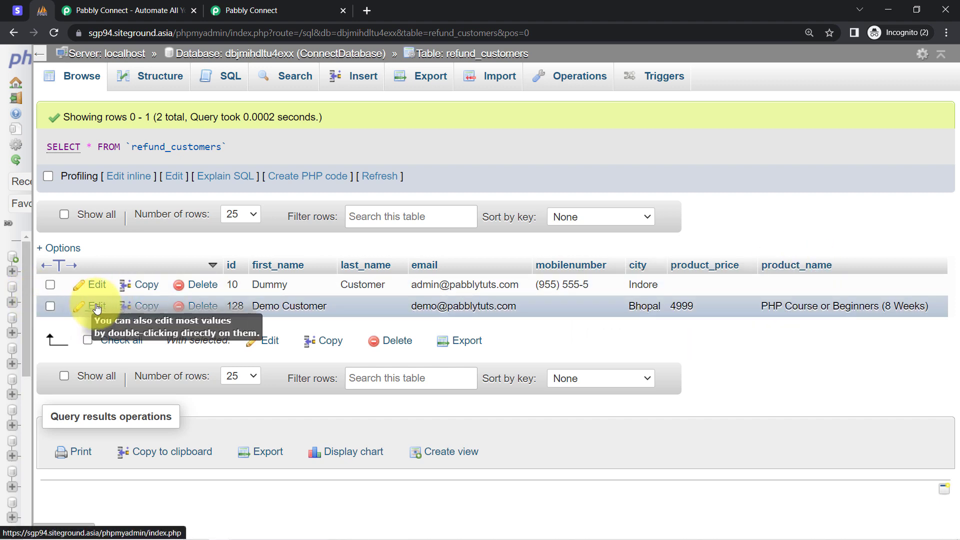
click(196, 307)
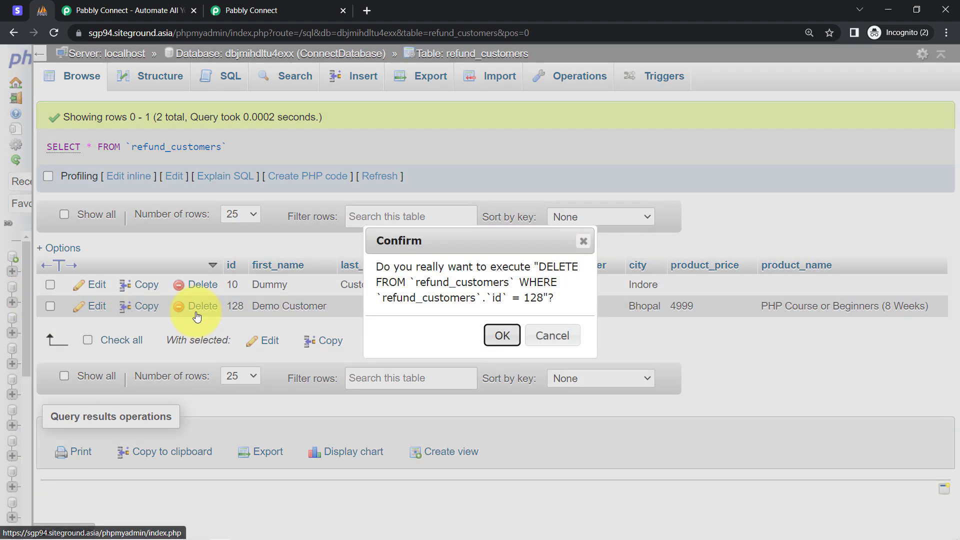
click(502, 335)
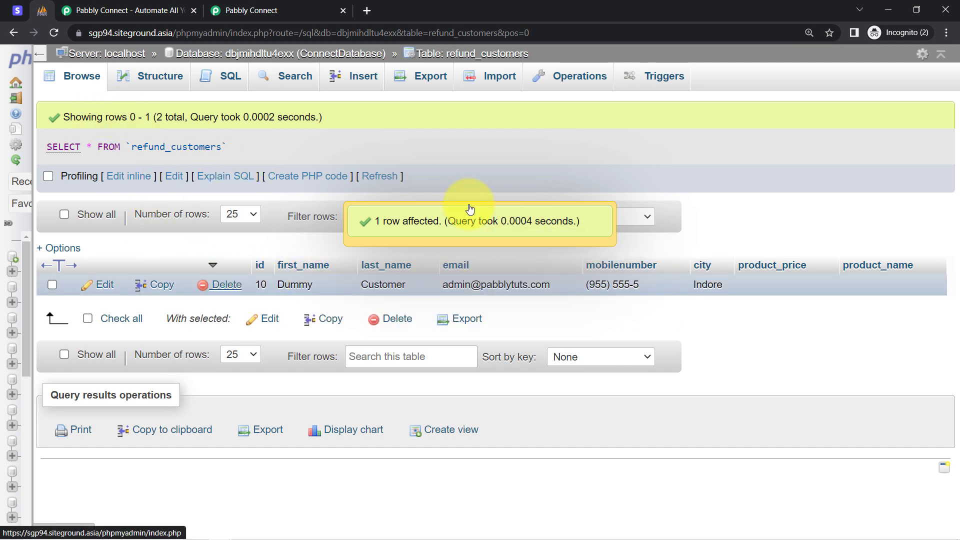
click(947, 33)
click(947, 32)
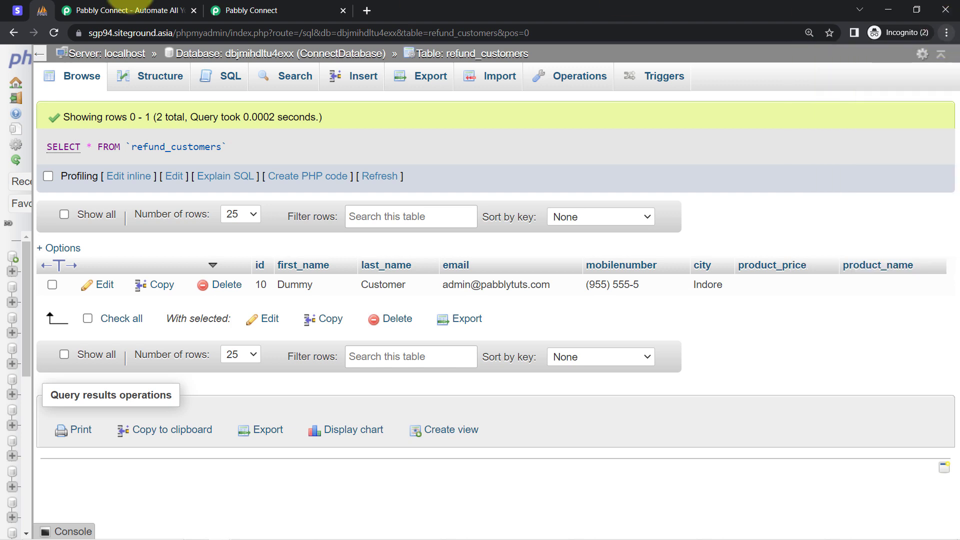
Step: Return to the Pabbly Connect workflow and set the MySQL action's table name to refund_customers
click(273, 5)
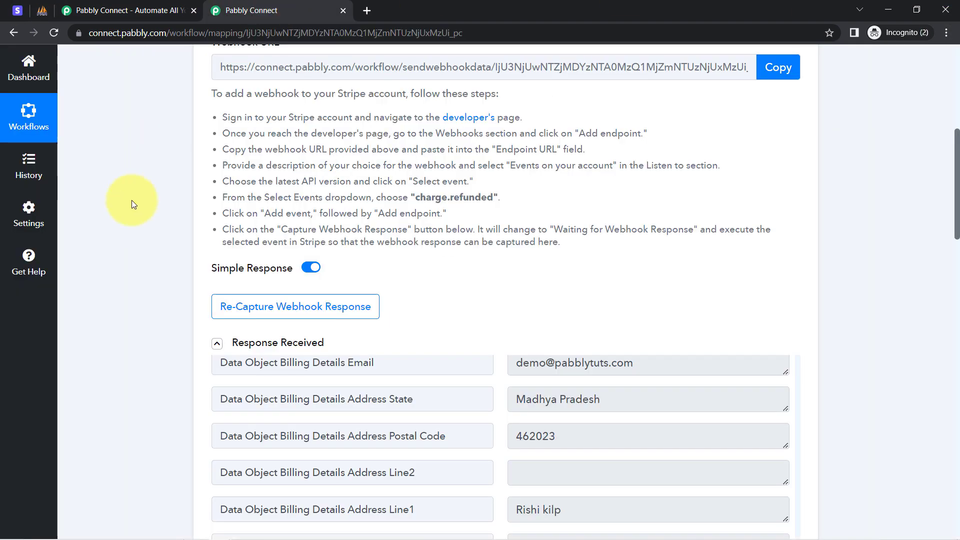
scroll(144, 314, down, 20)
scroll(147, 311, up, 1)
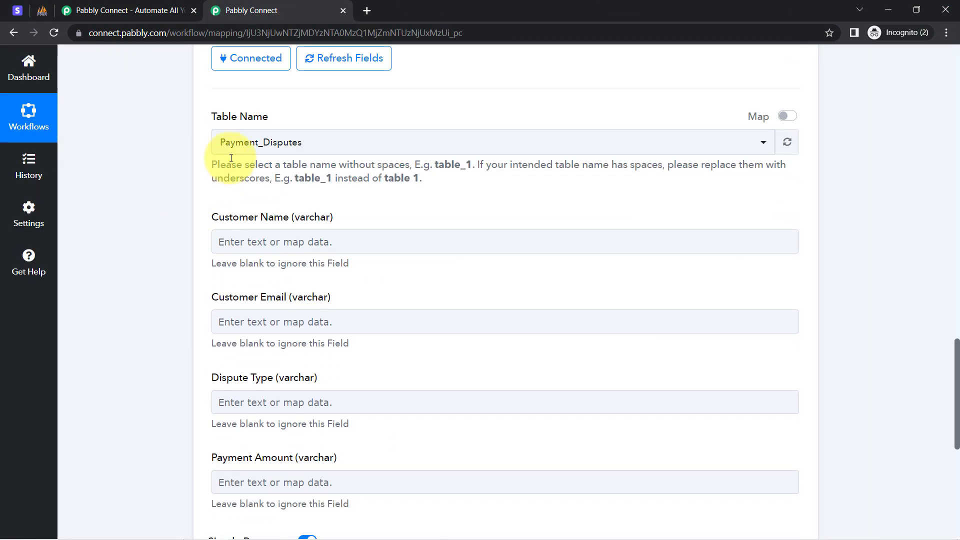
click(231, 149)
click(262, 281)
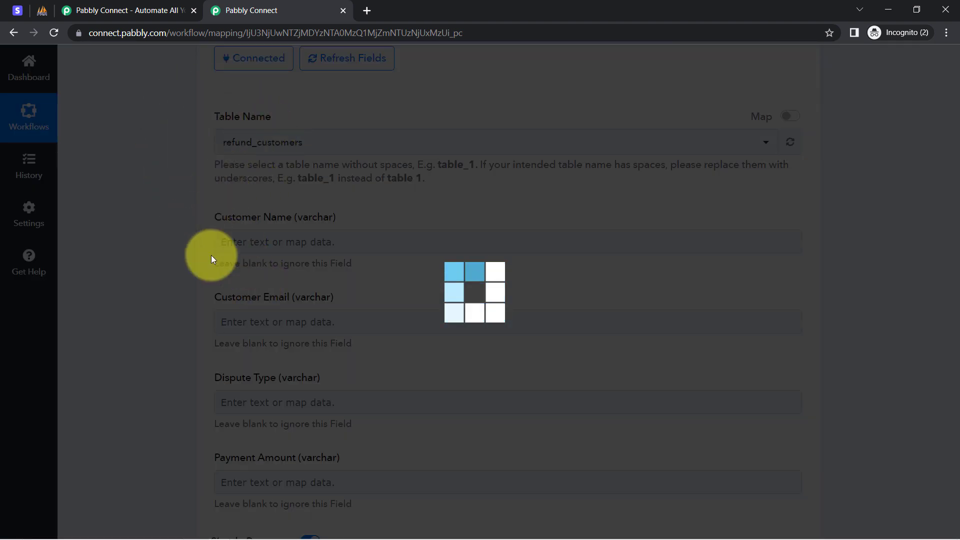
Step: Check the refund_customers columns in phpMyAdmin, then review the Stripe response and the action's fields in Pabbly Connect
click(42, 10)
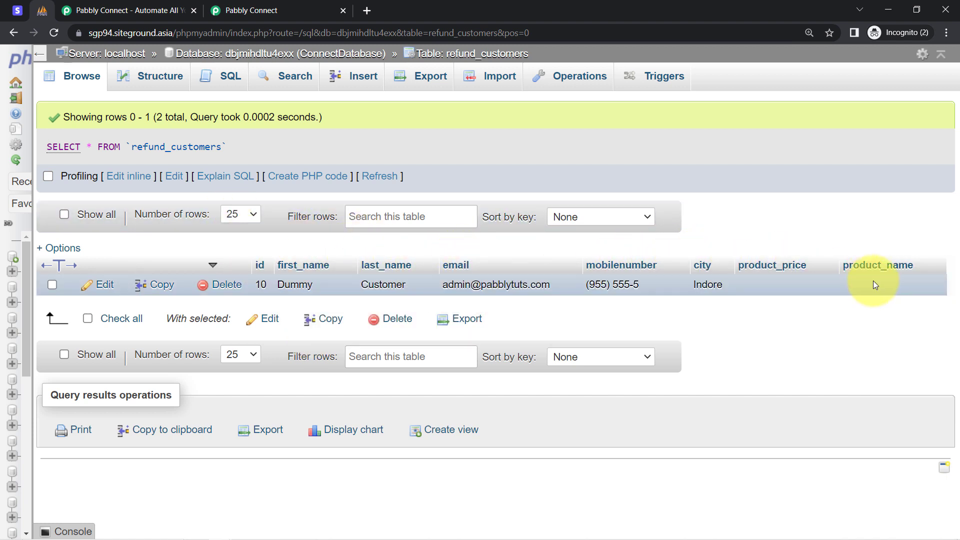
click(255, 5)
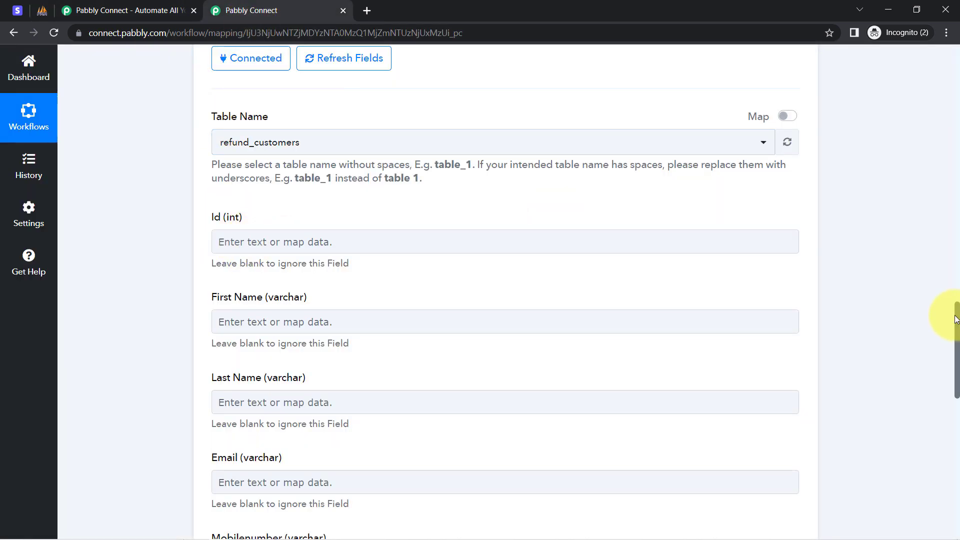
drag(955, 320, 909, 195)
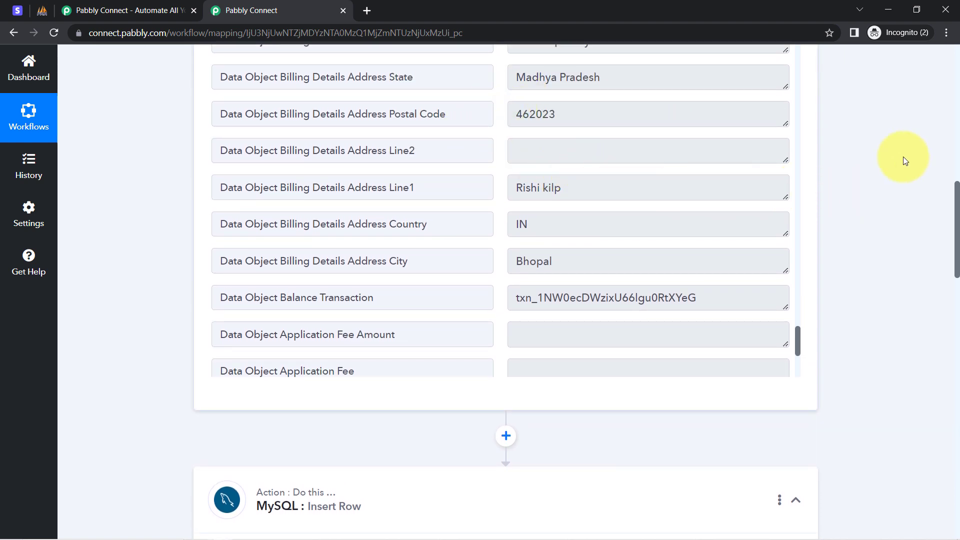
drag(958, 195, 923, 344)
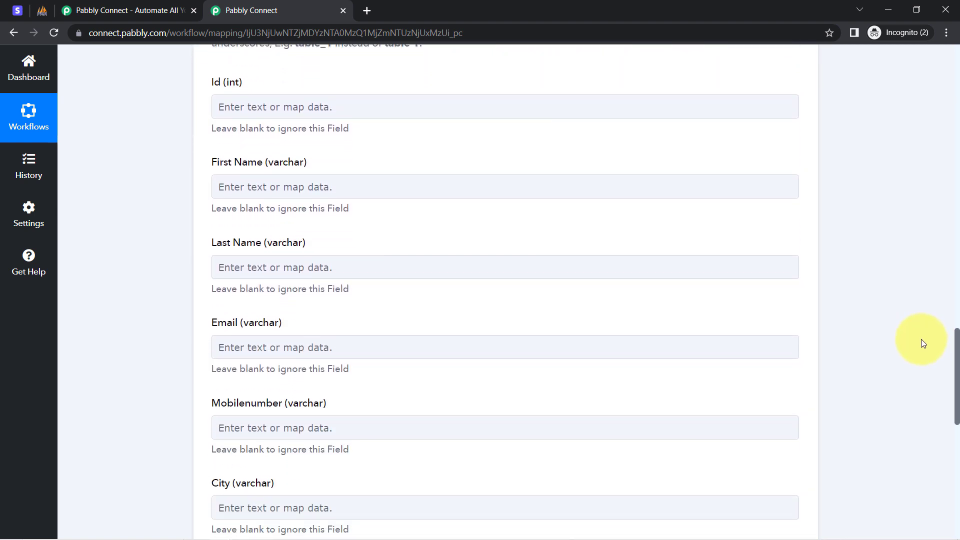
Step: View the Stripe New Refund data offered for the Id field, leave it blank, and review the name fields
click(245, 103)
click(300, 208)
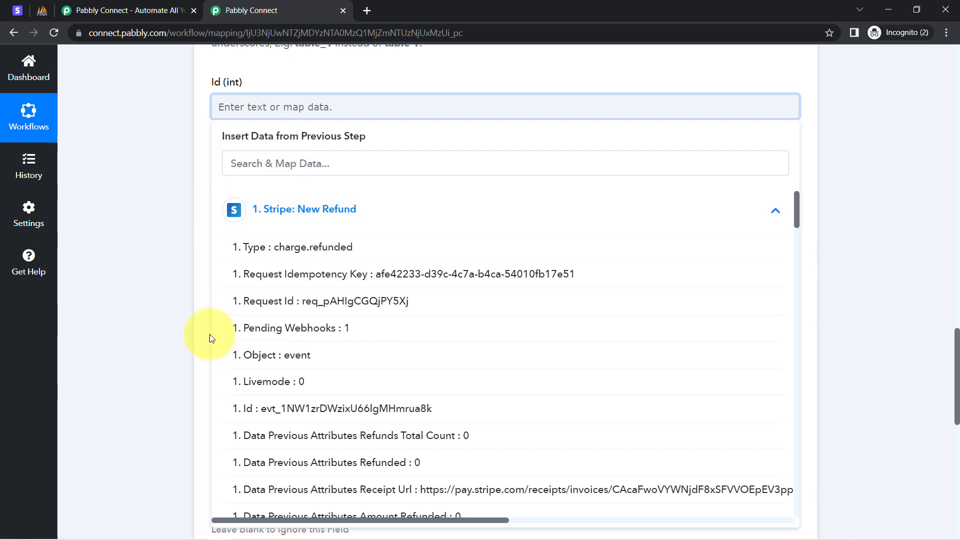
click(100, 179)
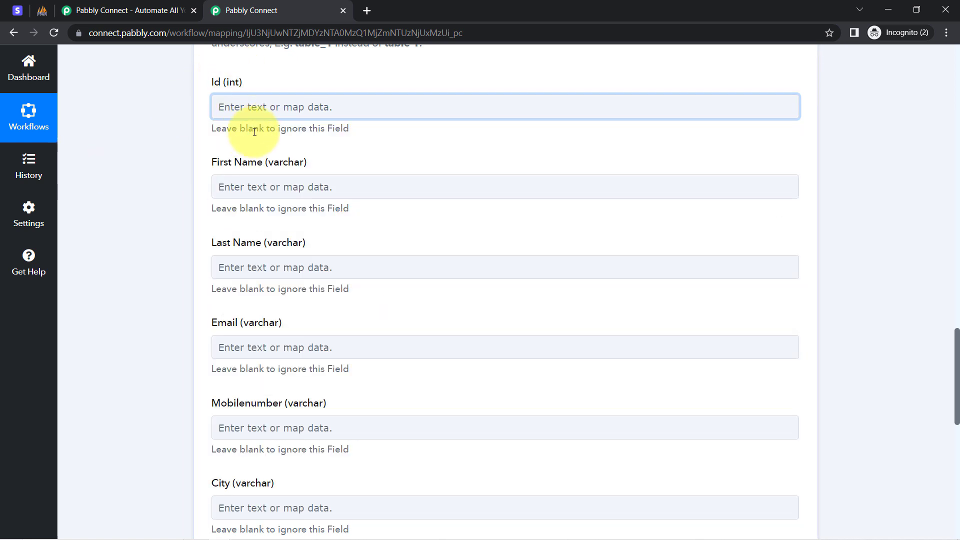
drag(245, 131, 322, 132)
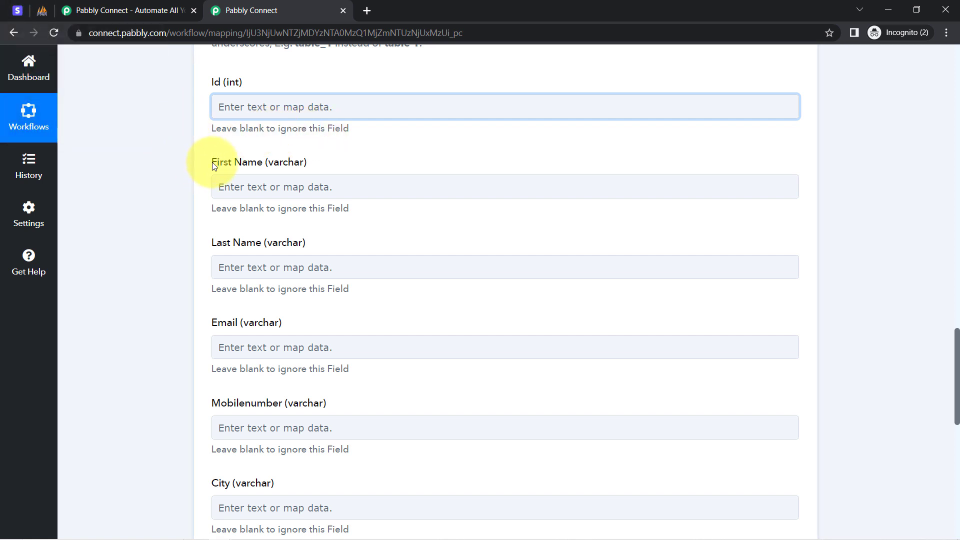
drag(212, 162, 281, 170)
drag(231, 243, 267, 244)
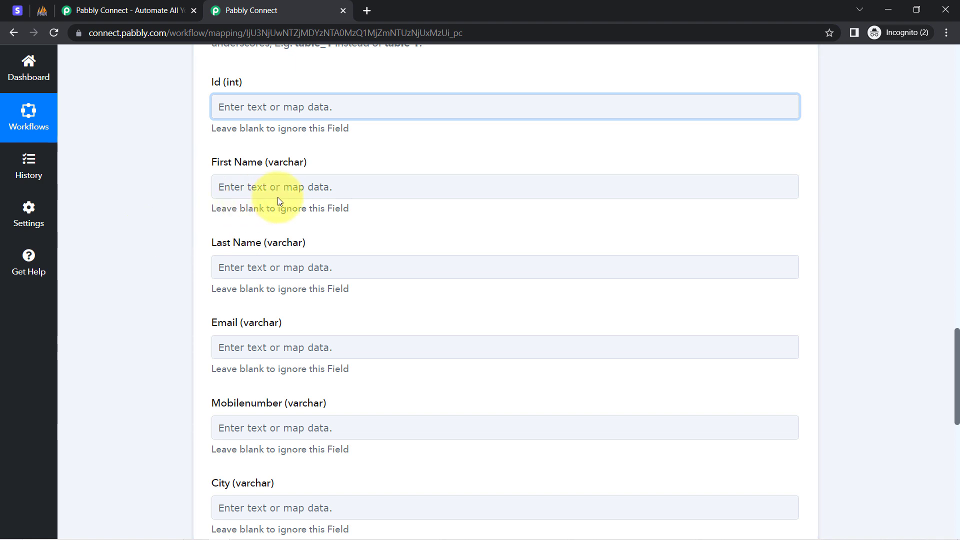
click(264, 185)
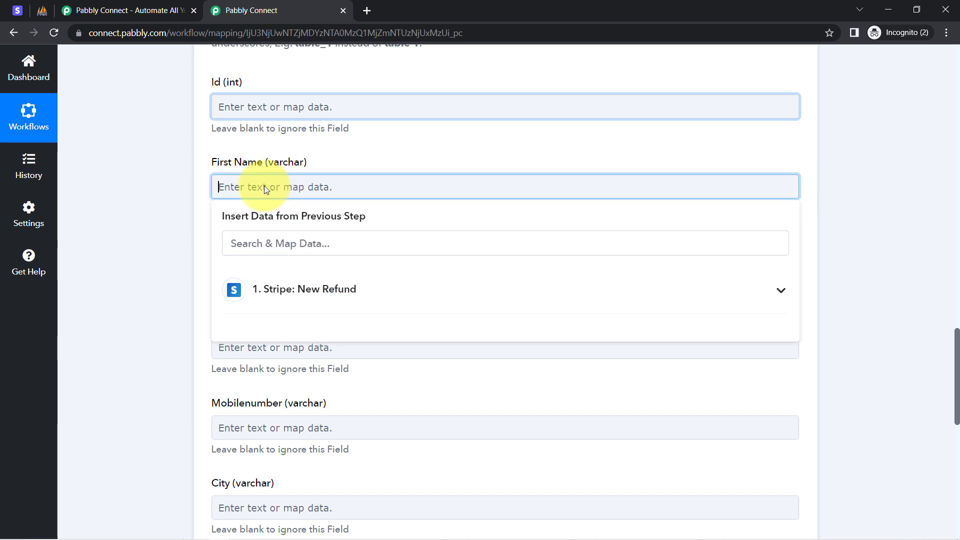
click(268, 300)
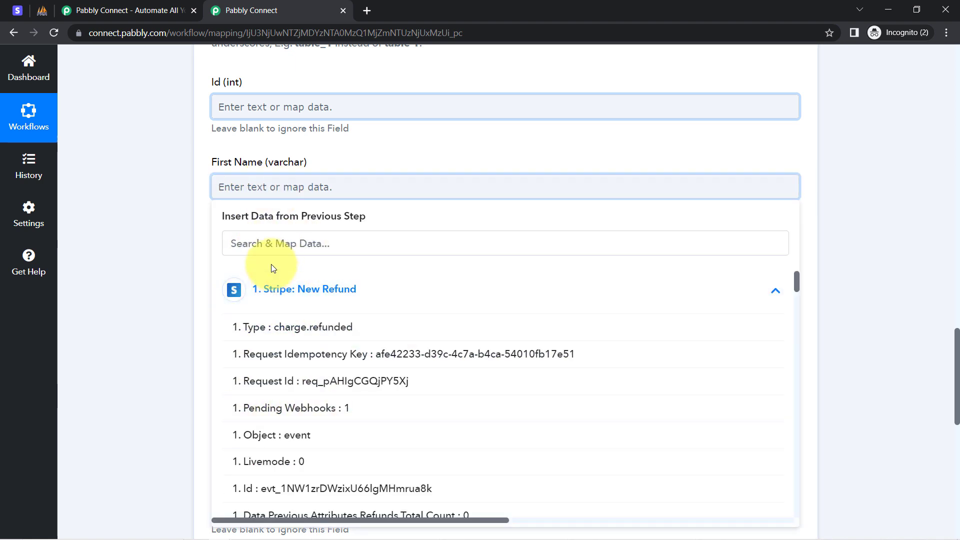
click(254, 245)
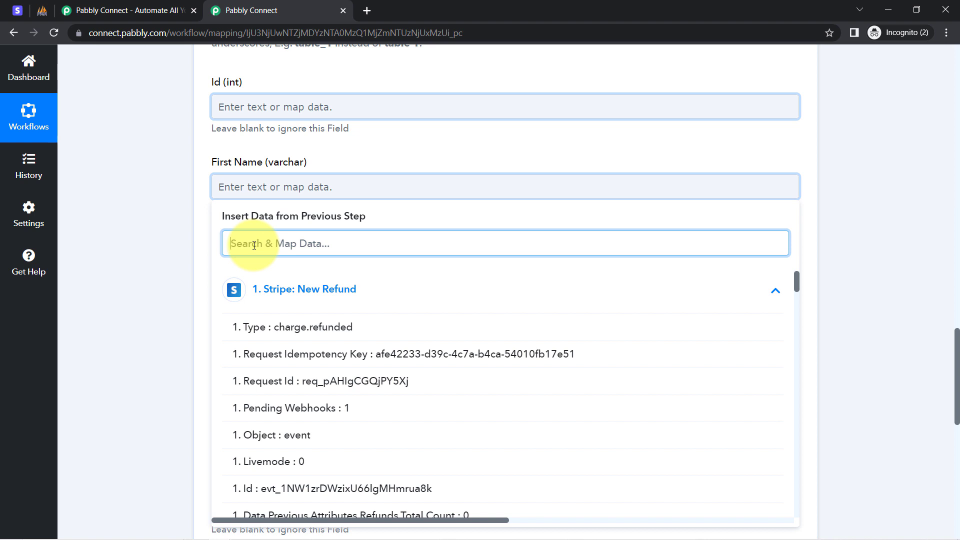
text(dem)
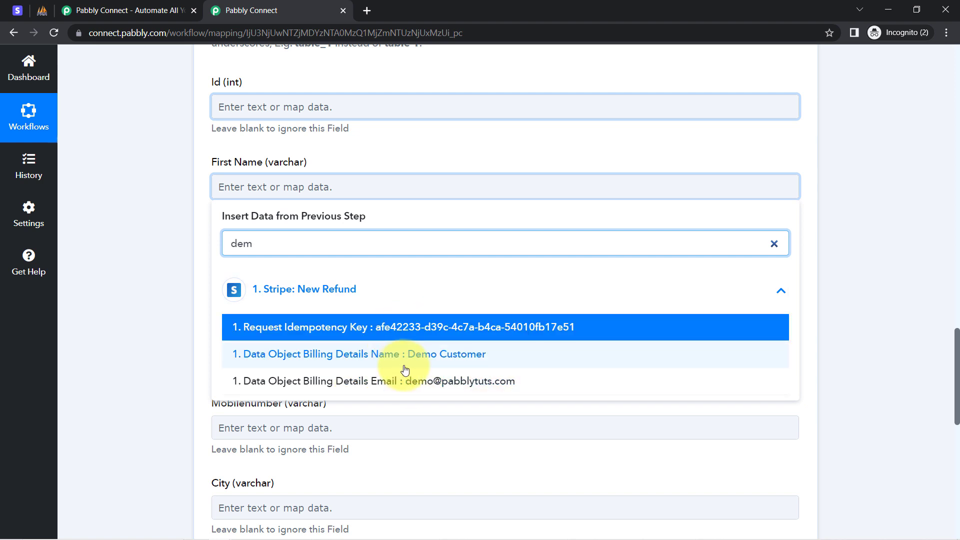
drag(223, 163, 203, 192)
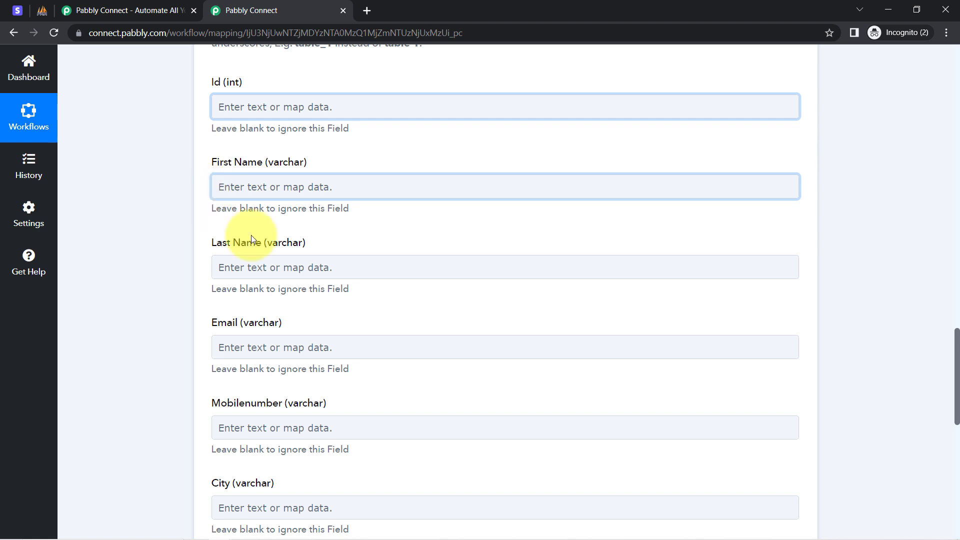
Step: Search the Stripe New Refund data for "demo" in the First Name field and review the billing name entry without mapping it
click(242, 192)
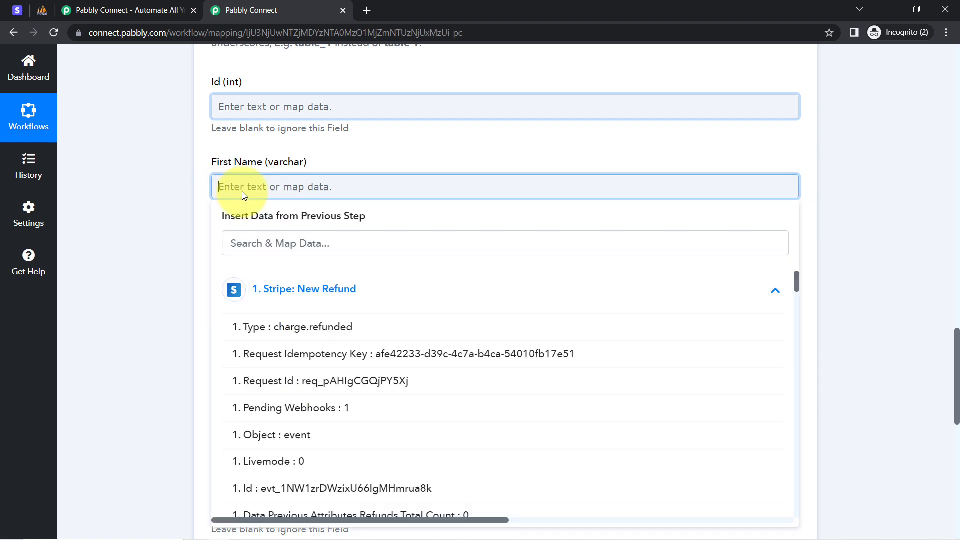
click(279, 243)
text(demo)
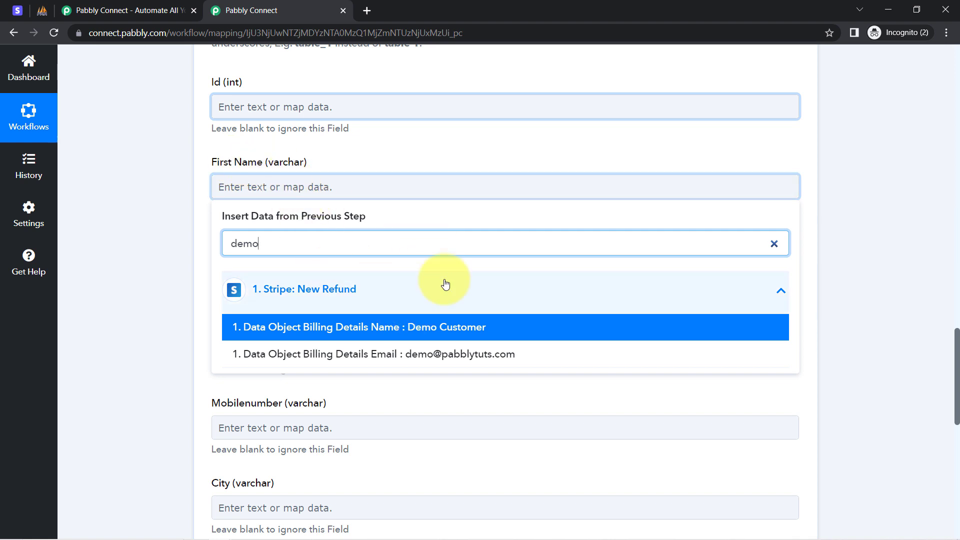
click(415, 330)
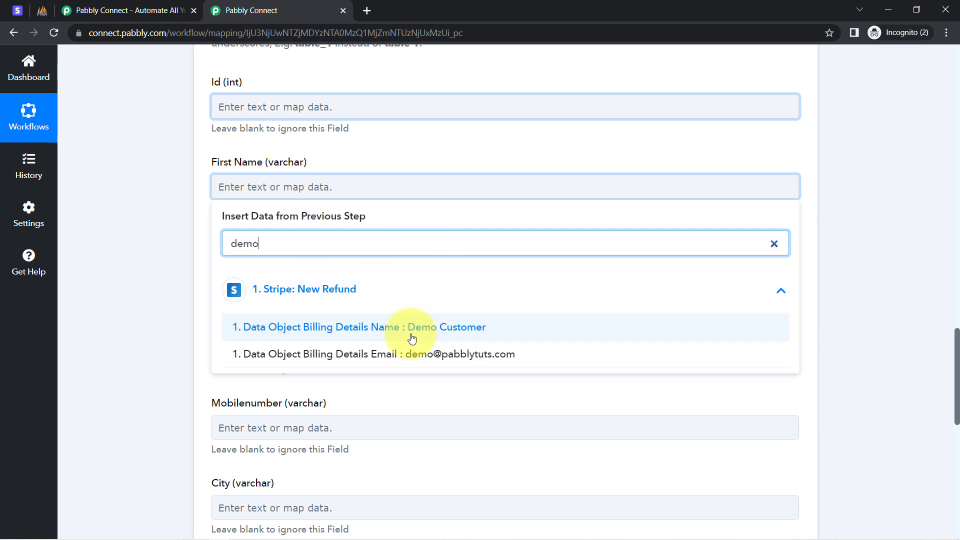
click(413, 334)
click(446, 329)
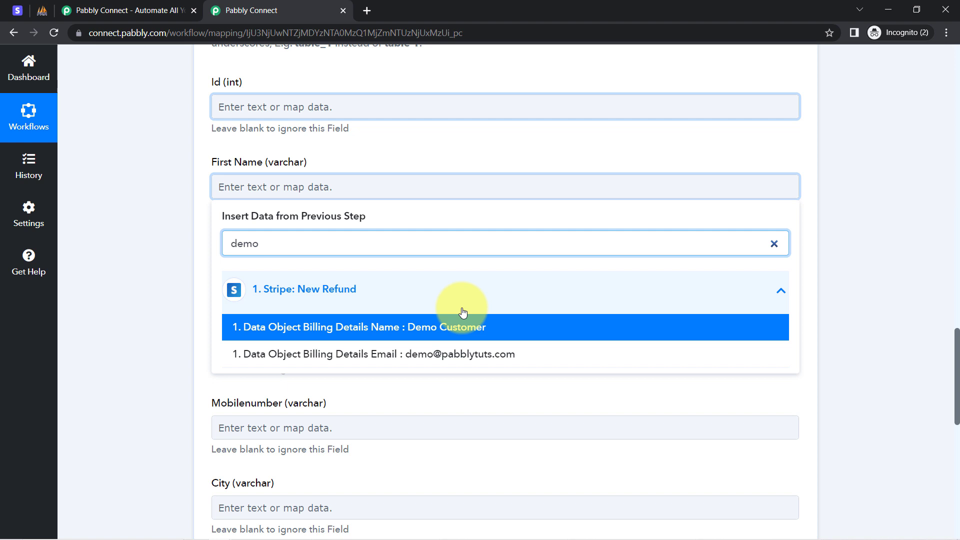
click(423, 334)
click(154, 232)
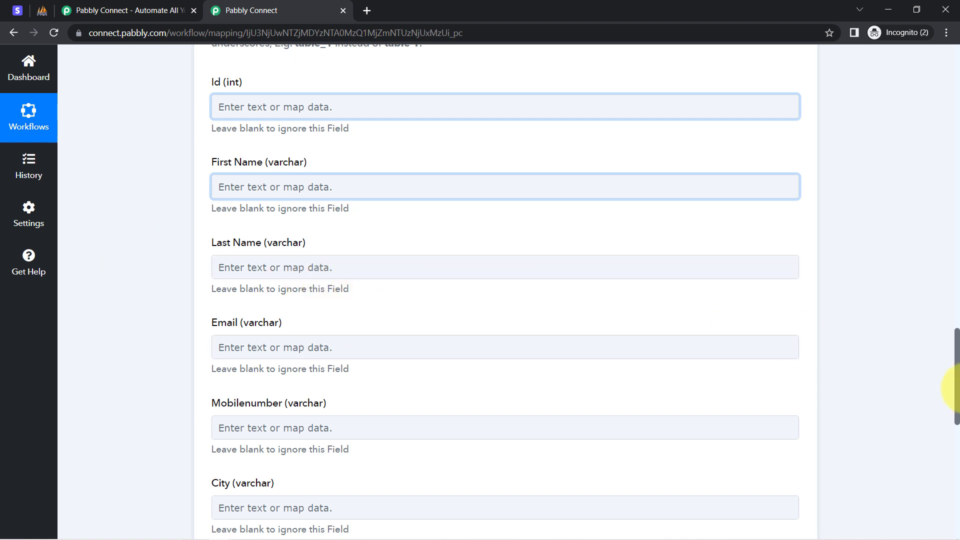
Step: Add a Text Formatter by Pabbly action before the MySQL action, set its event to Split Text, and connect it
scroll(945, 369, up, 6)
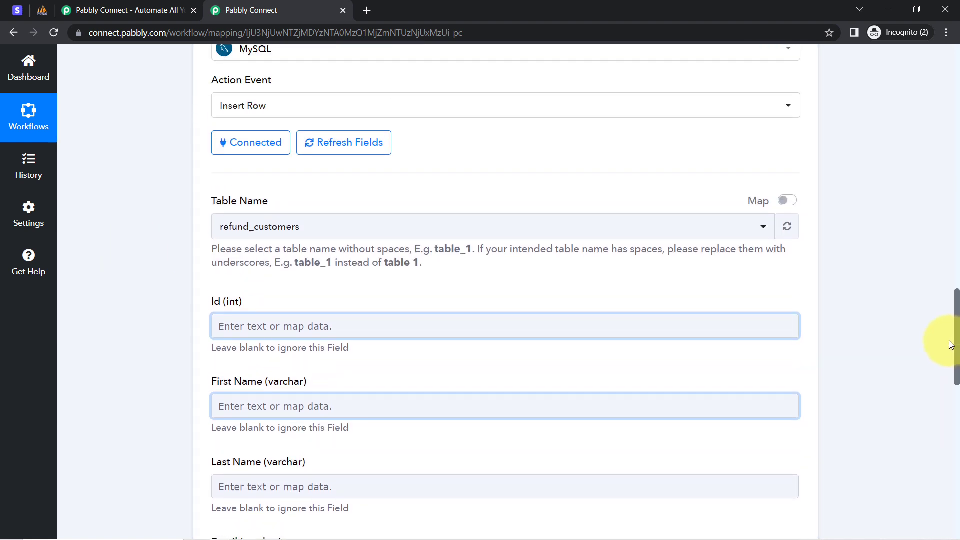
scroll(944, 324, up, 3)
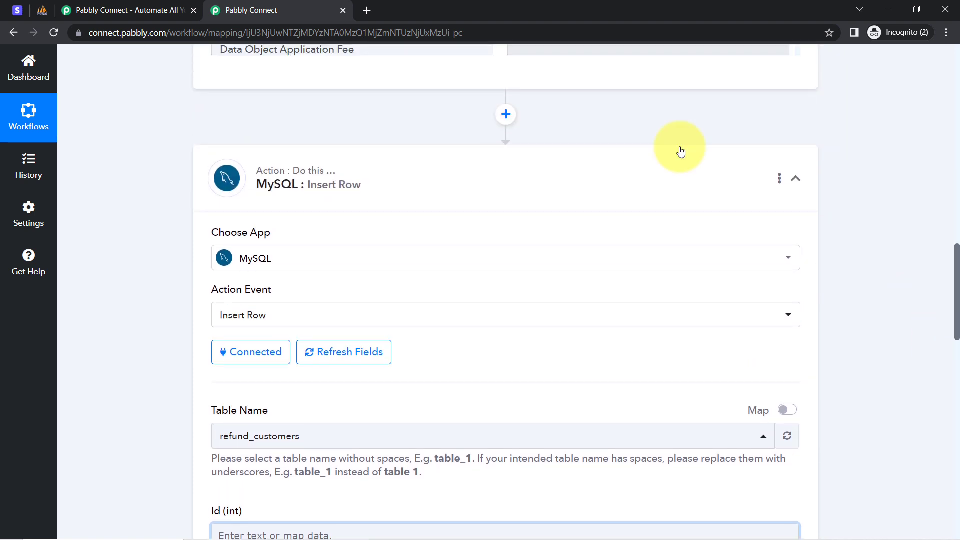
click(508, 114)
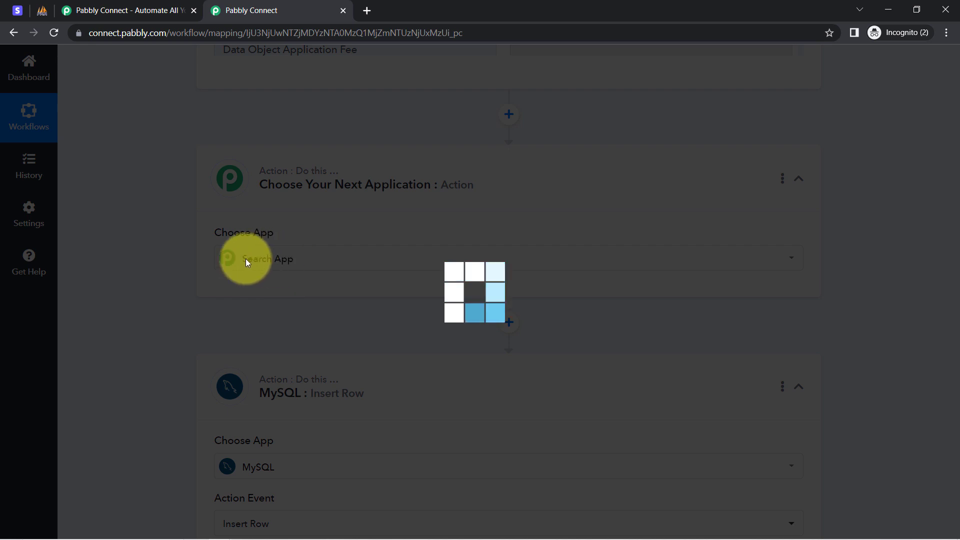
text(te)
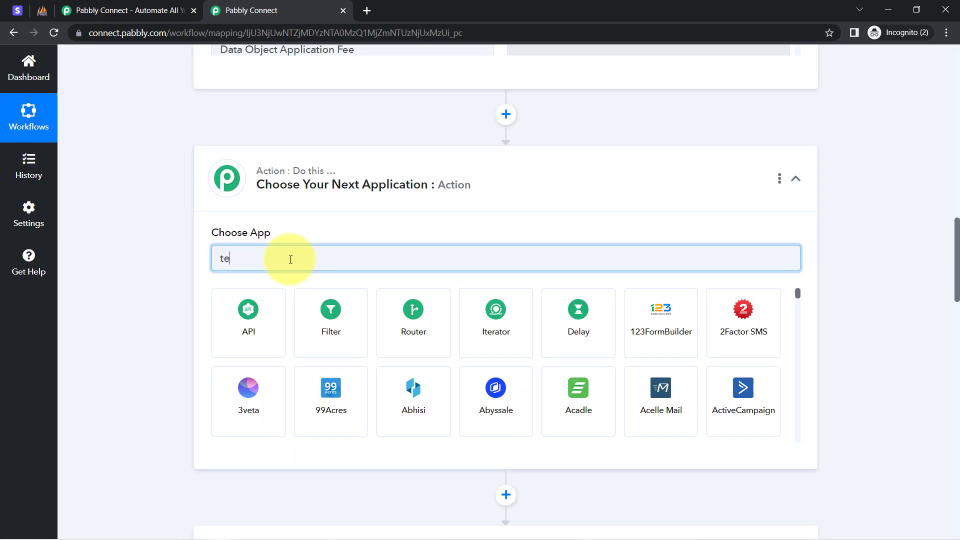
text(xt)
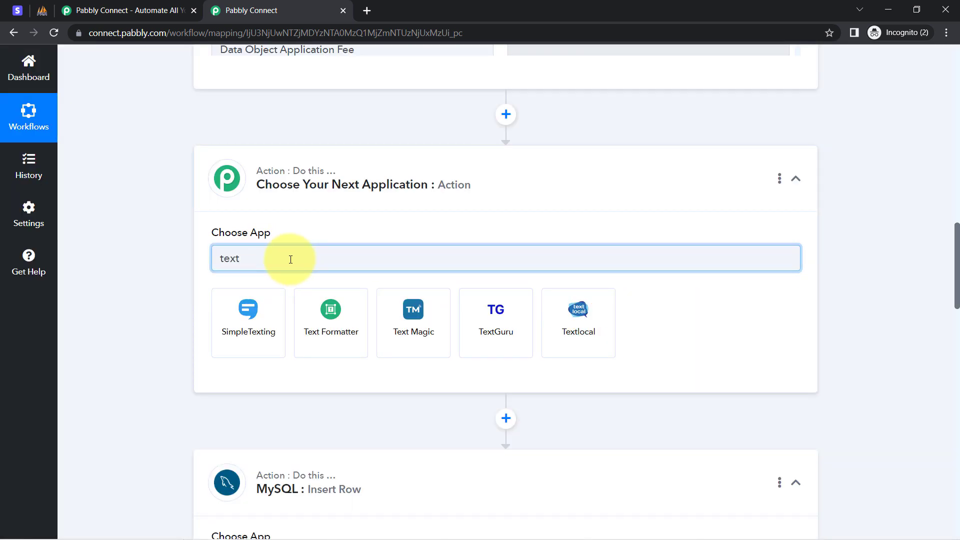
click(314, 304)
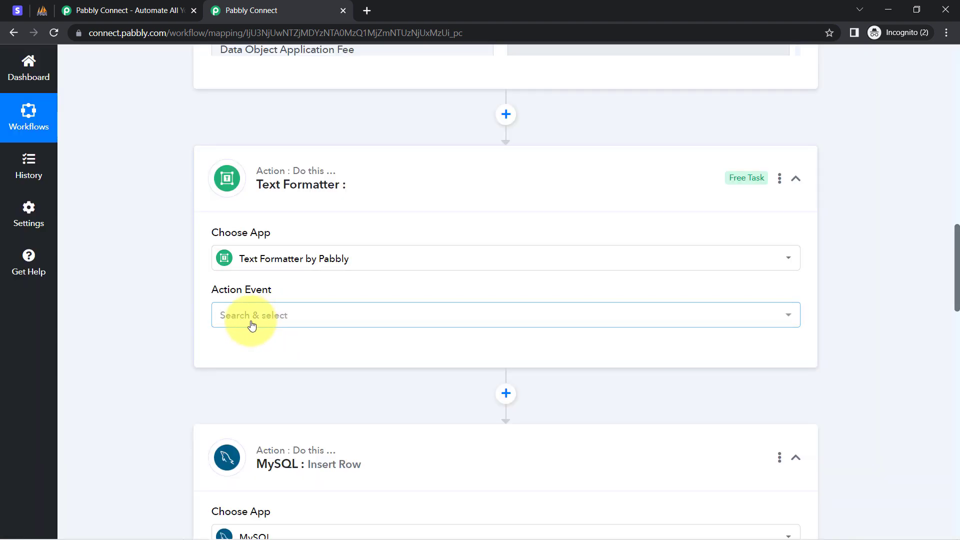
click(252, 324)
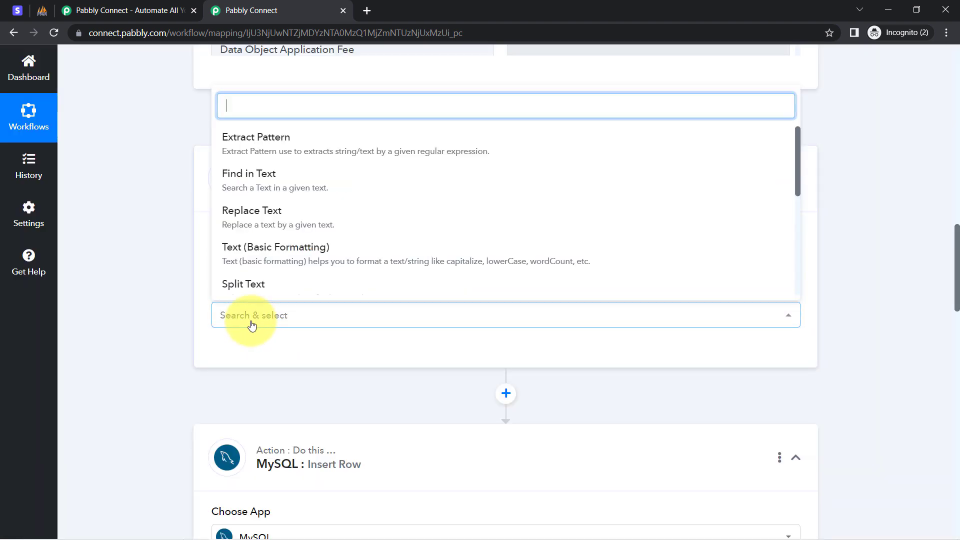
click(264, 292)
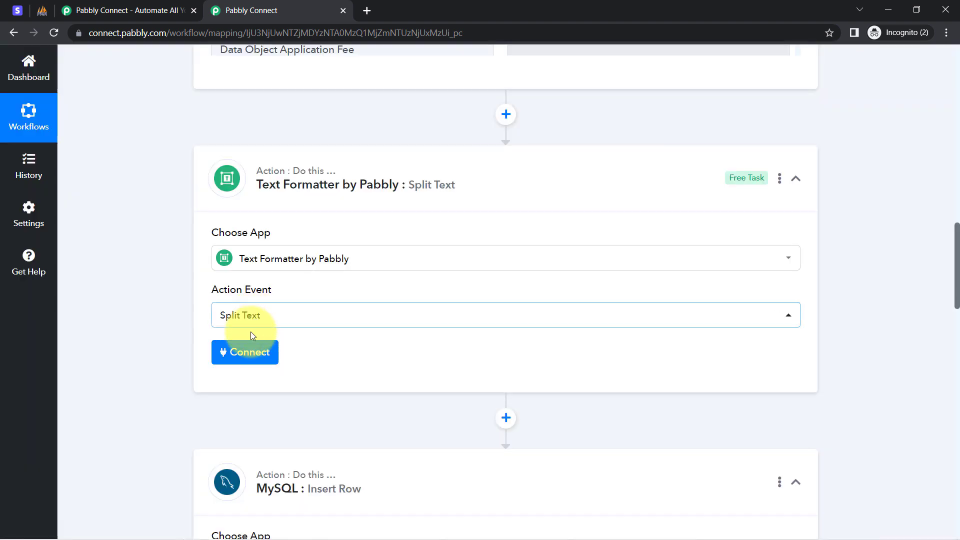
click(247, 353)
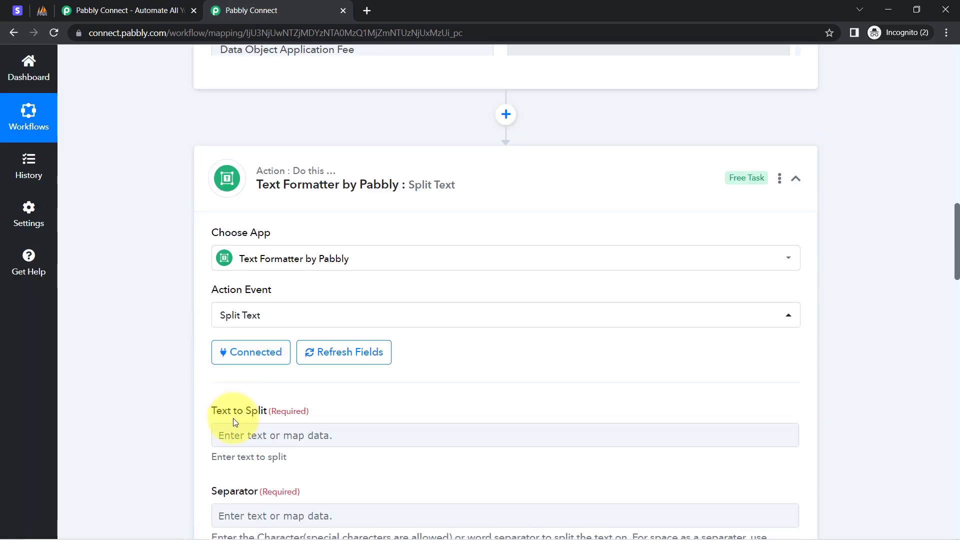
Step: Map the Text to Split field to Stripe's Data Object Billing Details Name, searching the data for "demo"
scroll(958, 275, down, 5)
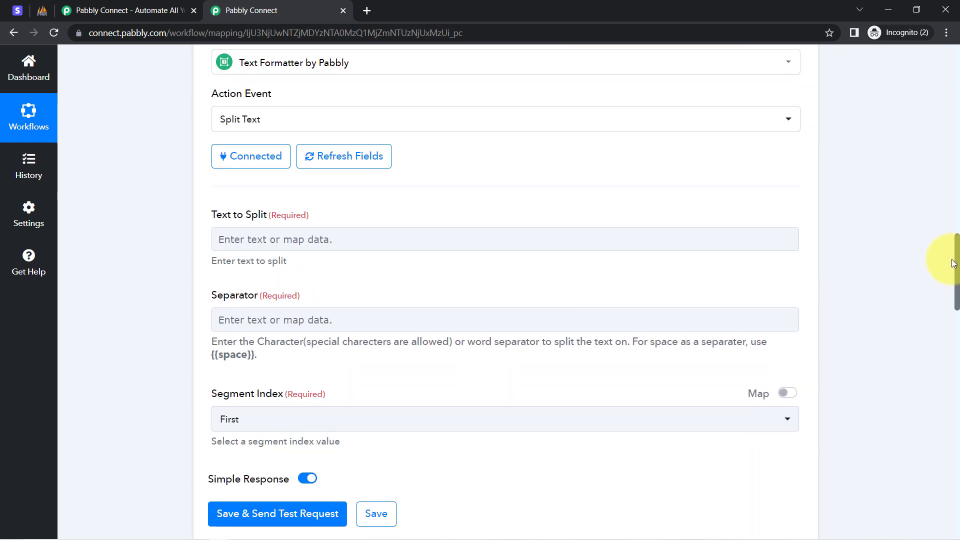
click(285, 178)
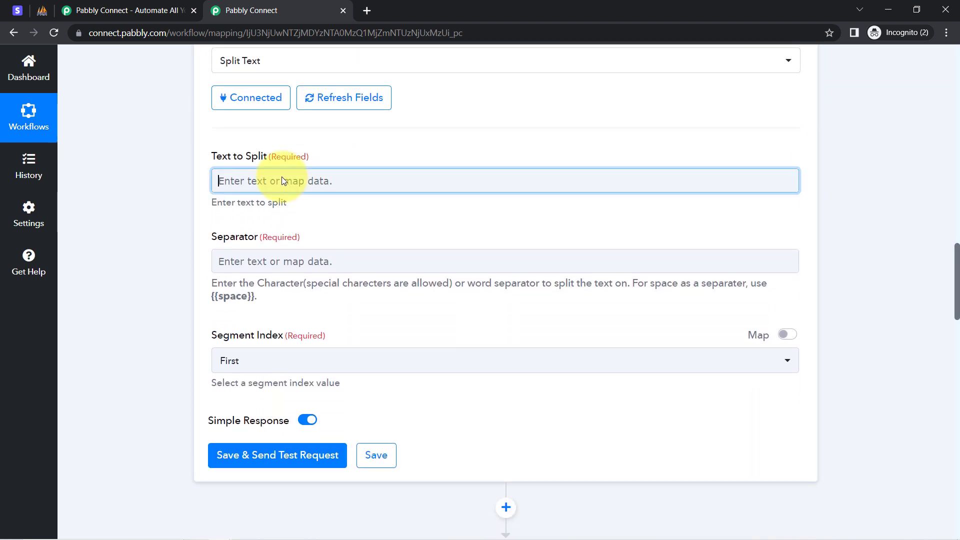
text(demo)
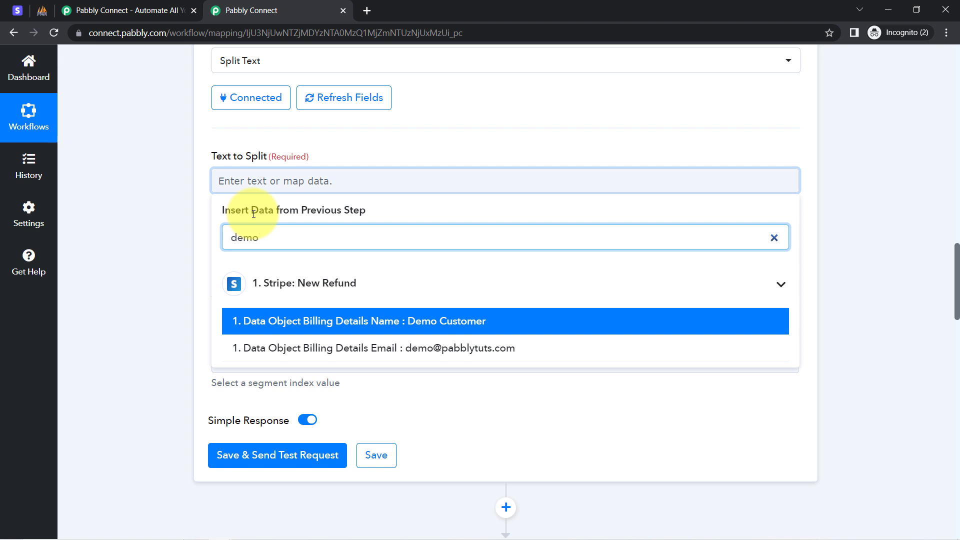
click(279, 326)
click(183, 237)
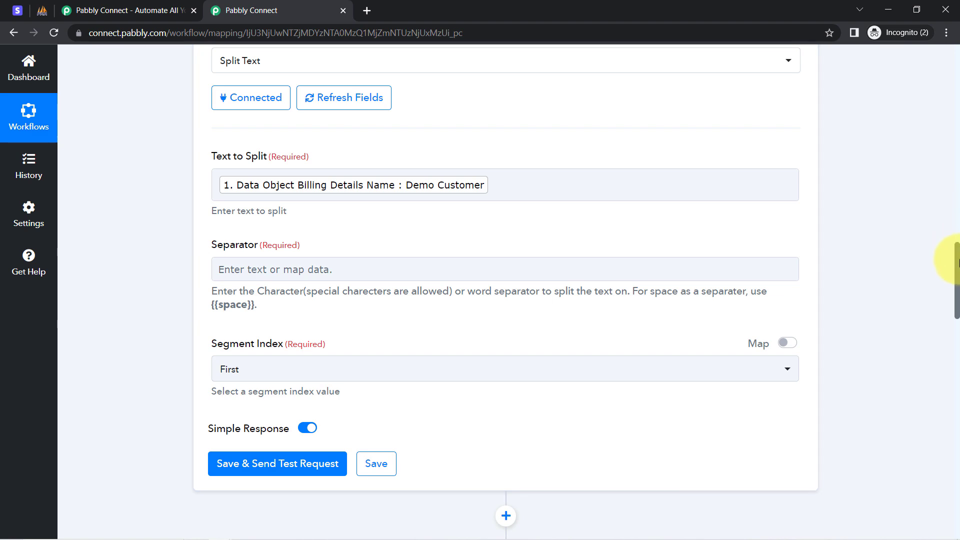
Step: Set the Split Text separator to {{space}}, copying it from the hint below the field
mouse_move(957, 261)
mouse_down()
mouse_move(957, 355)
mouse_move(954, 265)
mouse_up()
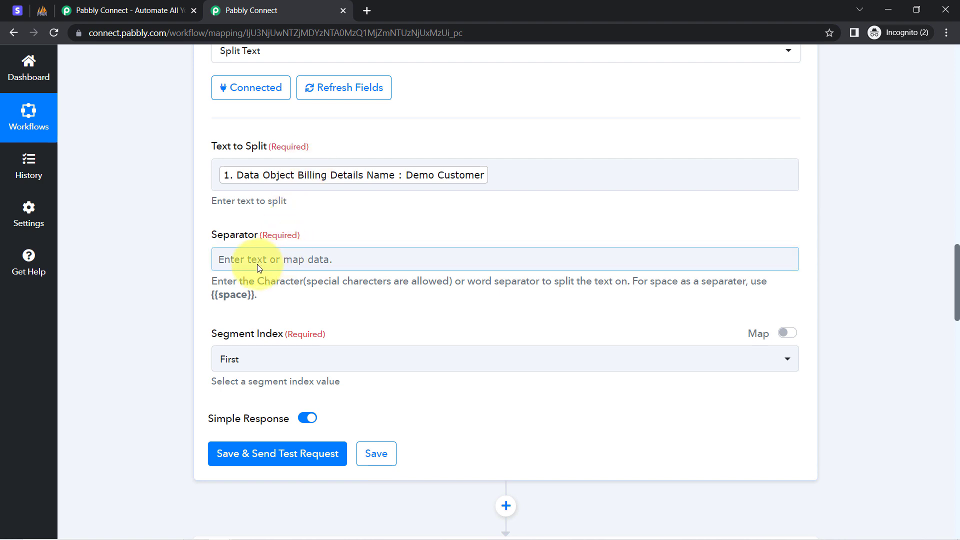
drag(210, 299, 252, 297)
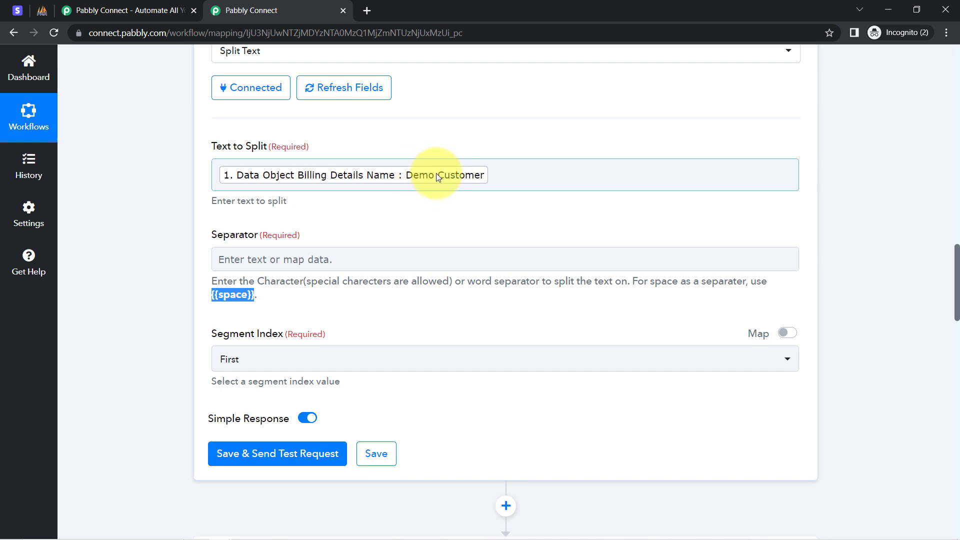
click(222, 261)
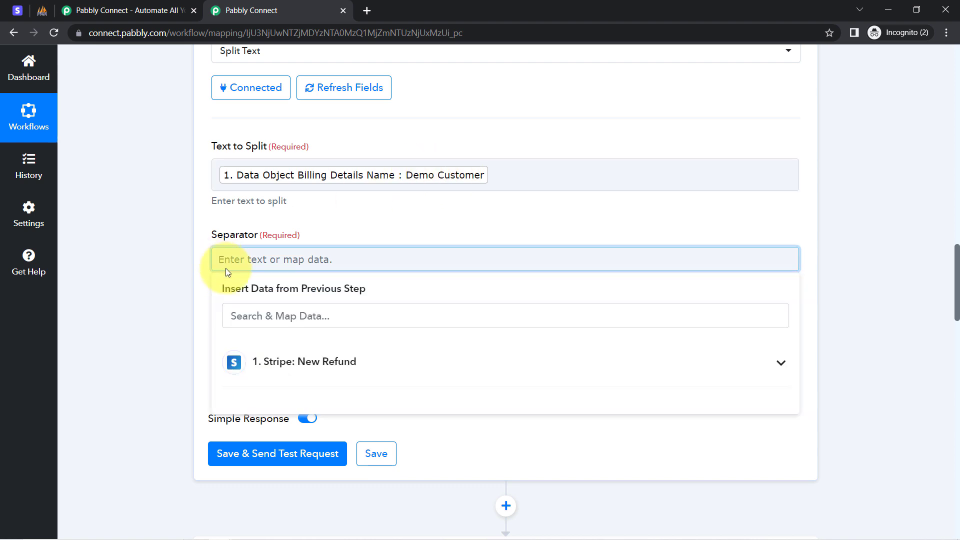
text({{space}})
drag(218, 295, 236, 294)
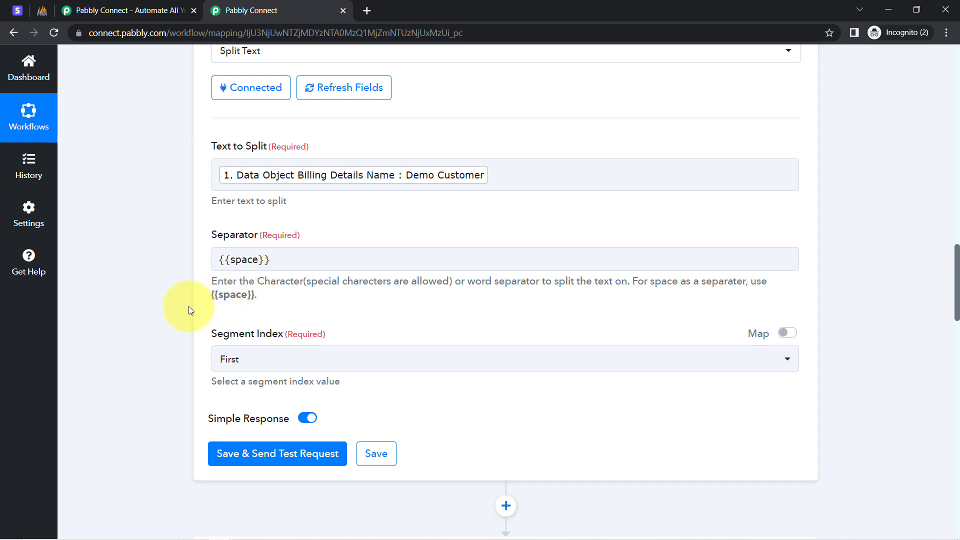
Step: Set the Segment Index to All, then save the Split Text action and send a test request
drag(269, 335, 271, 335)
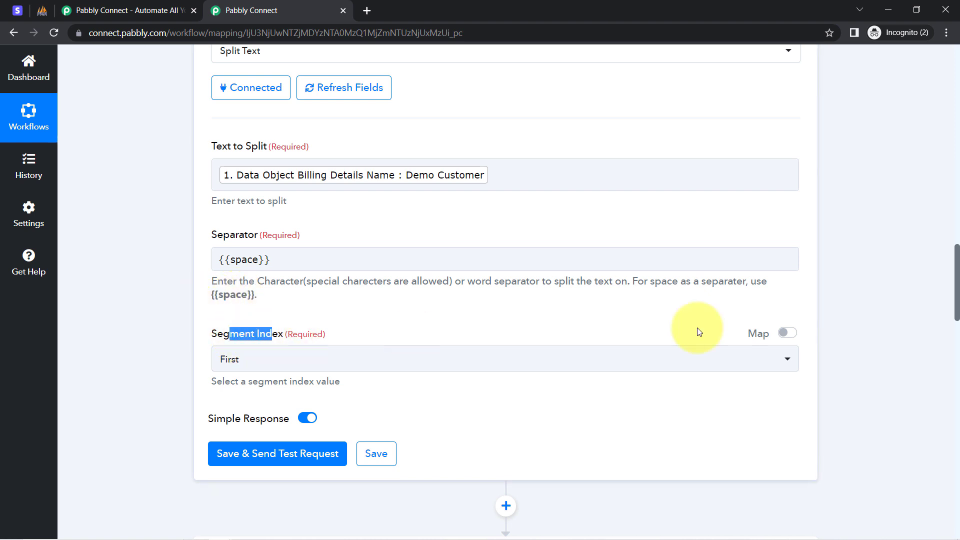
drag(955, 295, 956, 304)
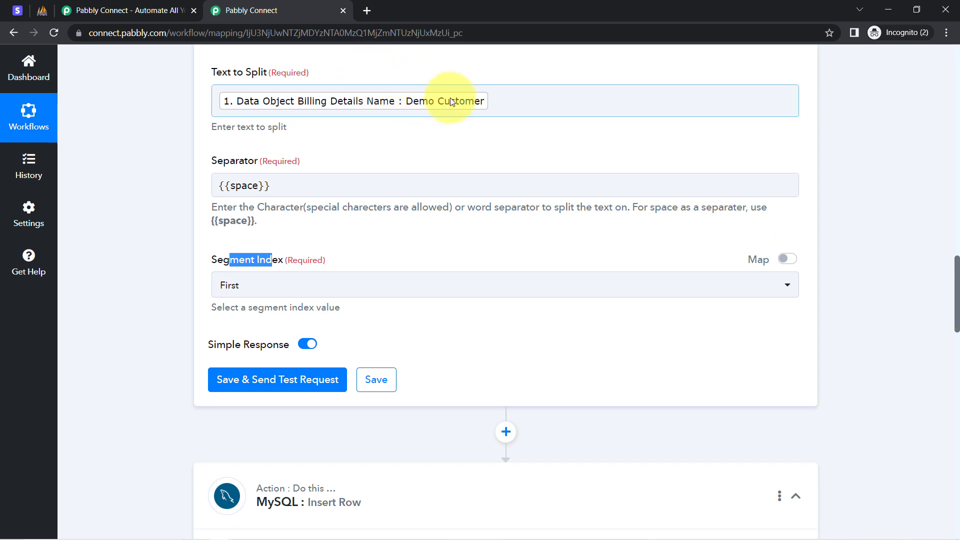
click(230, 290)
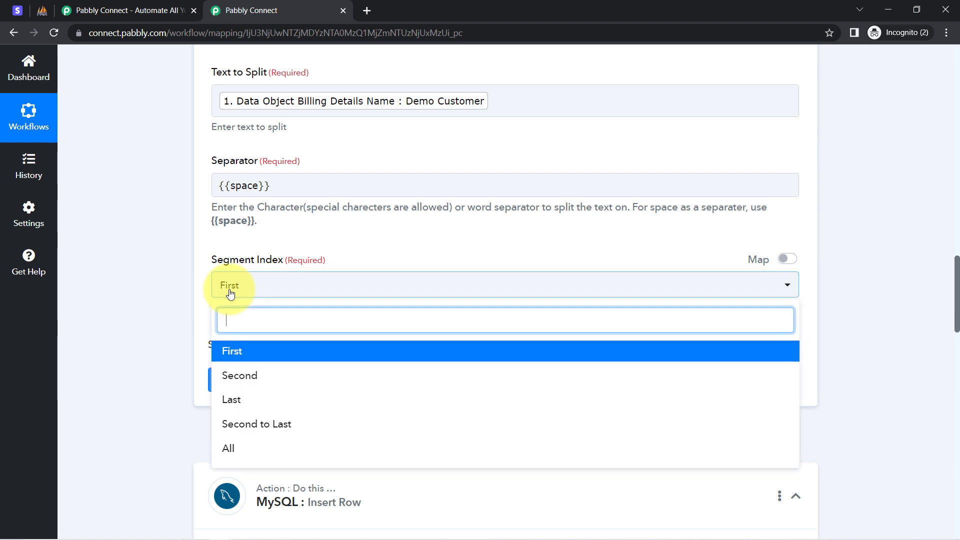
click(230, 460)
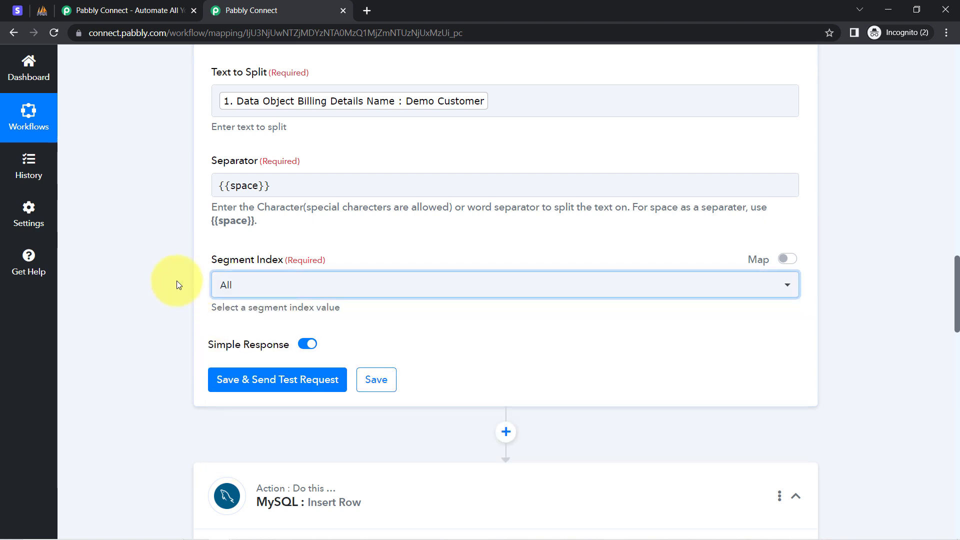
click(224, 379)
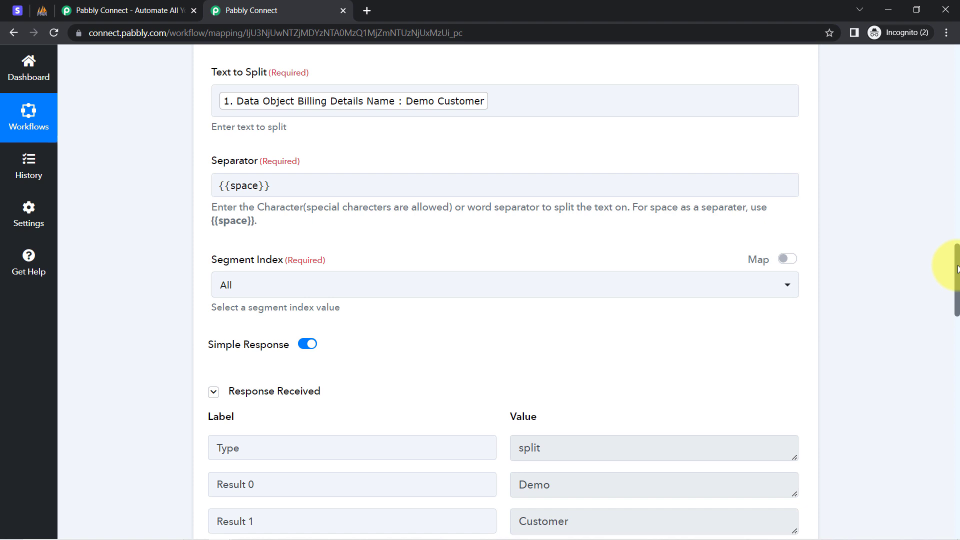
Step: Review the split response and the data offered for First Name, then refresh the MySQL Insert Row action's fields
scroll(959, 270, down, 5)
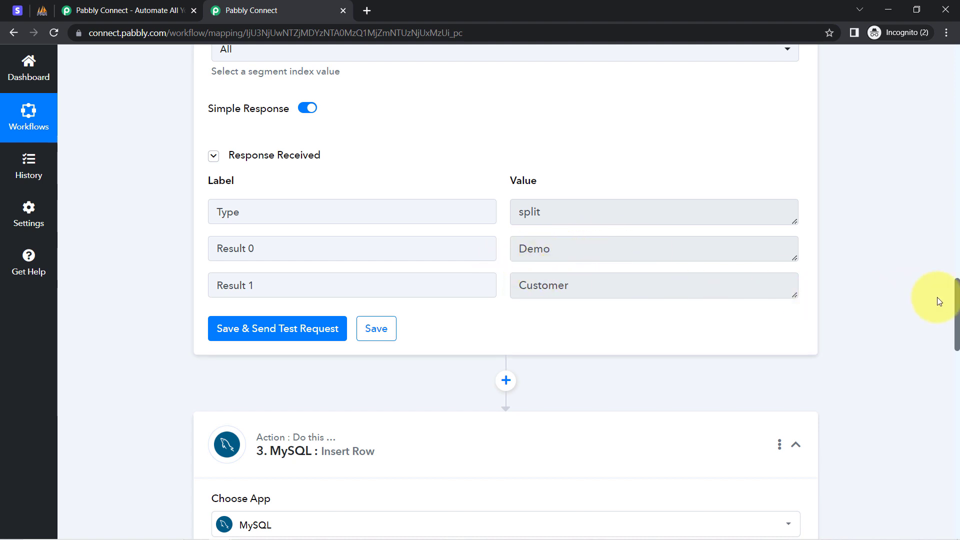
drag(958, 298, 935, 402)
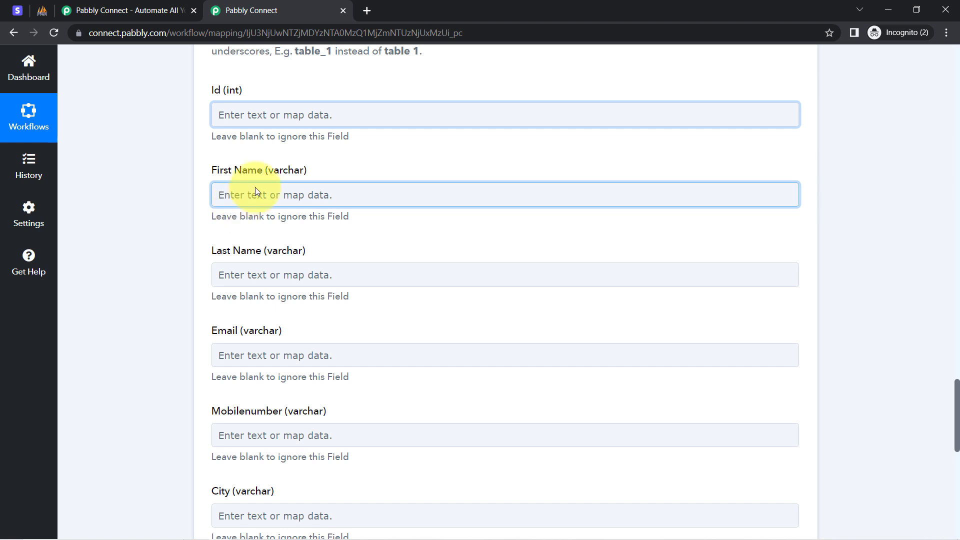
click(253, 193)
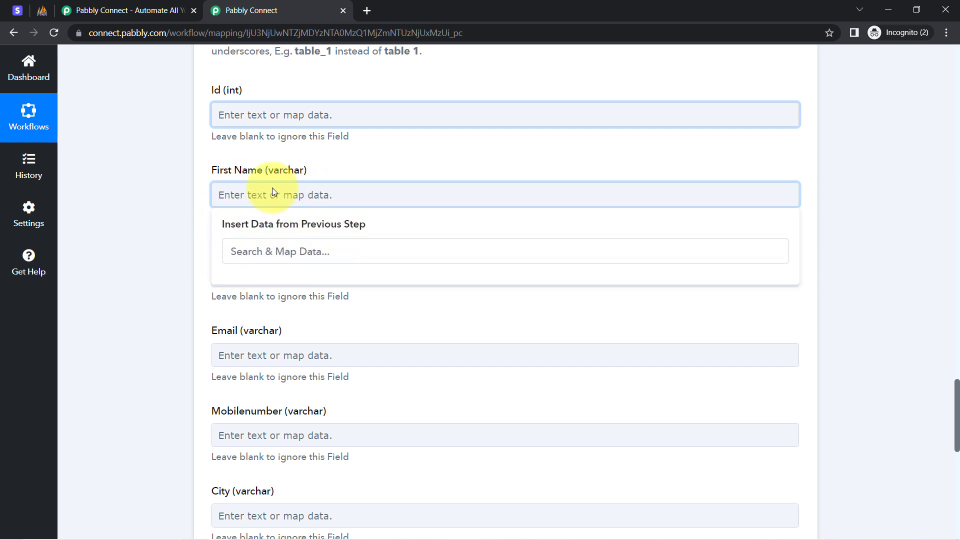
click(139, 212)
scroll(144, 210, down, 8)
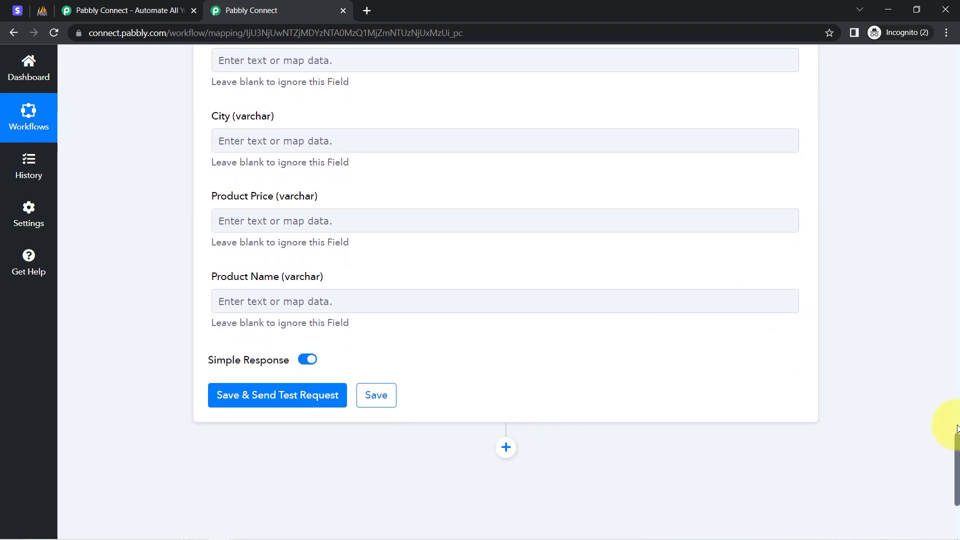
drag(958, 456, 935, 355)
click(320, 256)
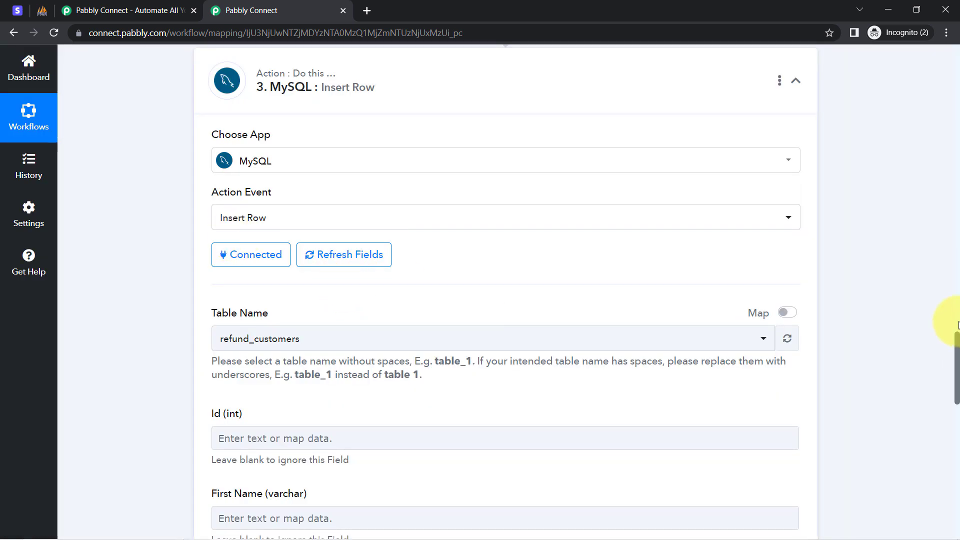
Step: Map the MySQL action's First Name field to Result 0 of the Text Formatter Split Text step
drag(957, 348, 956, 405)
click(225, 143)
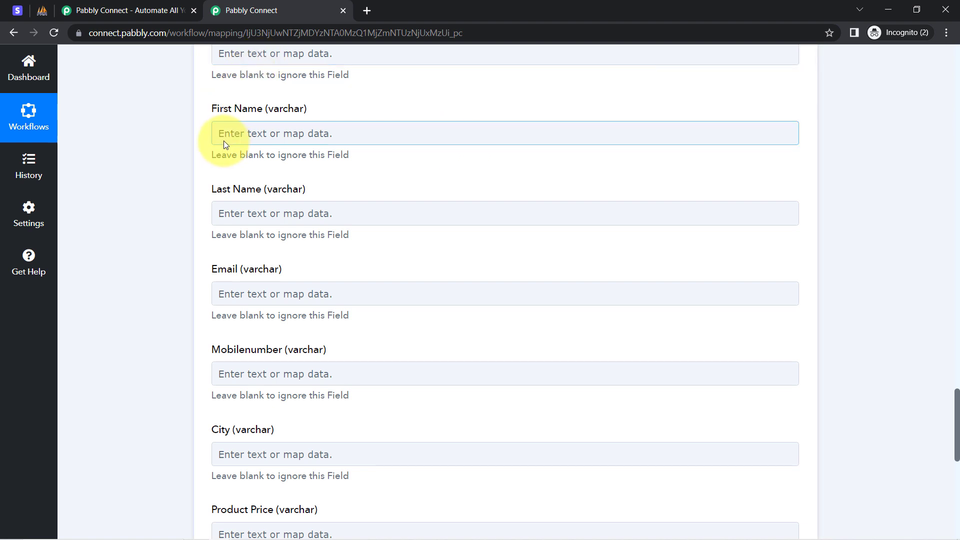
click(225, 144)
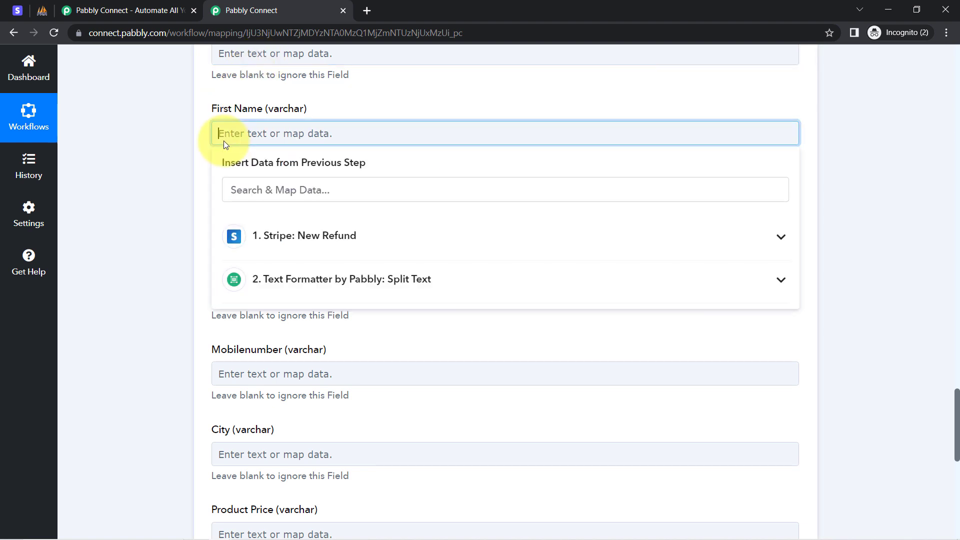
click(339, 286)
click(290, 343)
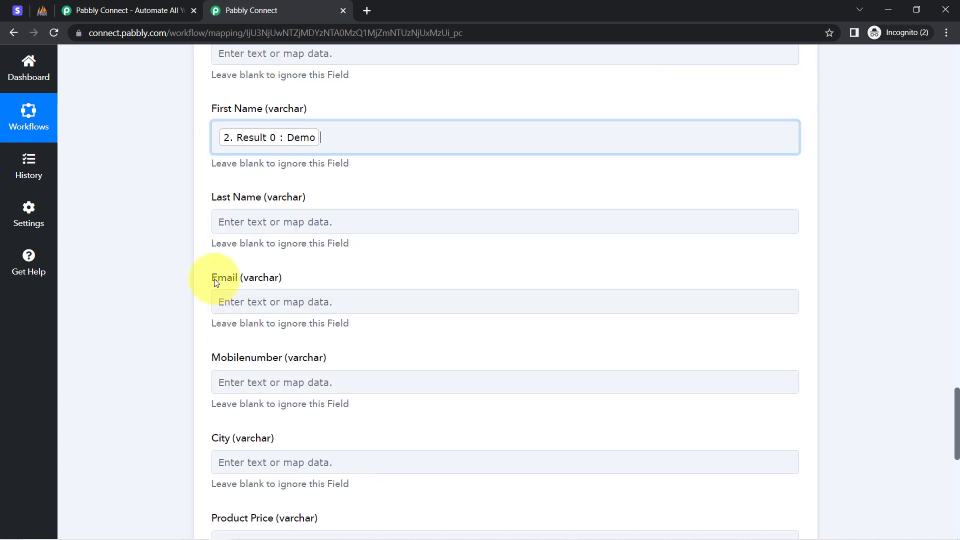
Step: Map the MySQL action's Last Name field to Result 1 of the Text Formatter Split Text step
click(149, 199)
click(240, 221)
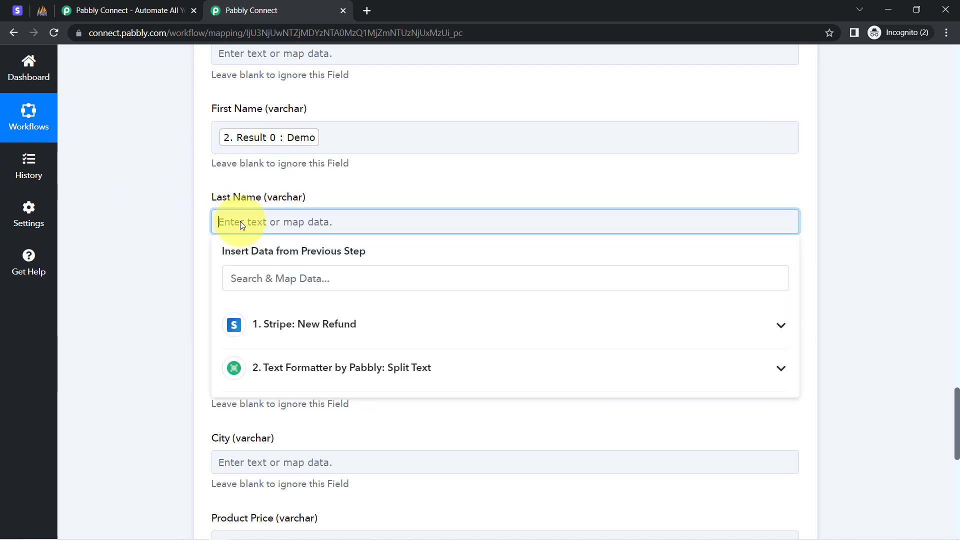
click(253, 367)
click(248, 456)
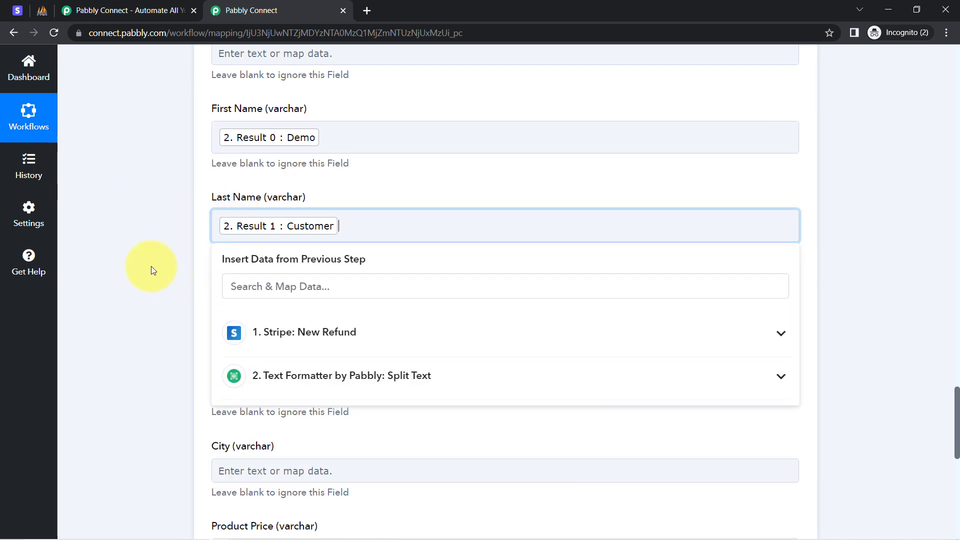
click(152, 270)
Step: Map the MySQL action's Email field to Data Object Billing Details Email from the Stripe New Refund step
scroll(957, 407, down, 3)
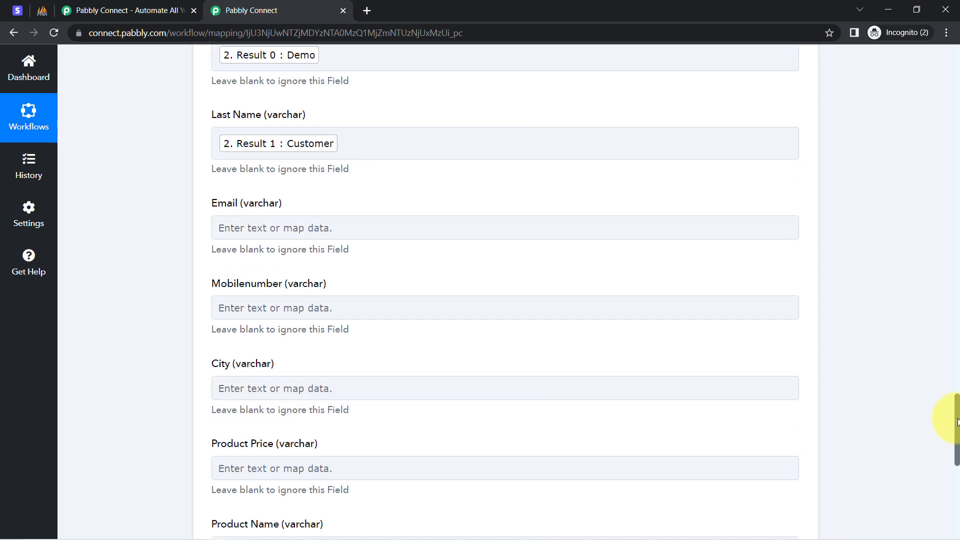
click(259, 185)
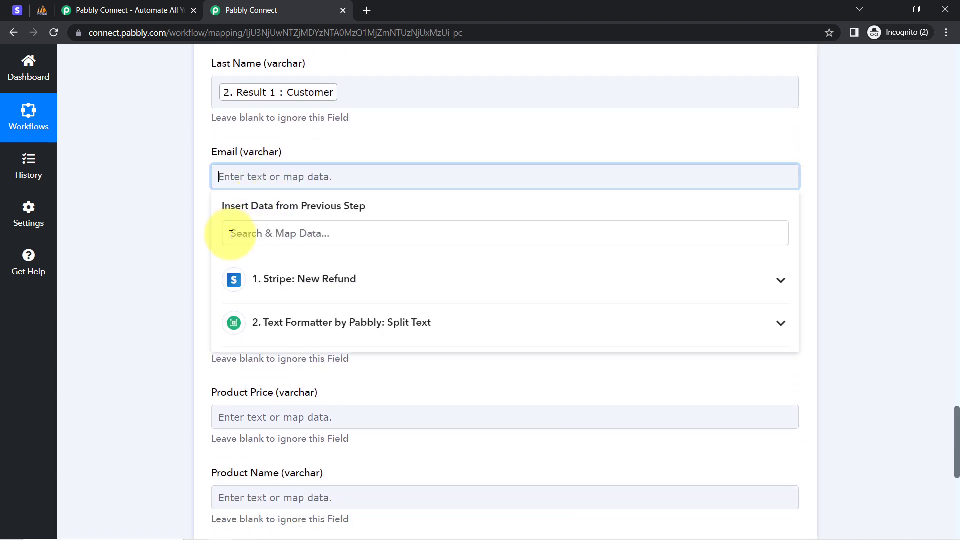
click(231, 235)
text(@)
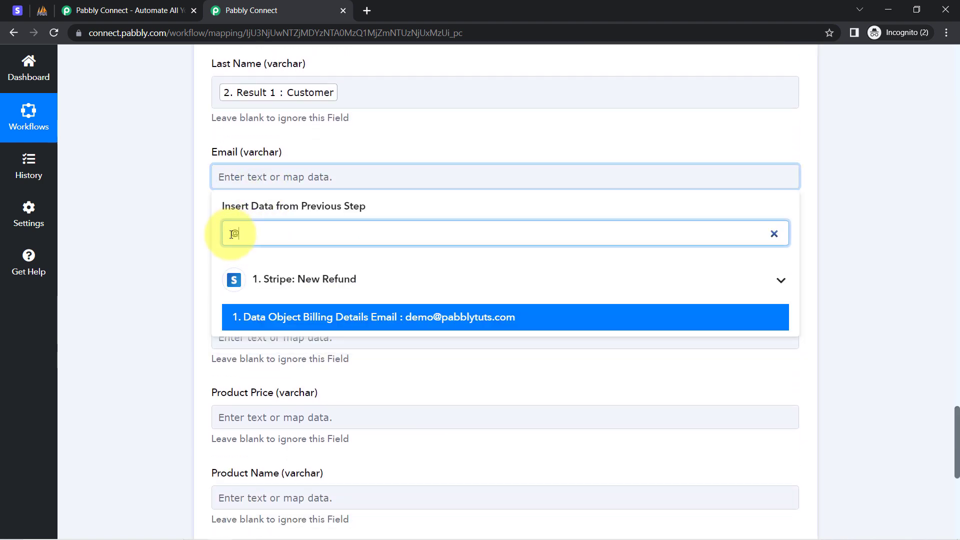
click(295, 317)
click(143, 221)
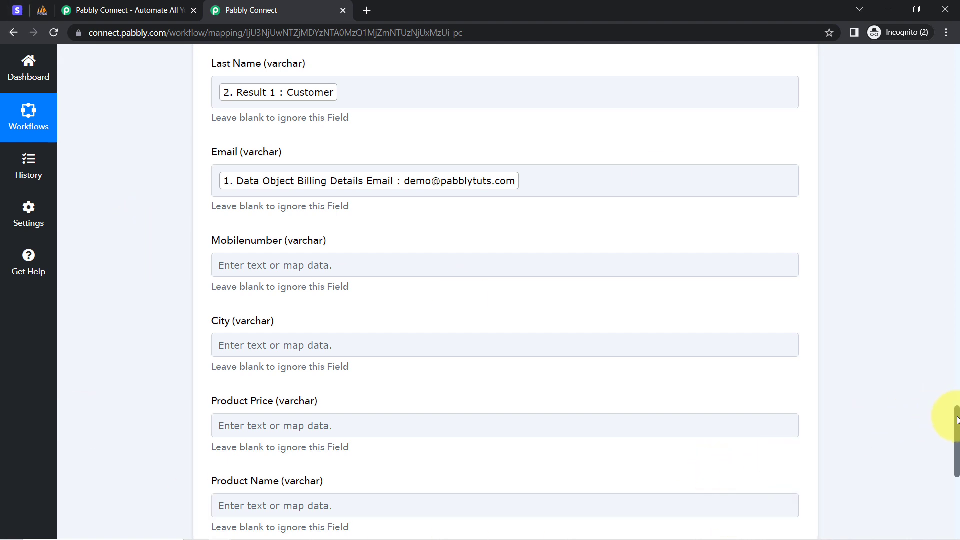
Step: Map the MySQL action's City field to Data Object Billing Details Address City from the Stripe New Refund step
scroll(957, 420, down, 3)
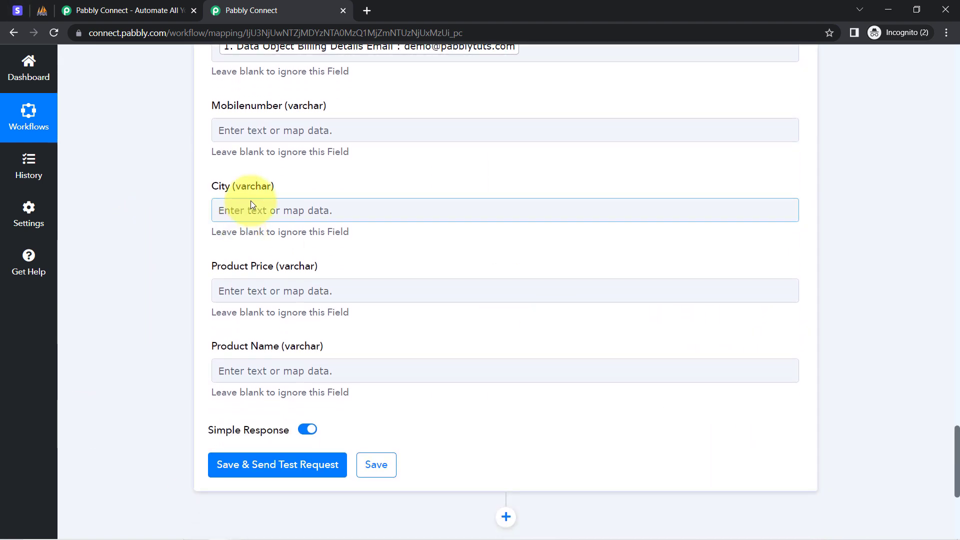
click(246, 210)
click(250, 270)
text(b)
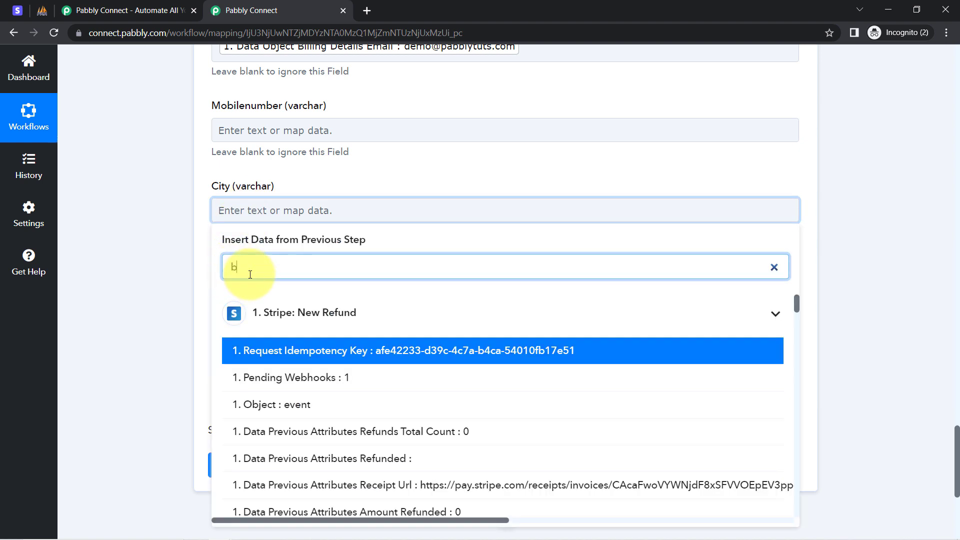
text(hop)
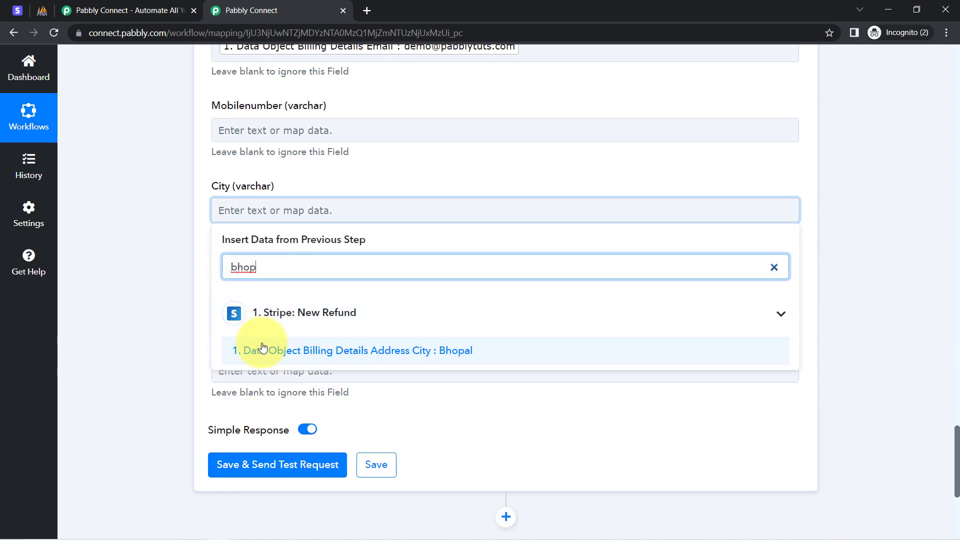
click(261, 352)
click(180, 268)
click(515, 209)
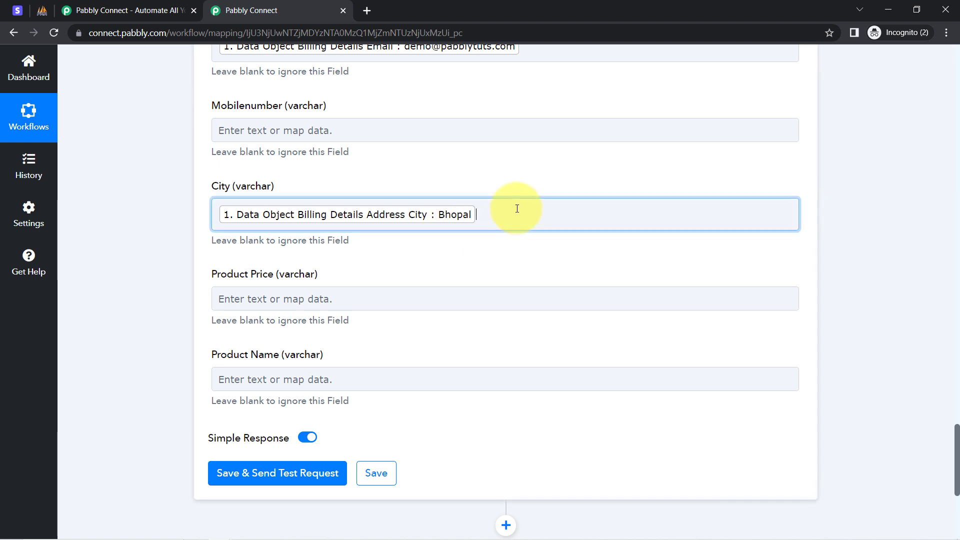
text(dfvdfvv)
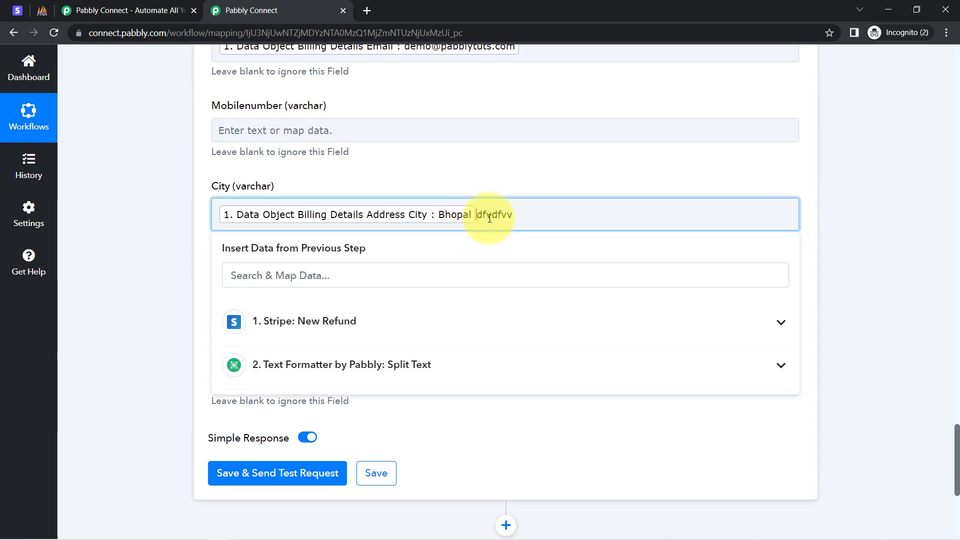
double_click(490, 219)
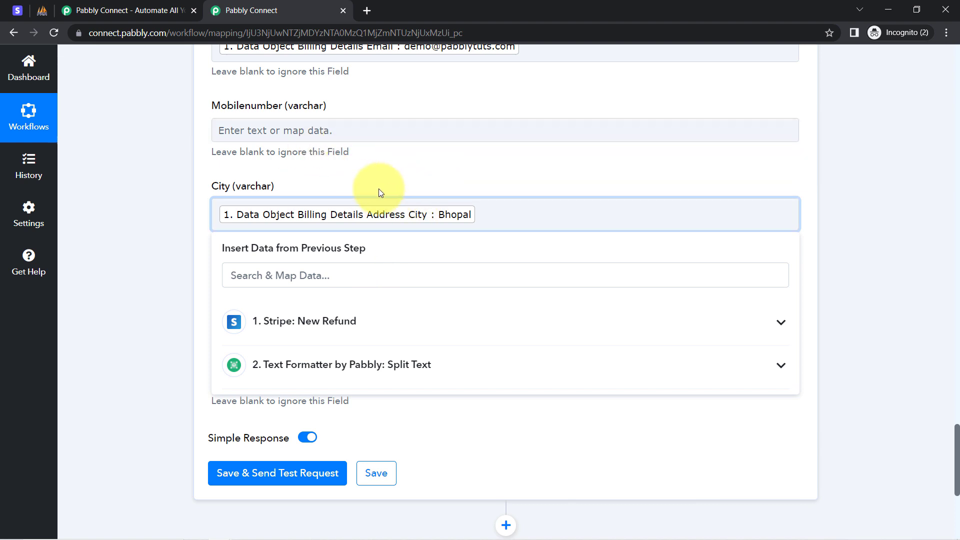
click(141, 289)
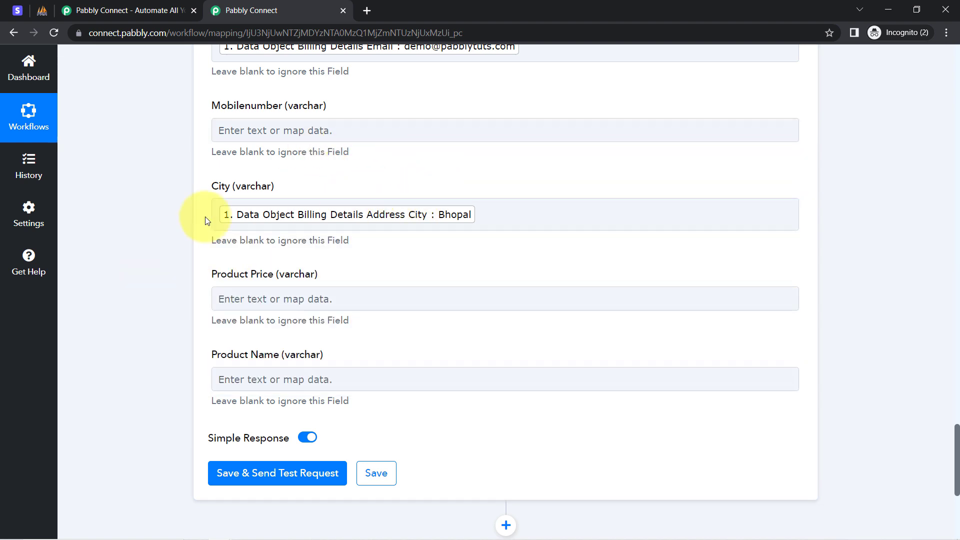
click(241, 214)
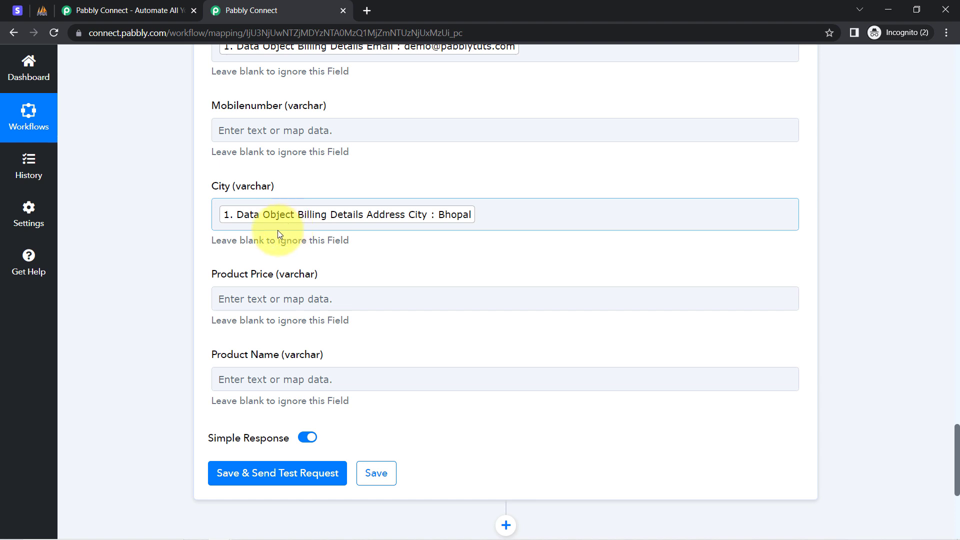
click(197, 290)
Step: Search the previous-step data for 499 from the Product Price field to check the refund amount's format, leaving the field unmapped
click(260, 296)
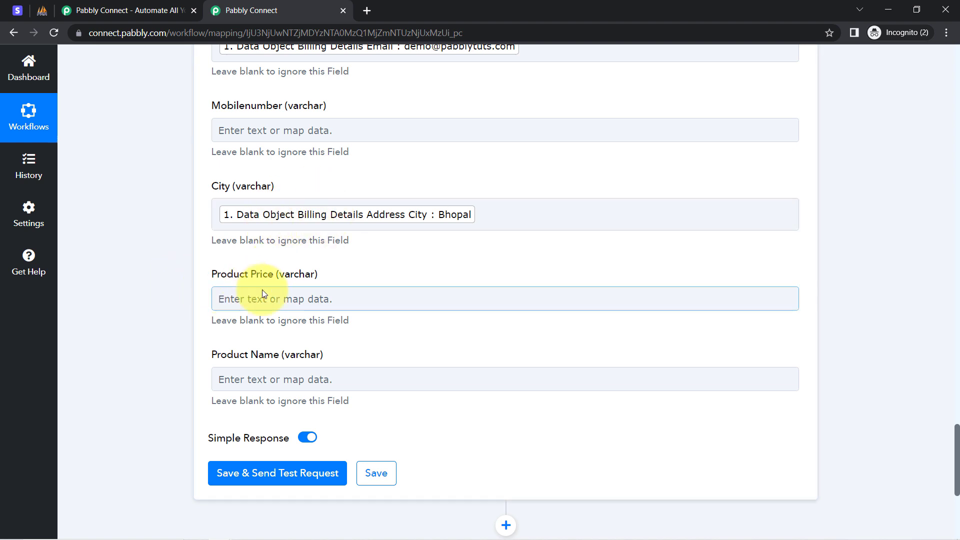
click(242, 354)
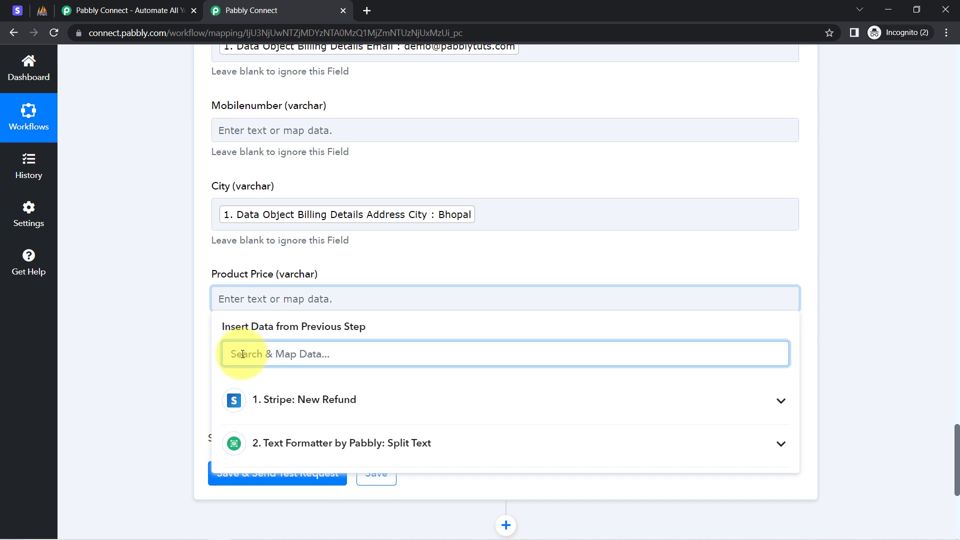
text(499)
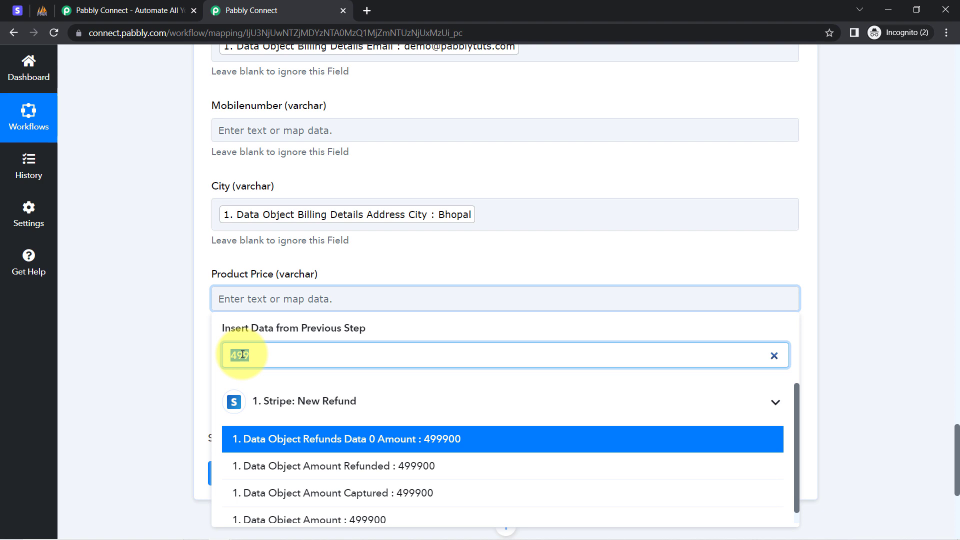
key(BackSpace)
click(179, 343)
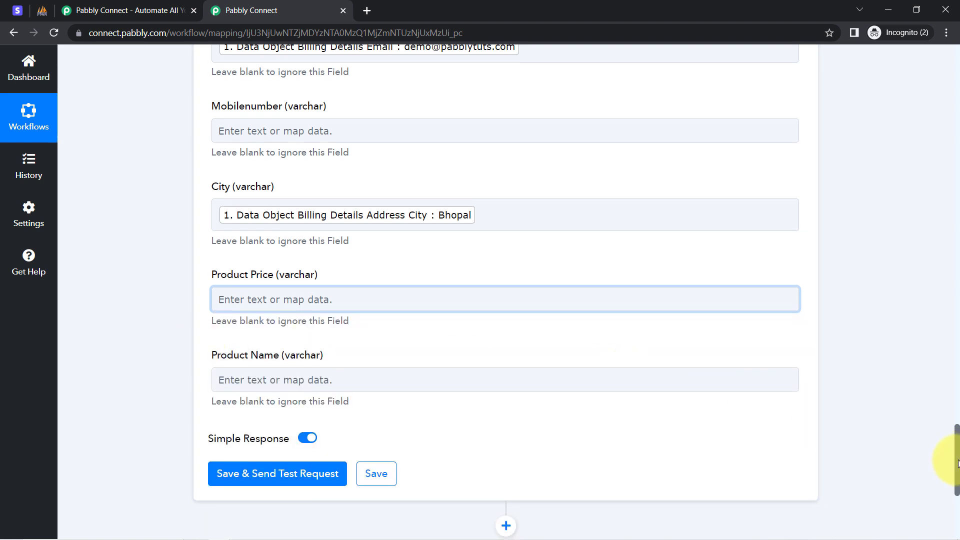
Step: Insert a Number Formatter by Pabbly action between the Stripe trigger and the Text Formatter Split Text step
drag(956, 459, 923, 236)
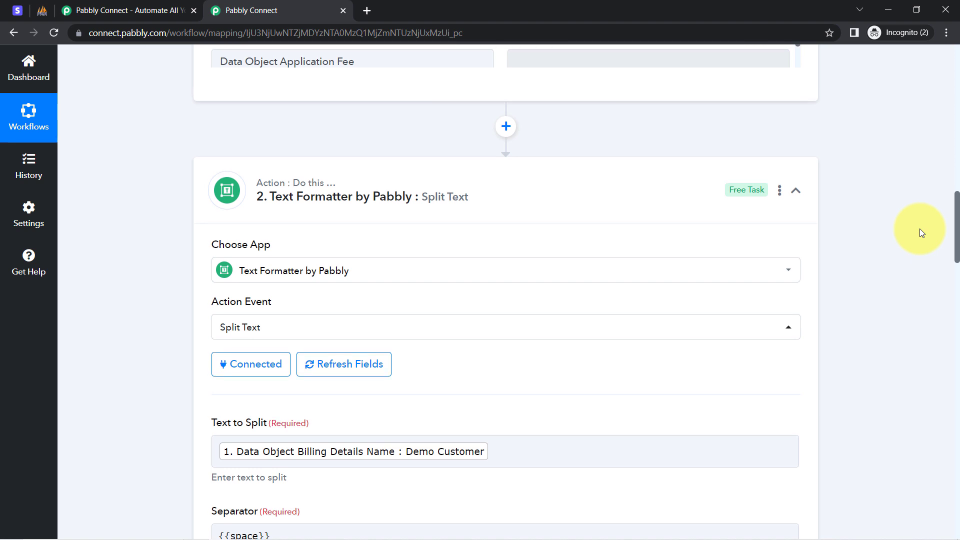
click(504, 126)
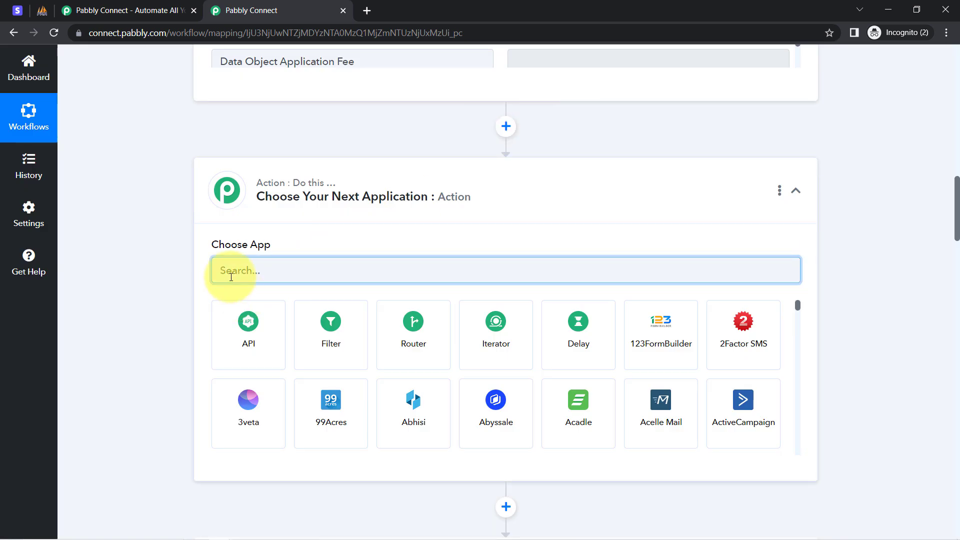
text(number)
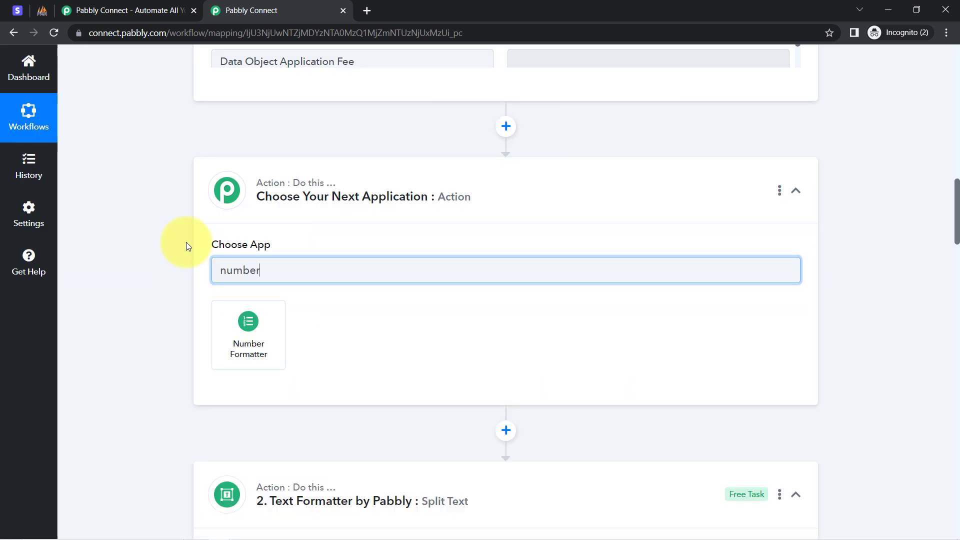
click(231, 330)
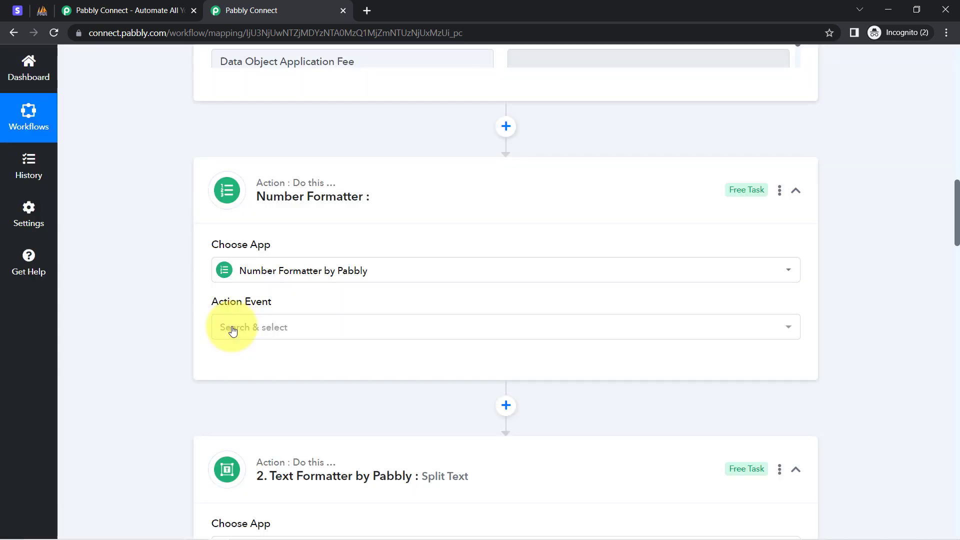
Step: Set the Number Formatter's action event to Perform Math Operation and connect it
click(233, 331)
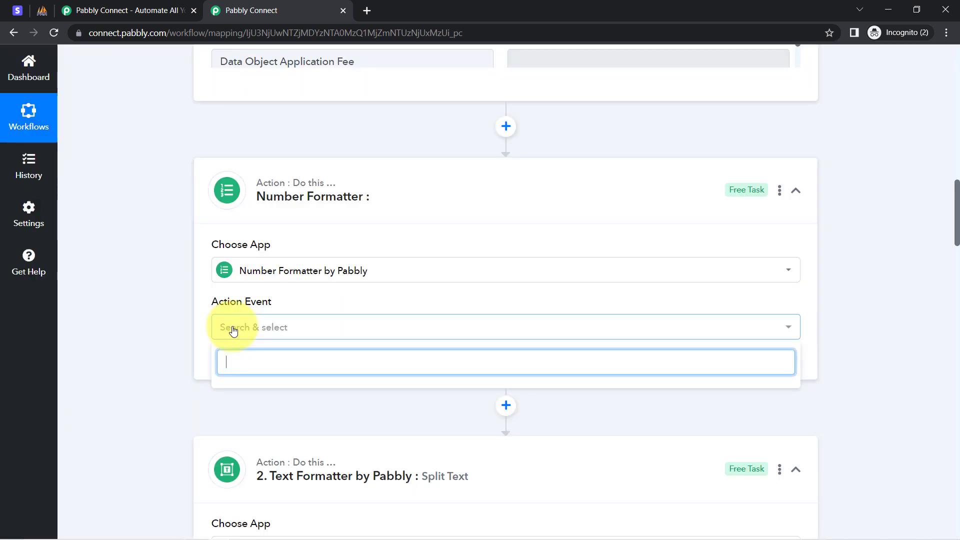
click(161, 307)
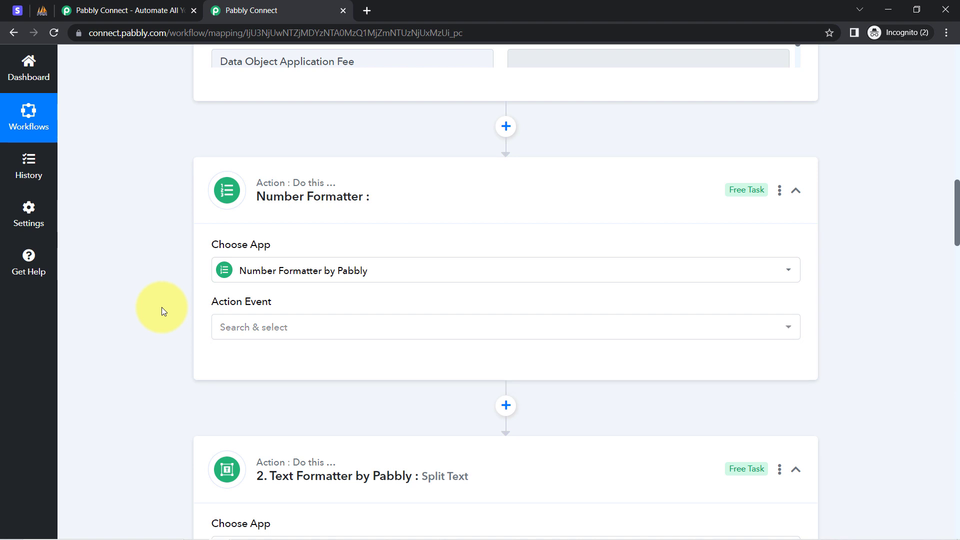
mouse_move(215, 305)
click(247, 326)
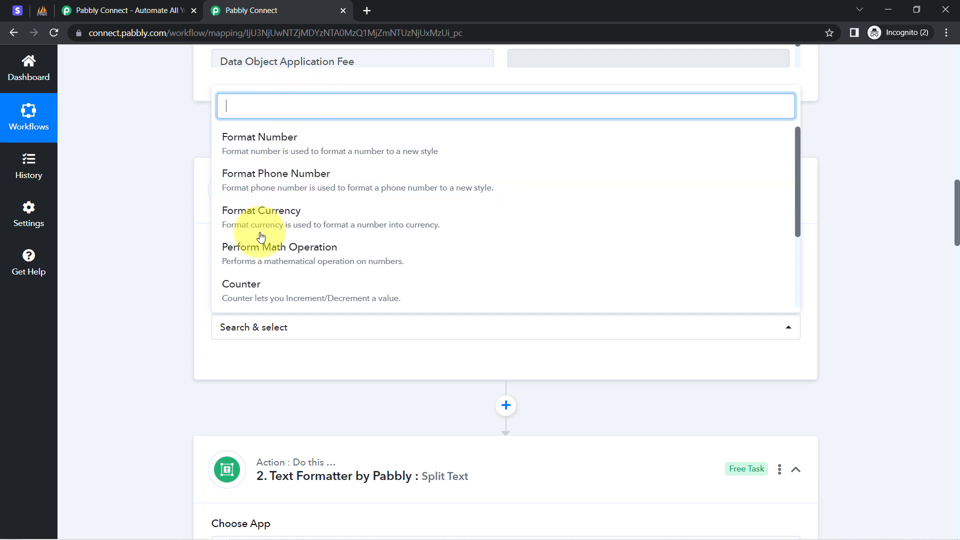
click(310, 258)
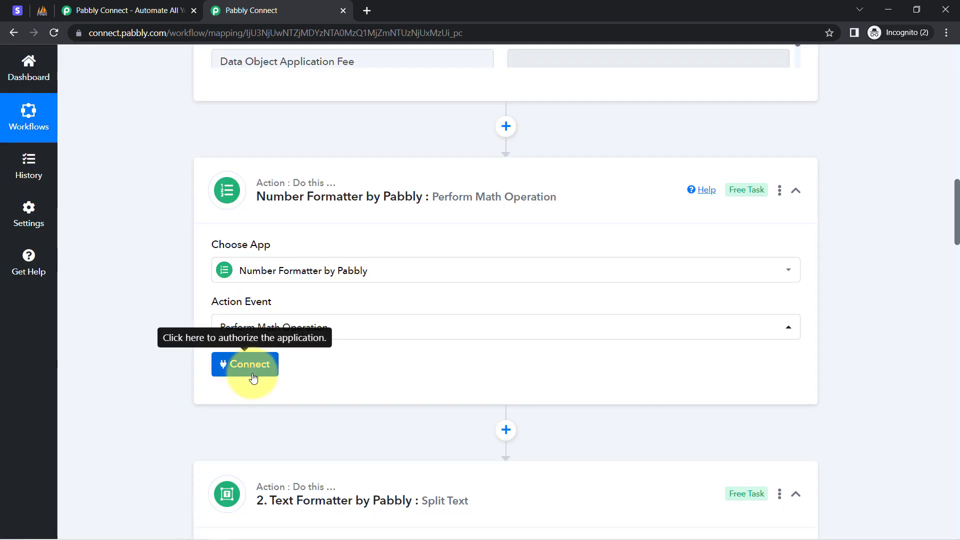
click(238, 369)
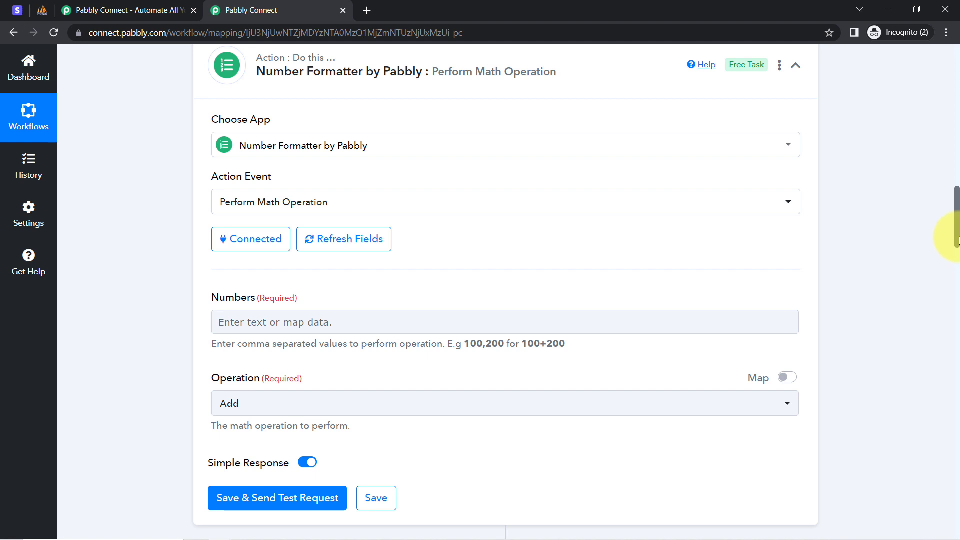
Step: Set the math operation's Numbers field to the Stripe Data Object Refunds Data 0 Amount followed by ,100
scroll(957, 240, down, 3)
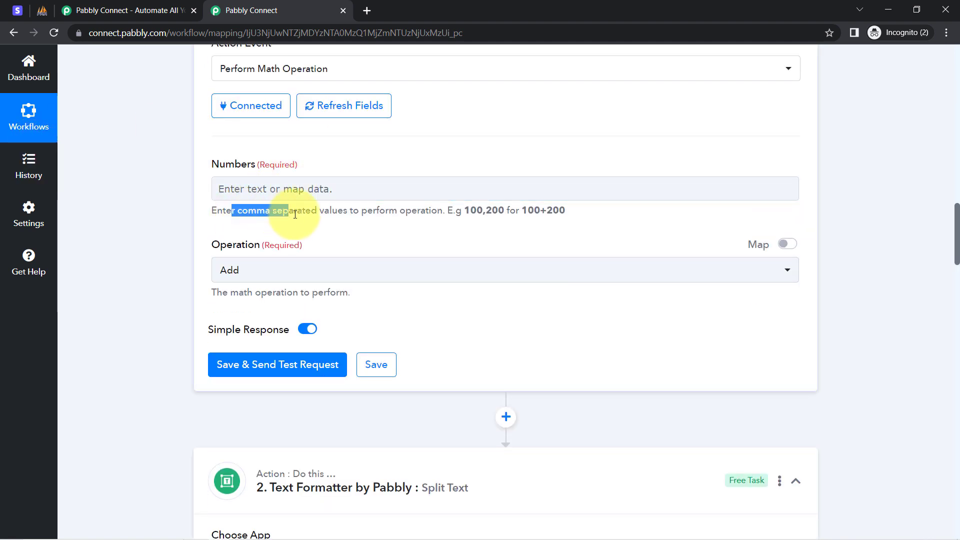
drag(295, 214, 483, 211)
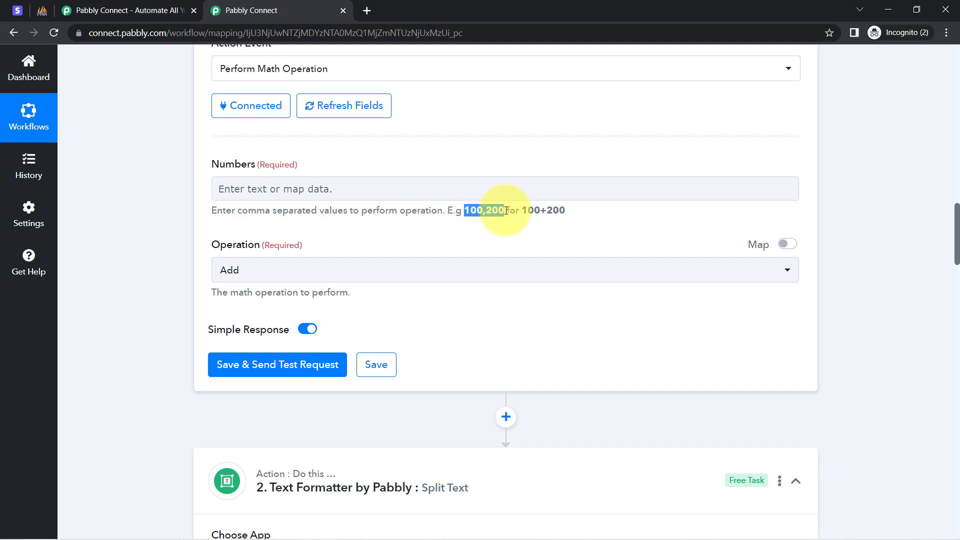
click(316, 186)
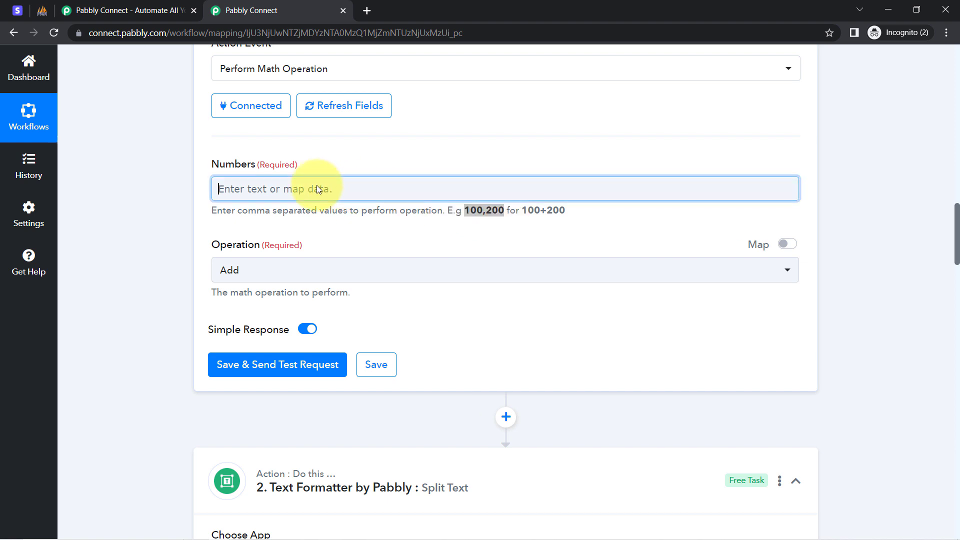
click(272, 290)
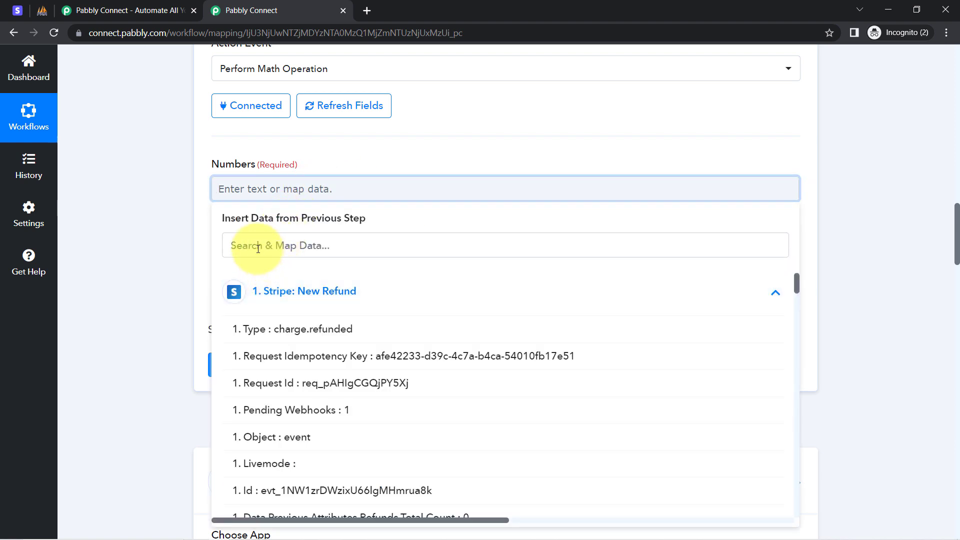
click(245, 245)
text(499)
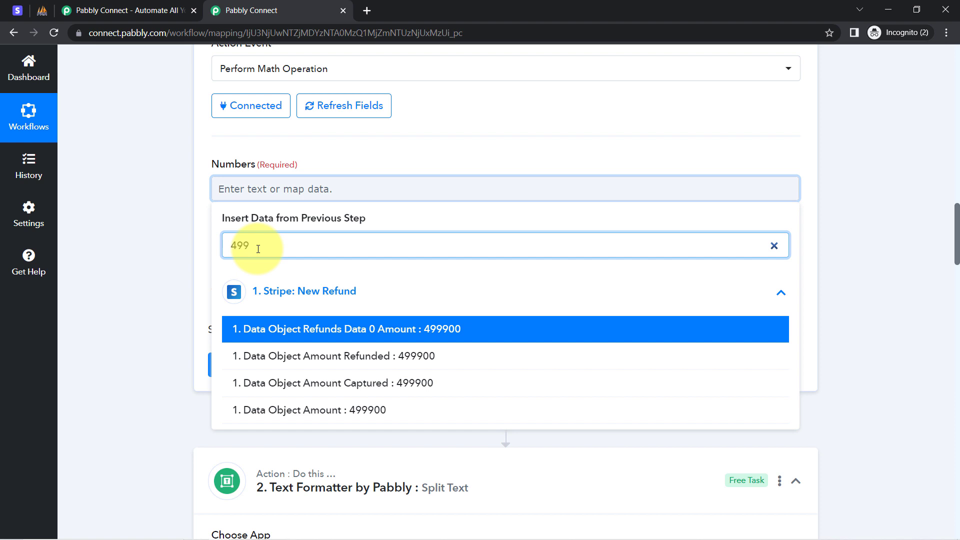
click(310, 329)
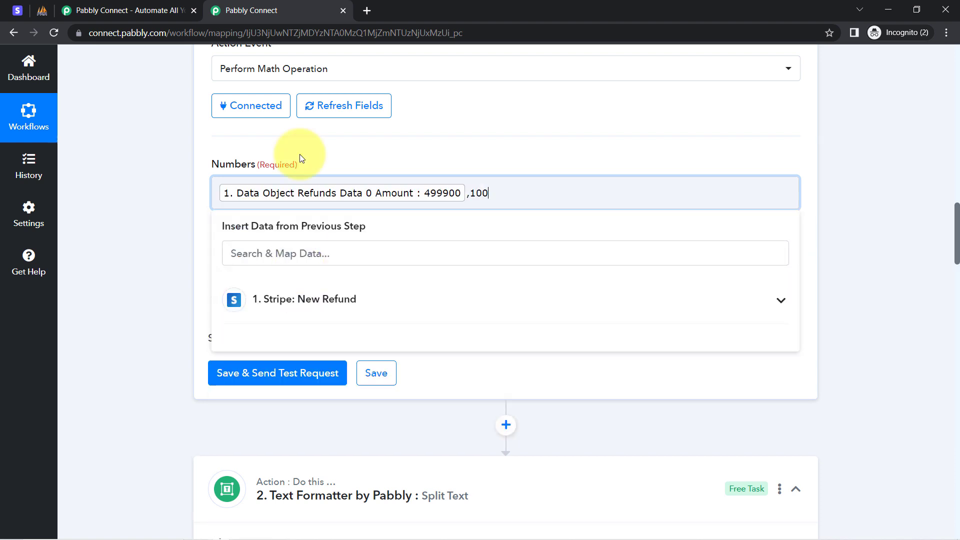
click(163, 234)
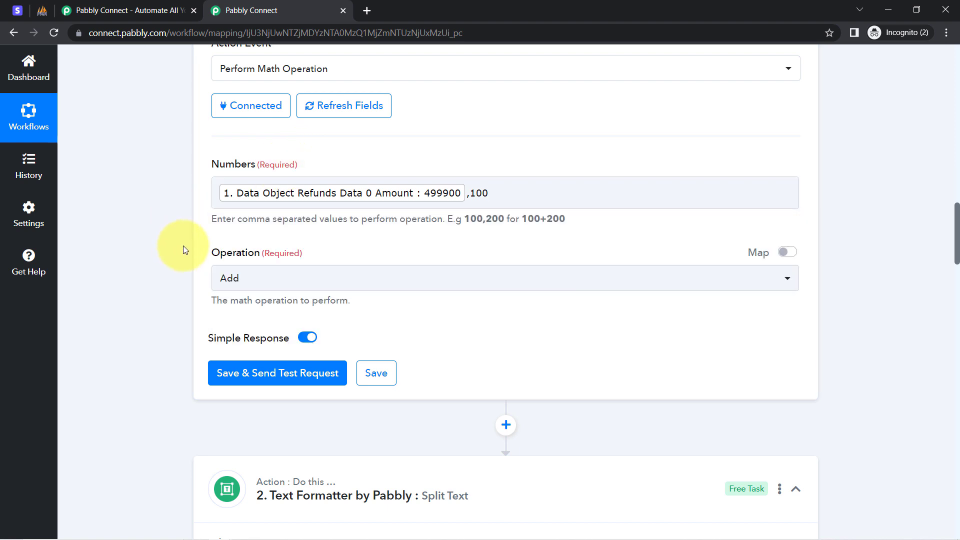
Step: Set the math operation to Divide and send a test request for the Number Formatter step
click(231, 277)
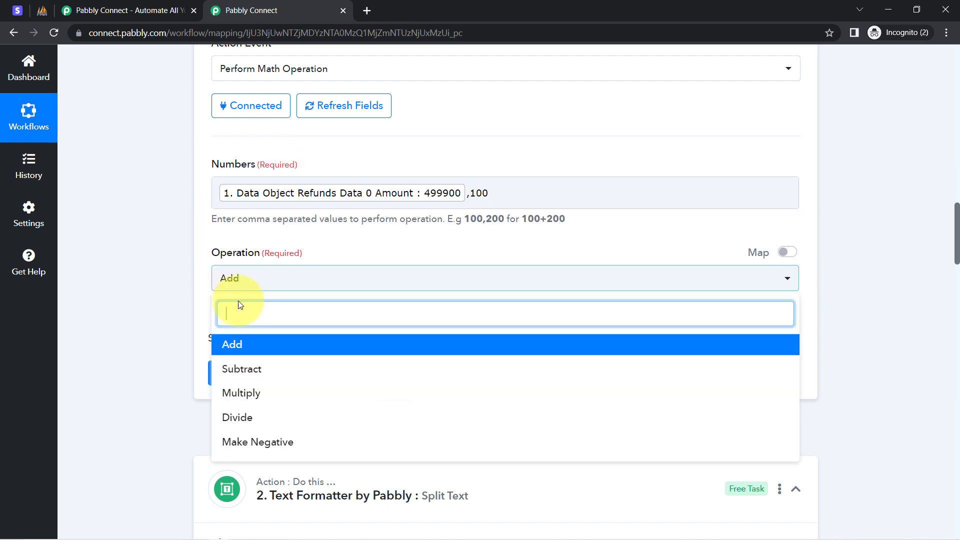
click(236, 417)
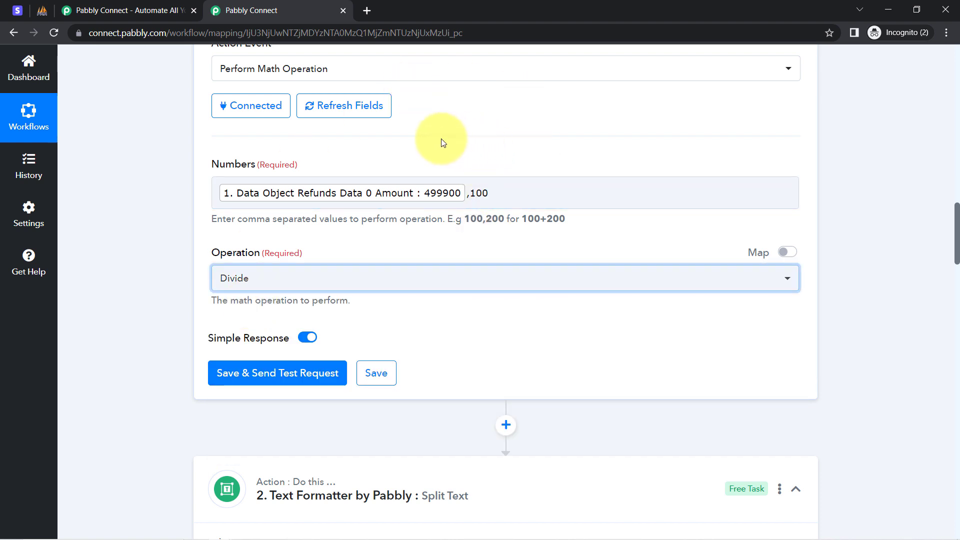
click(270, 371)
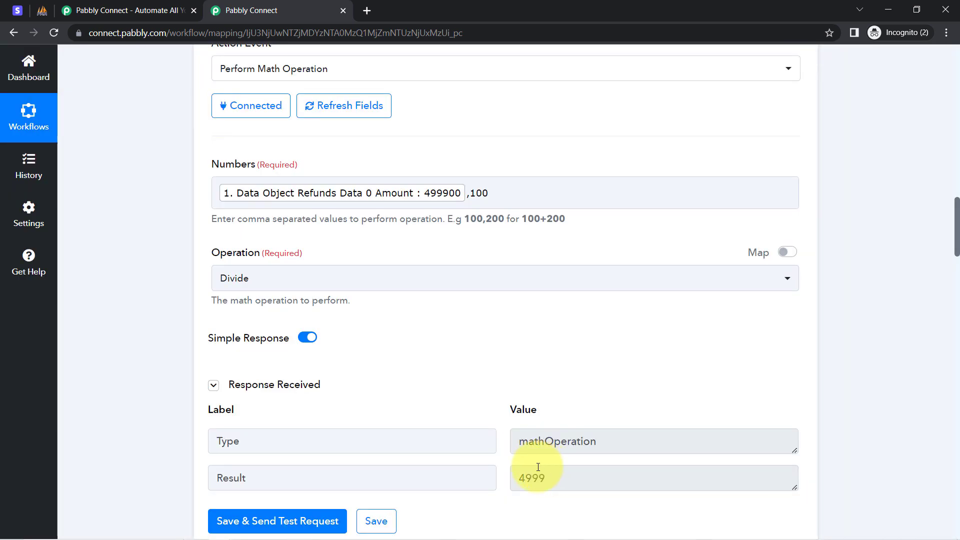
drag(546, 479, 499, 484)
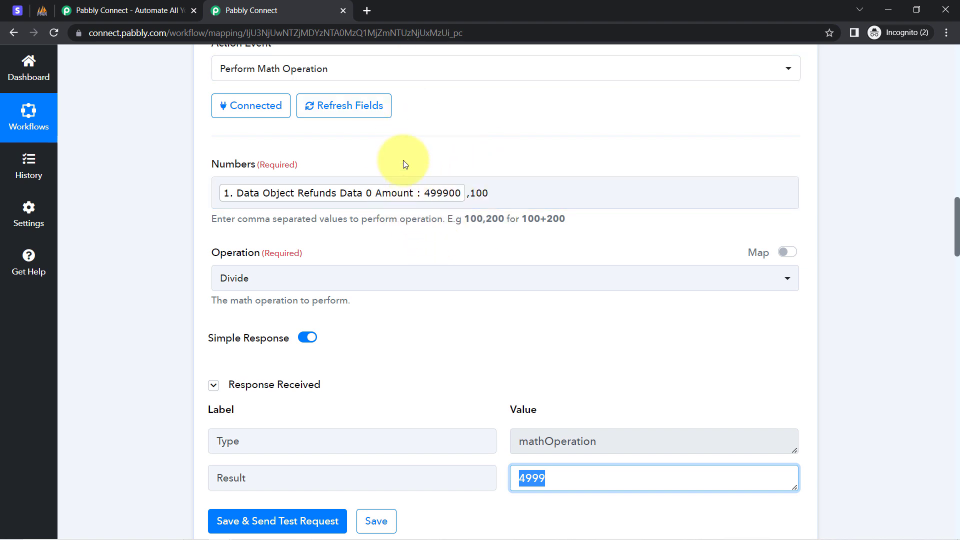
click(18, 10)
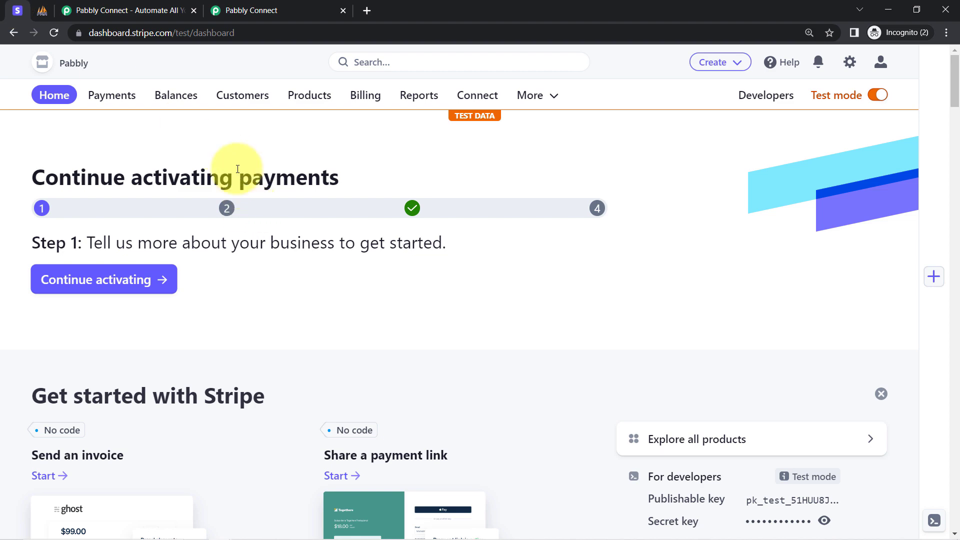
click(225, 10)
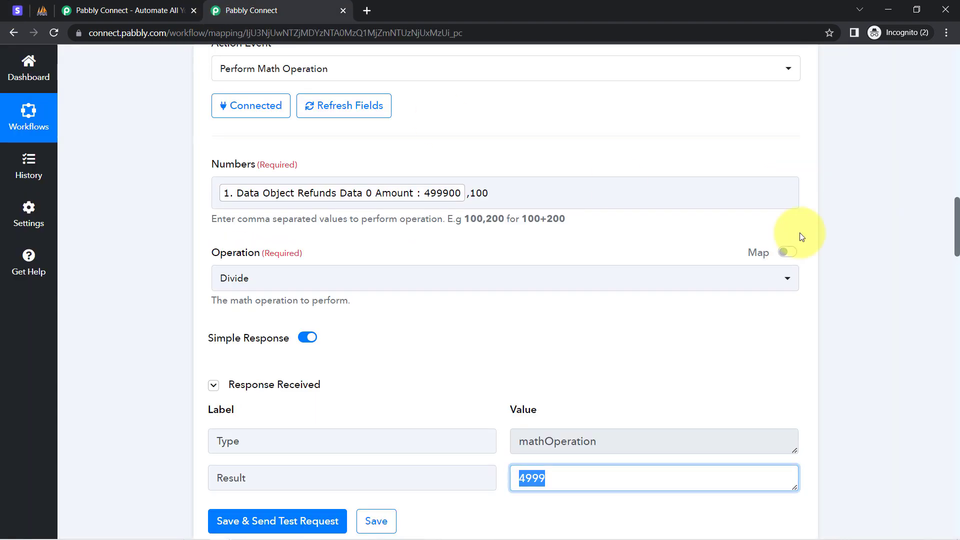
drag(956, 228, 953, 150)
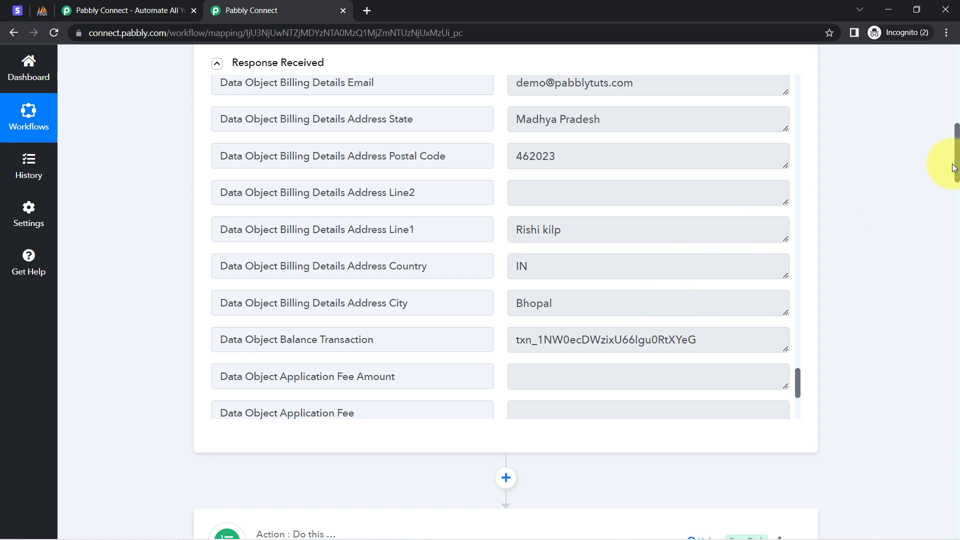
drag(955, 167, 956, 237)
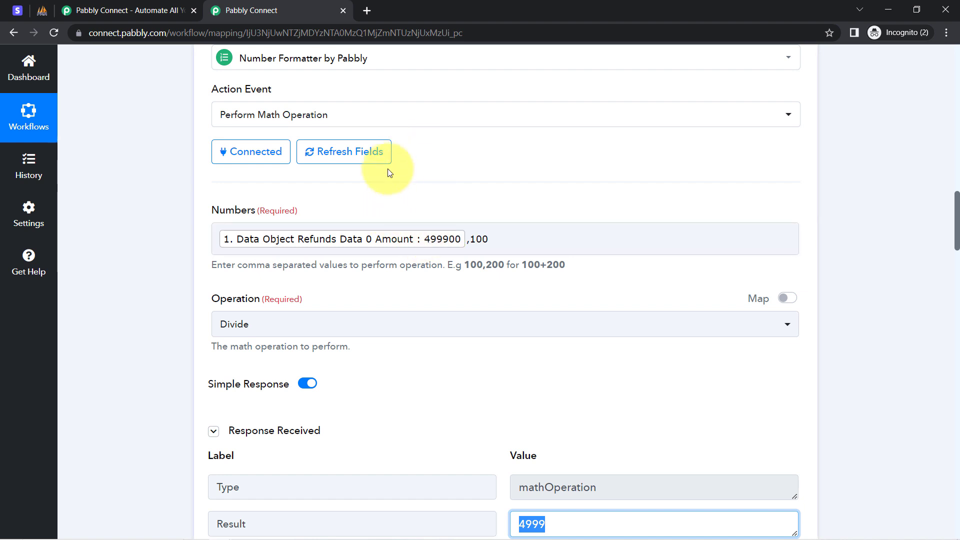
drag(955, 216, 956, 241)
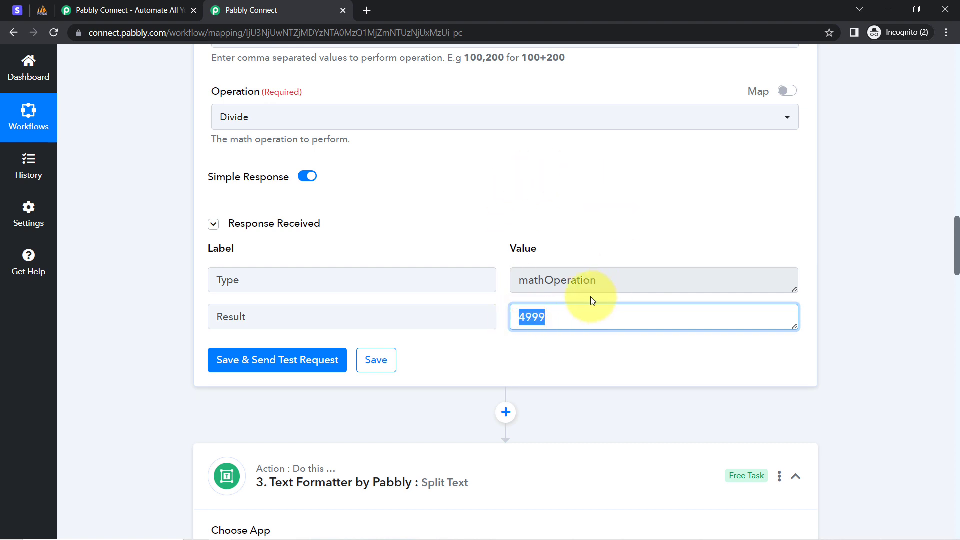
Step: Refresh the fields of the MySQL Insert Row action so its mappings follow the inserted step
drag(958, 239, 957, 505)
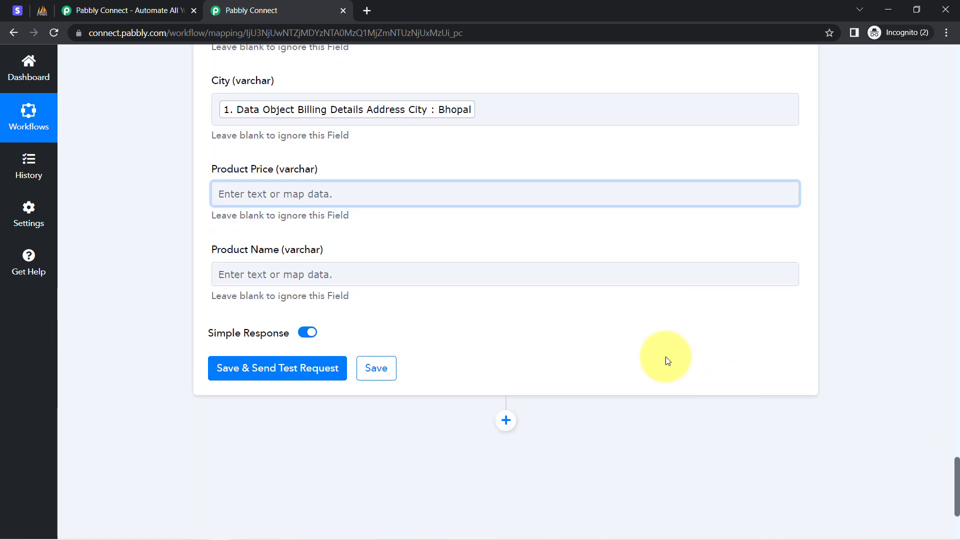
click(293, 193)
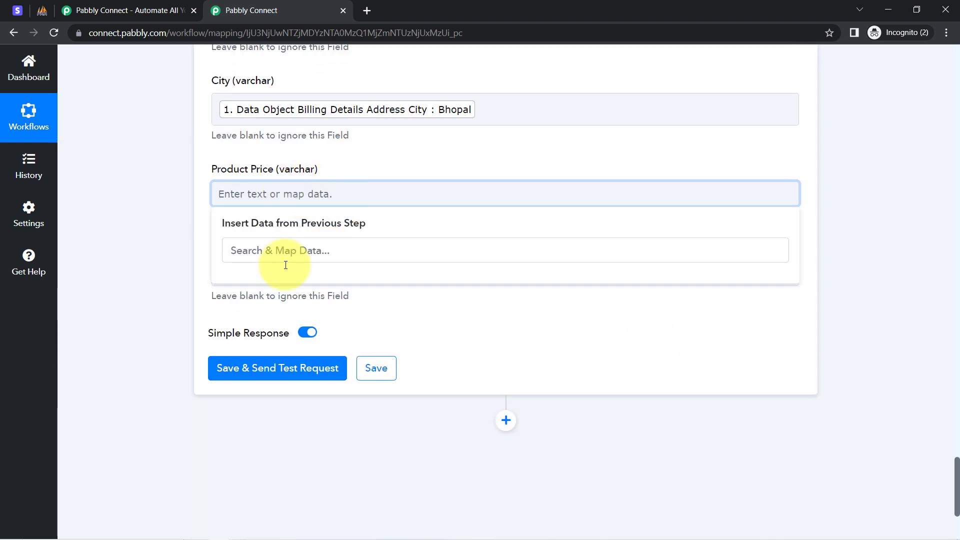
click(121, 209)
drag(956, 470, 956, 392)
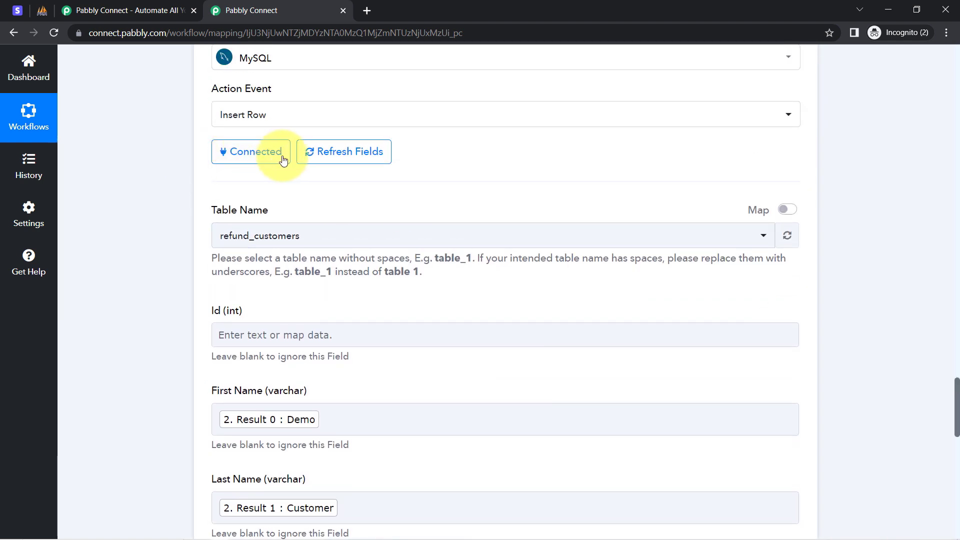
click(315, 155)
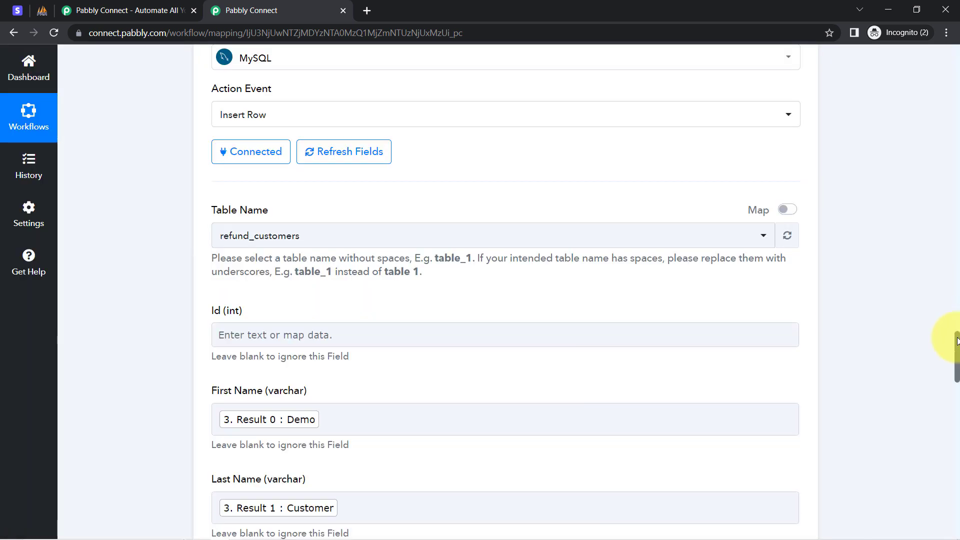
Step: Map the Product Price field to the Result of the Number Formatter Perform Math Operation step
drag(956, 390, 953, 463)
click(350, 260)
click(269, 465)
scroll(272, 466, down, 2)
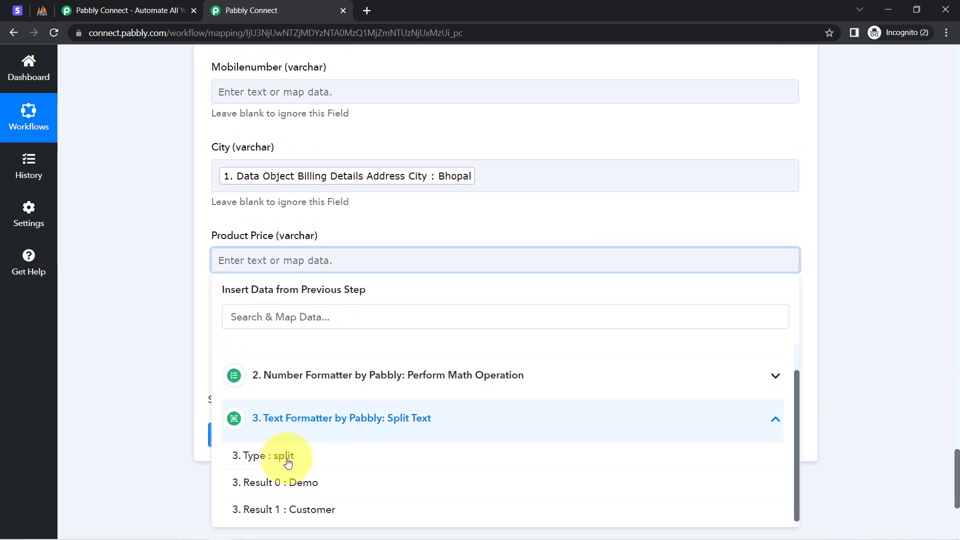
click(308, 375)
click(270, 495)
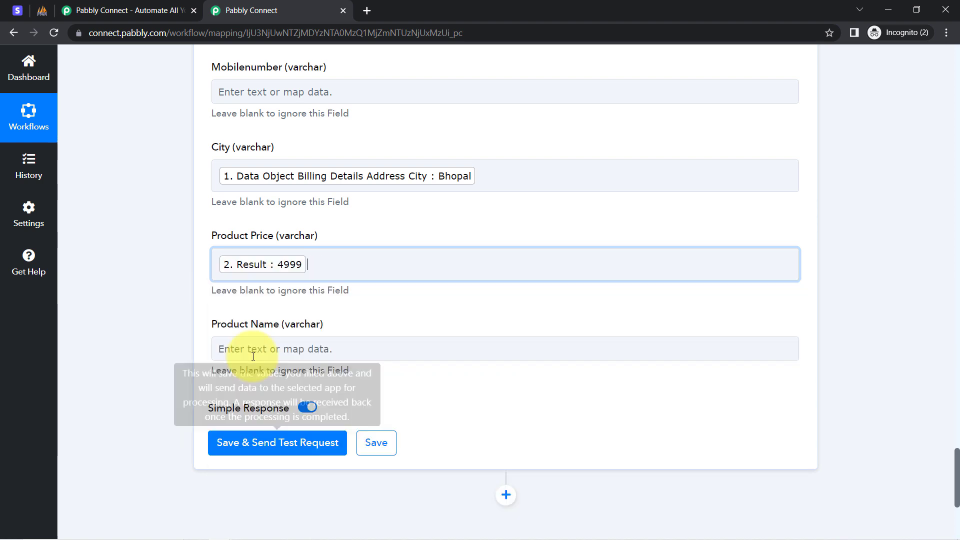
click(185, 306)
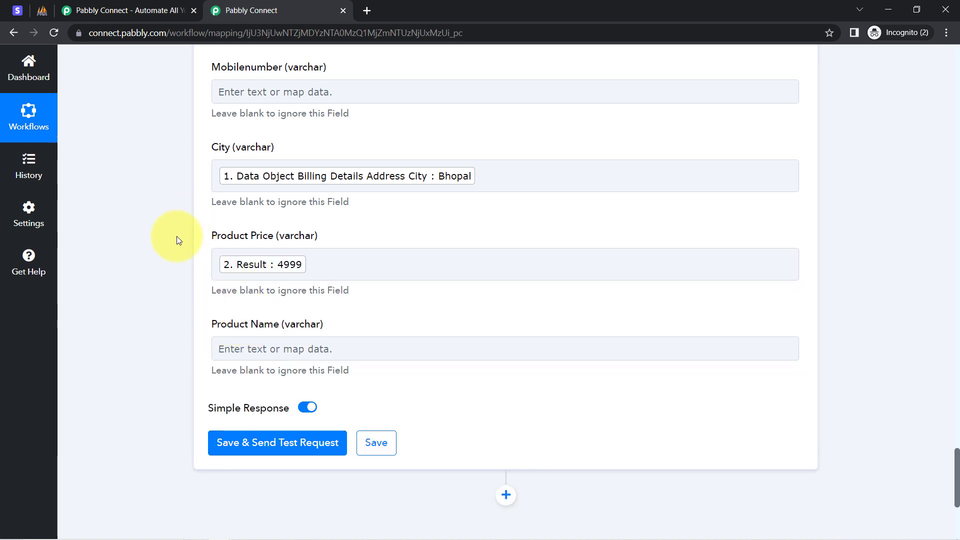
Step: Review the response data captured by the Stripe New Refund trigger, back to its first fields
scroll(179, 240, up, 1)
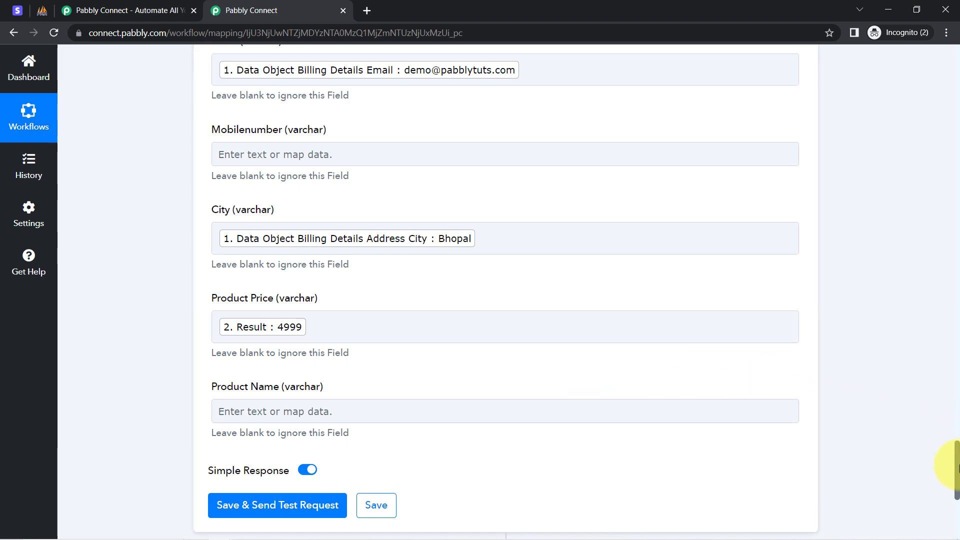
drag(958, 470, 943, 17)
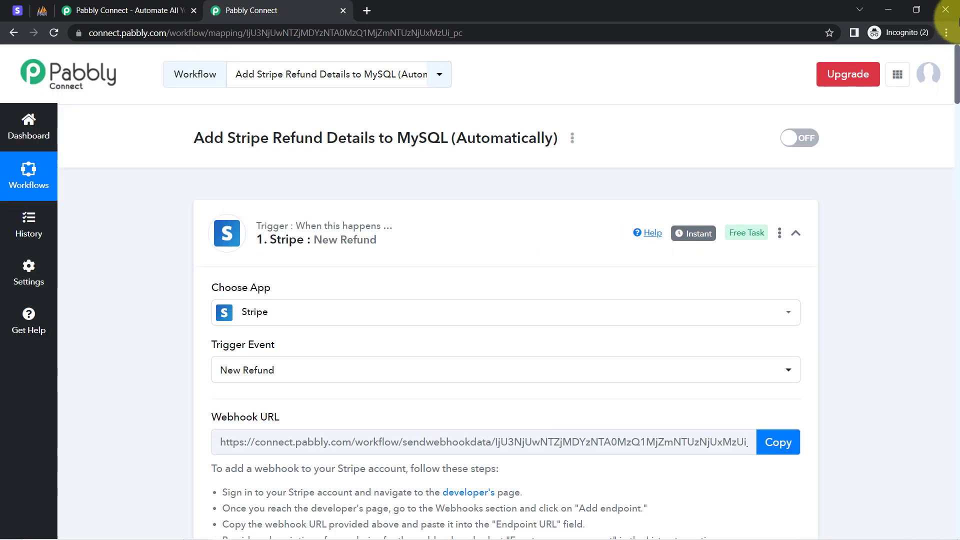
scroll(418, 193, down, 2)
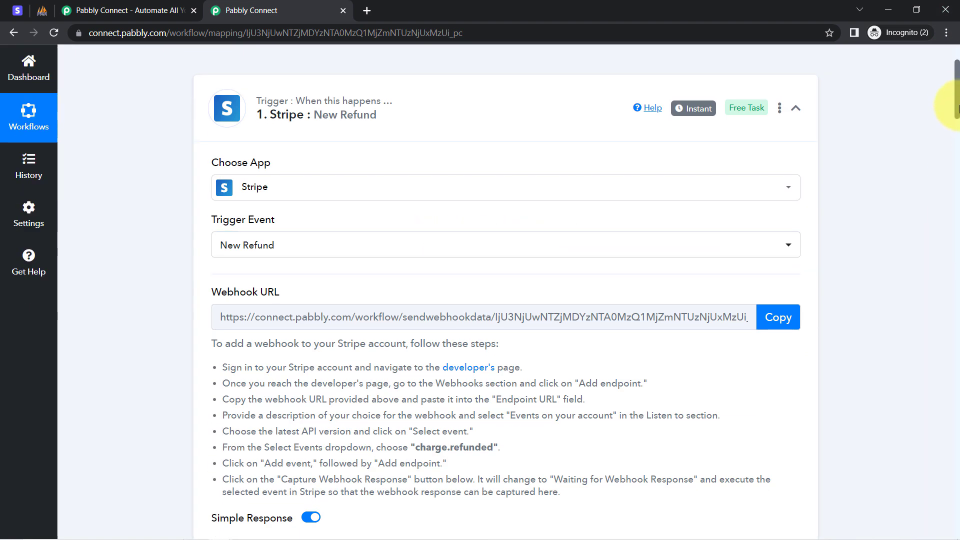
drag(958, 102, 956, 156)
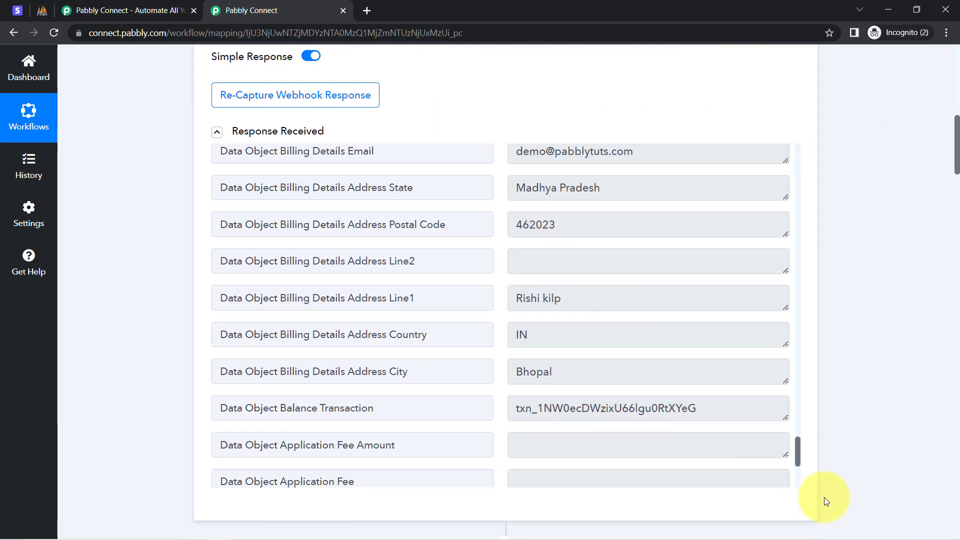
drag(799, 458, 825, 151)
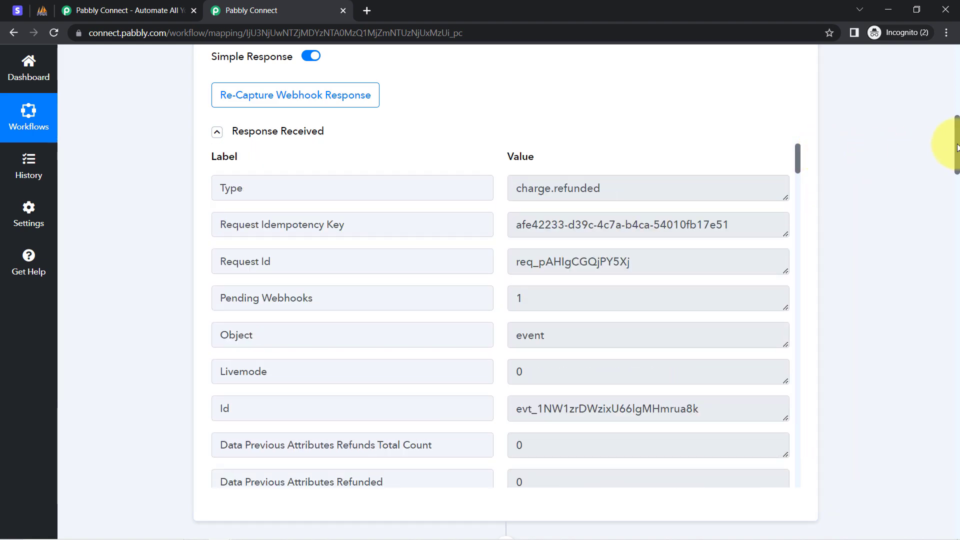
Step: Insert a Stripe action between the Text Formatter Split Text step and the MySQL Insert Row step
drag(957, 147, 926, 379)
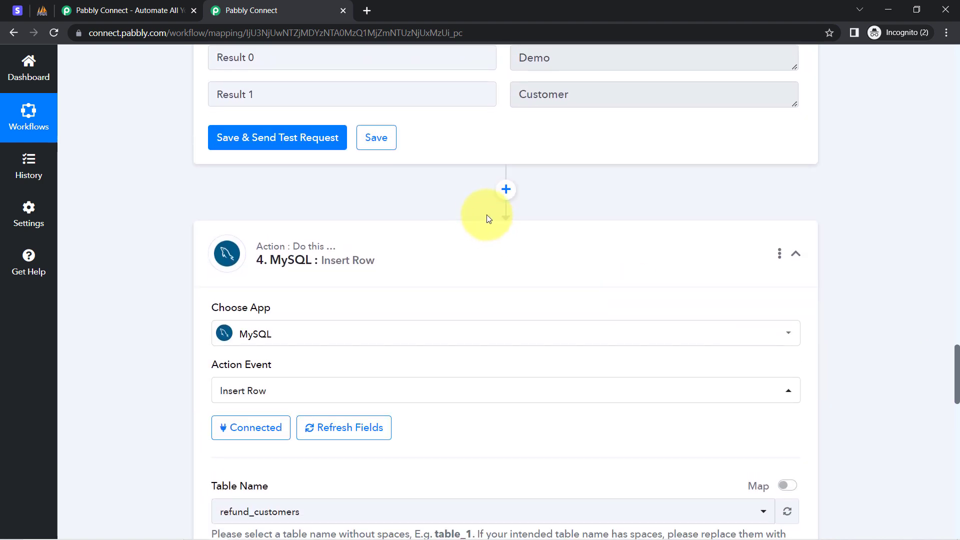
click(506, 190)
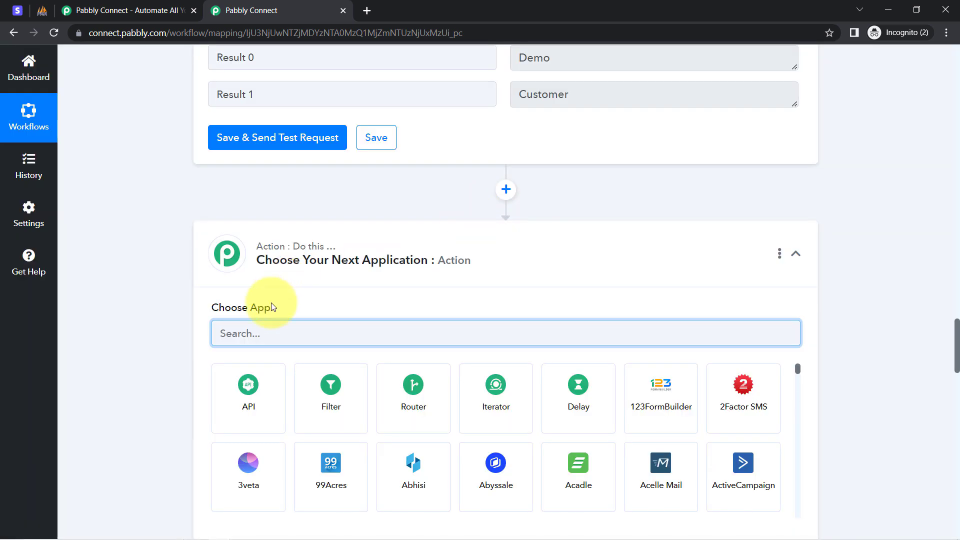
text(stripe)
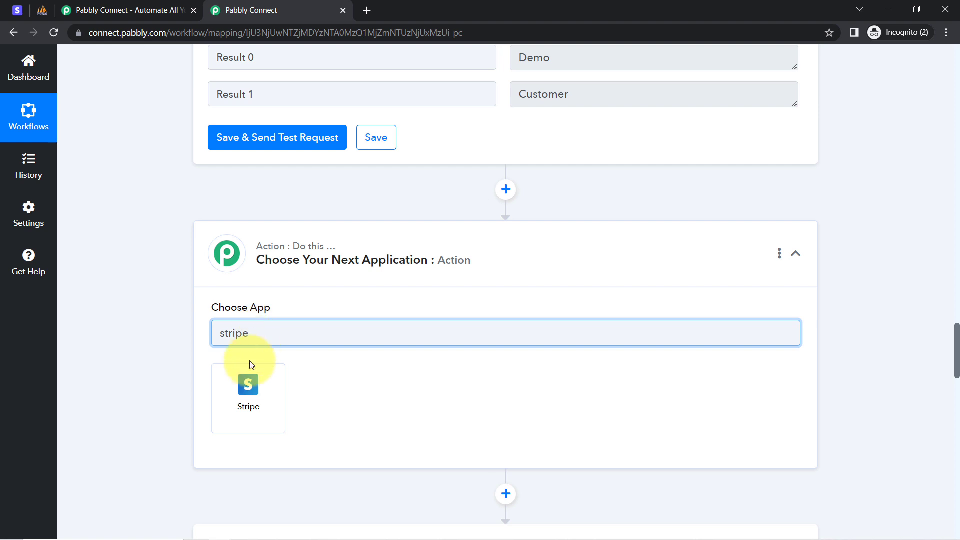
click(249, 386)
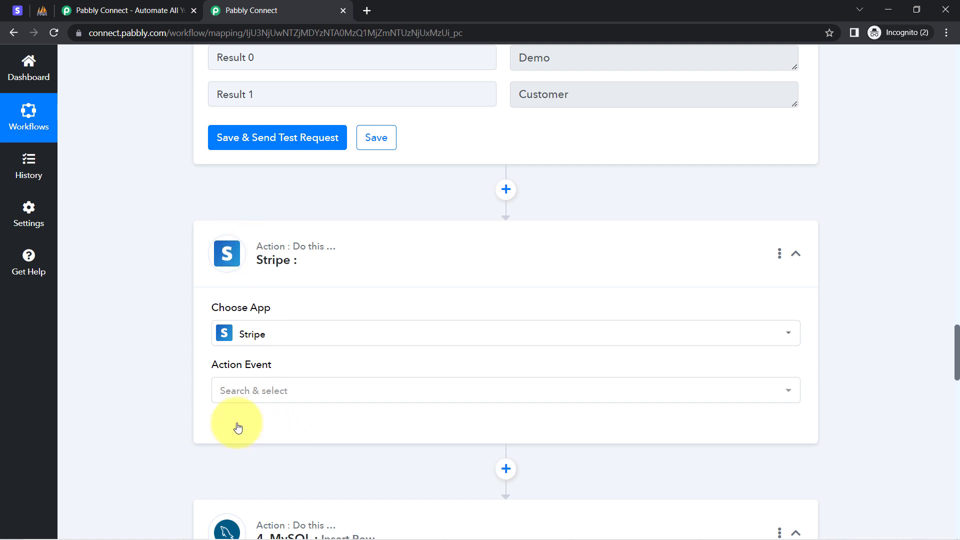
Step: Set the Stripe action event to Retrieve a Payment Intent and connect it through the existing Stripe #5 connection
click(246, 385)
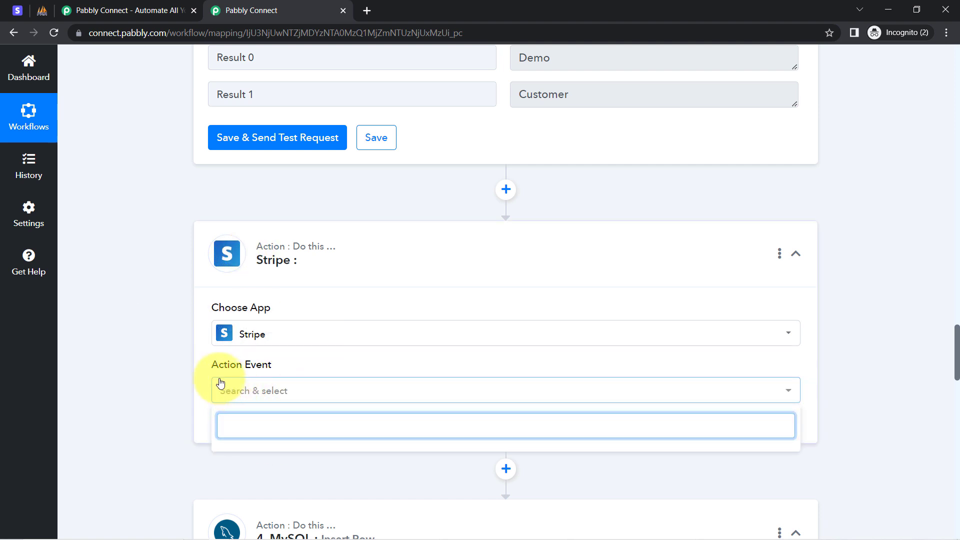
click(174, 396)
click(221, 399)
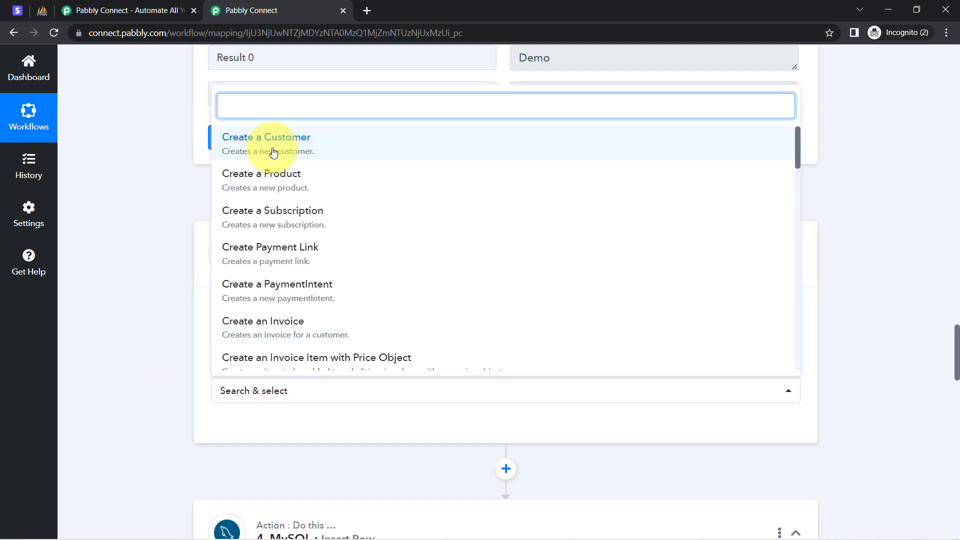
text(retr)
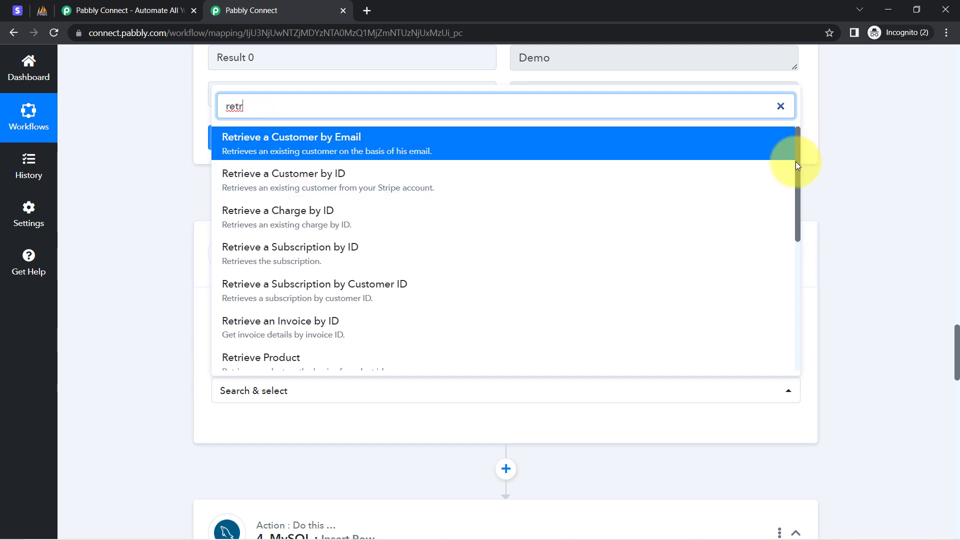
drag(796, 161, 793, 230)
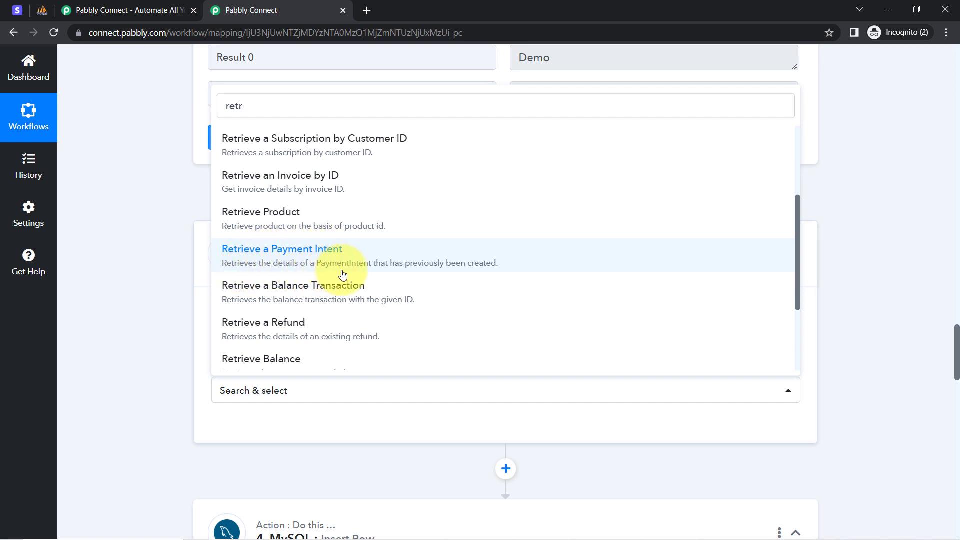
click(447, 263)
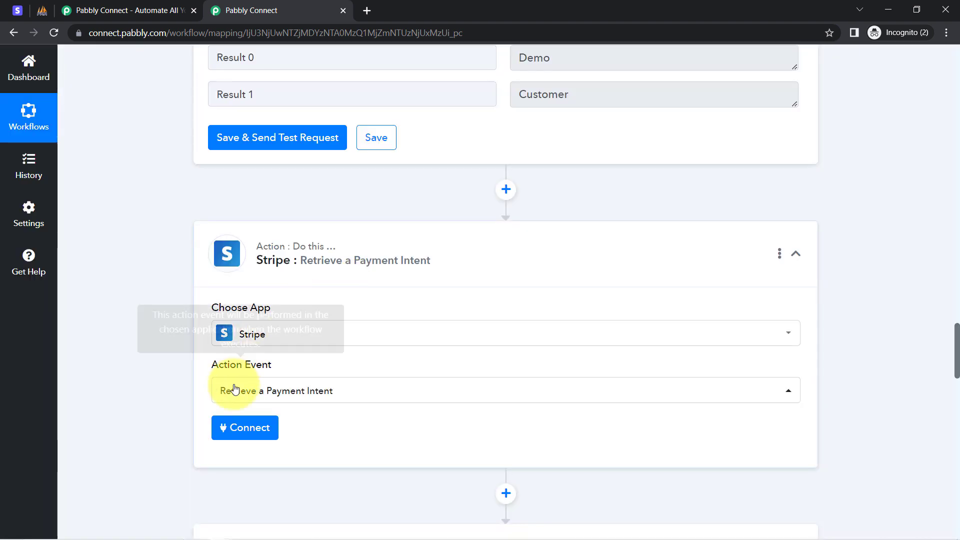
click(222, 427)
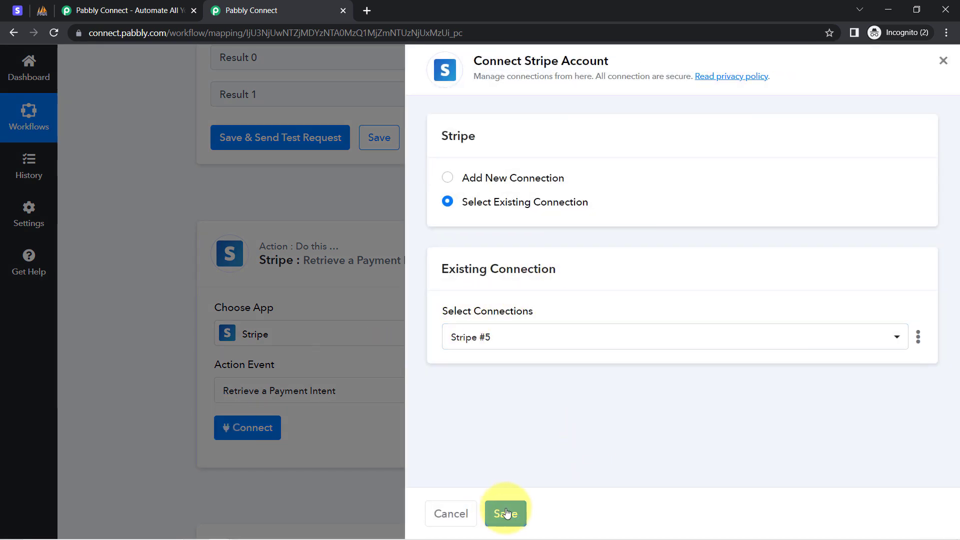
click(506, 514)
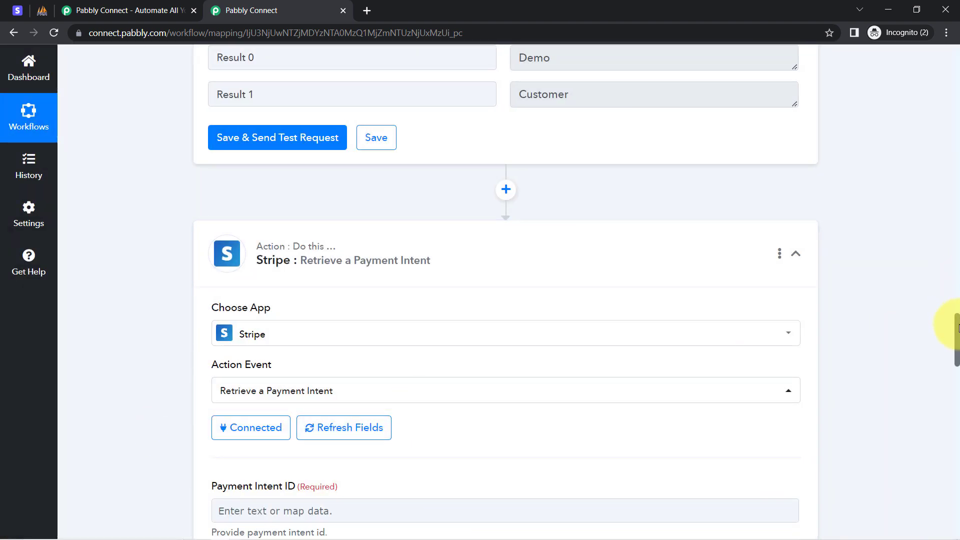
Step: Map the Payment Intent ID field to Data Object Payment Intent from the Stripe New Refund step
drag(957, 328, 958, 364)
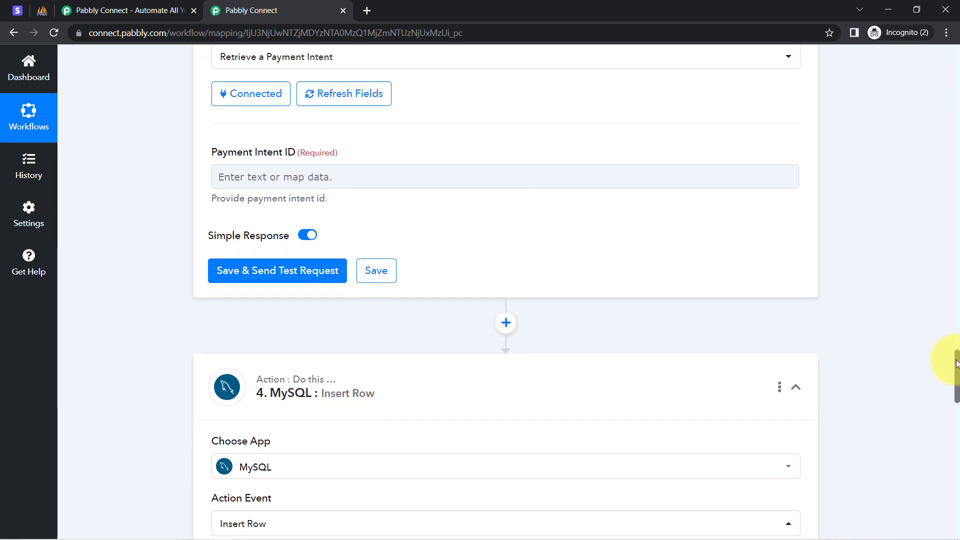
click(237, 176)
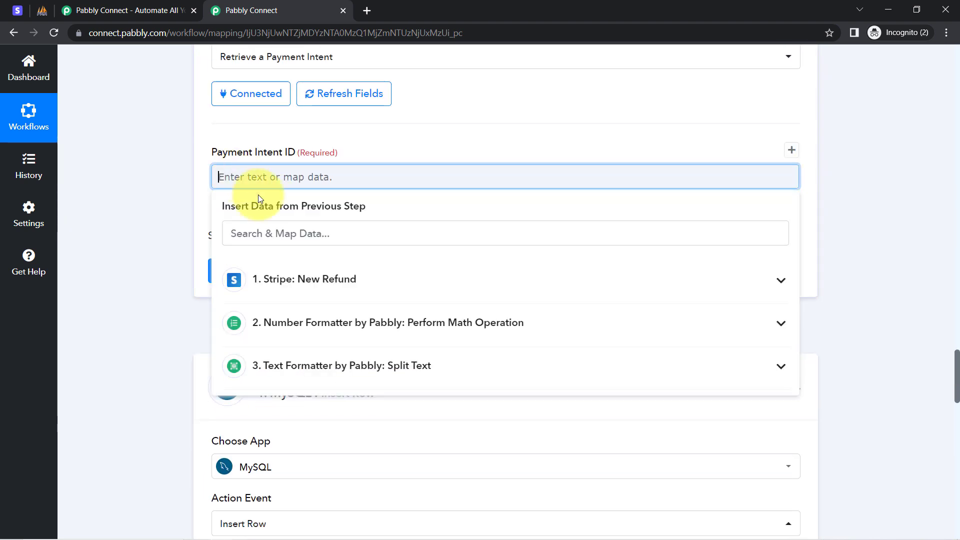
click(270, 234)
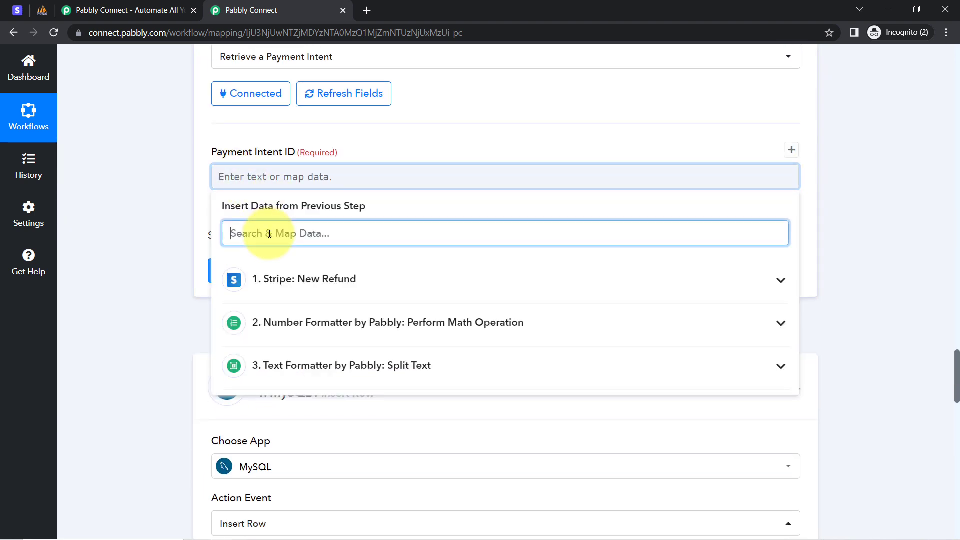
text(id)
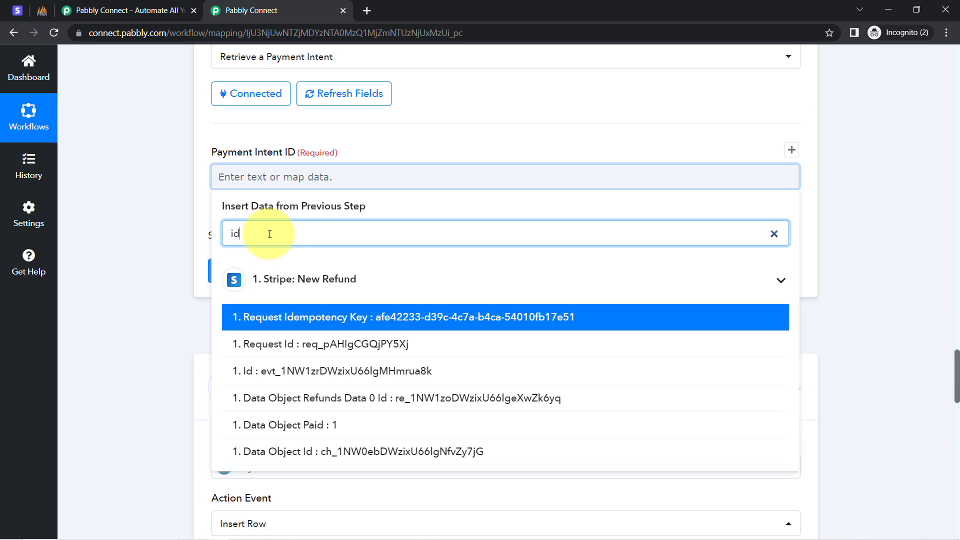
key(BackSpace)
key(BackSpace)
text(pi)
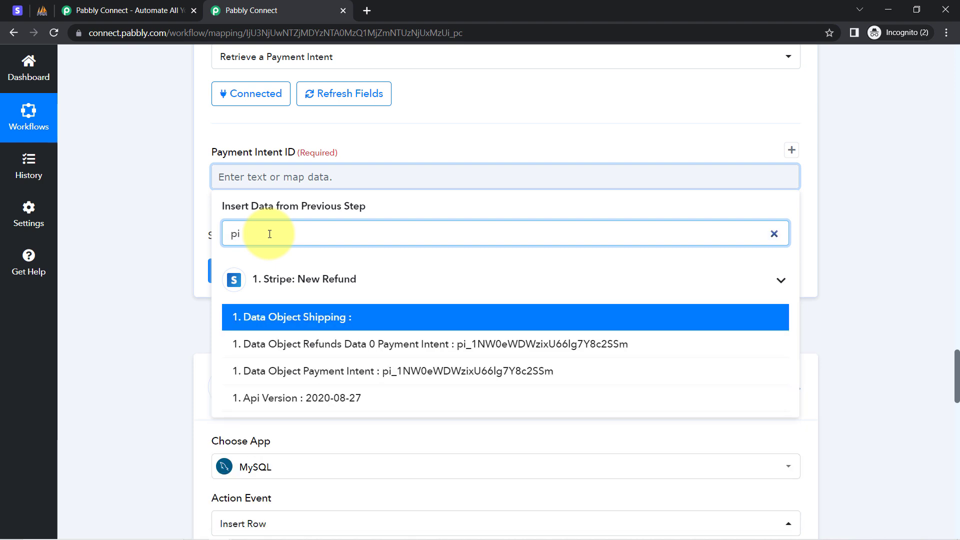
click(395, 381)
click(131, 201)
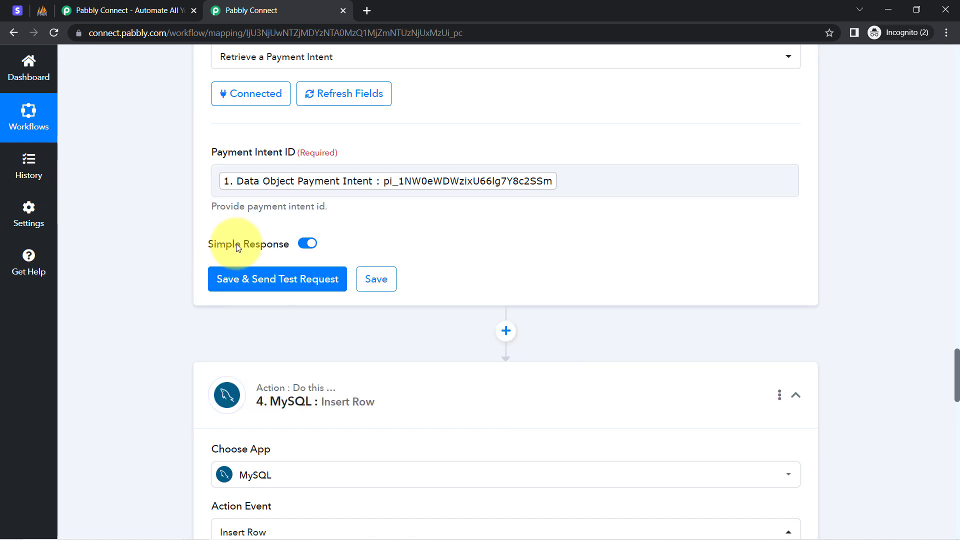
Step: Save and test the Retrieve a Payment Intent step, and examine its response for the card mandate description holding the product name
click(271, 280)
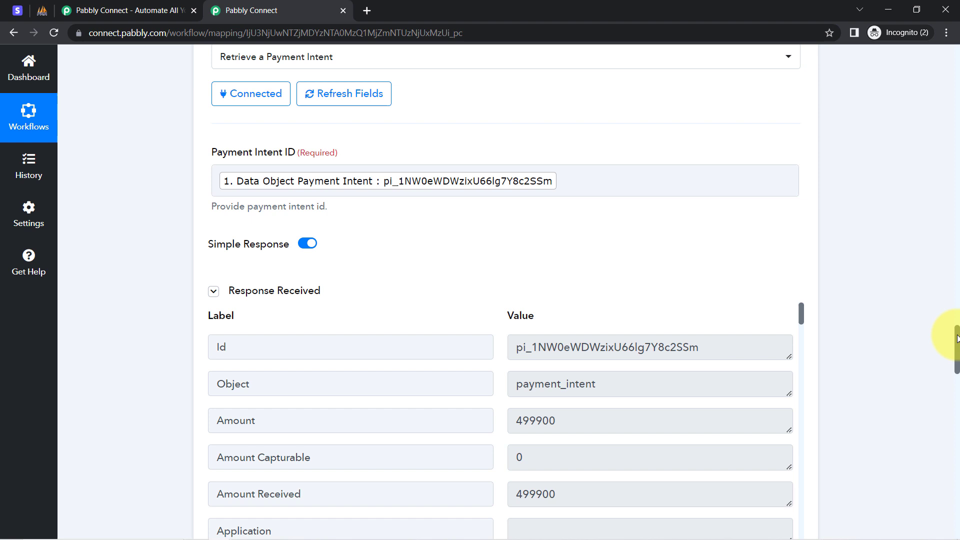
drag(958, 338, 958, 351)
drag(801, 136, 789, 420)
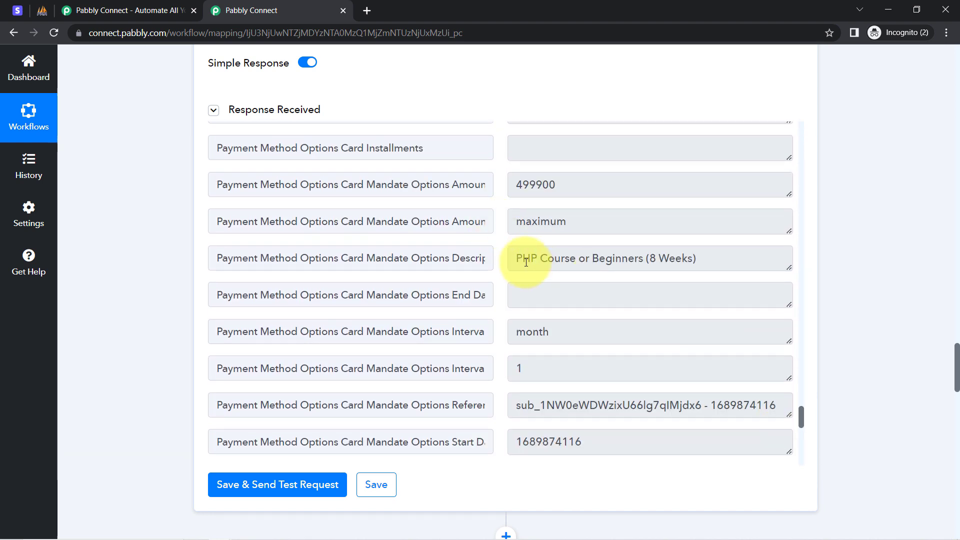
drag(527, 263, 558, 264)
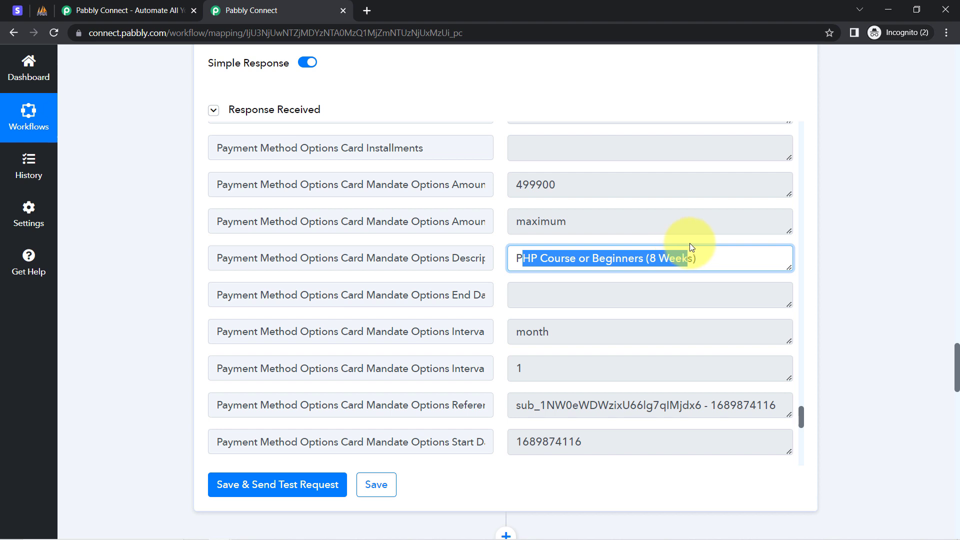
drag(691, 247, 686, 250)
click(611, 253)
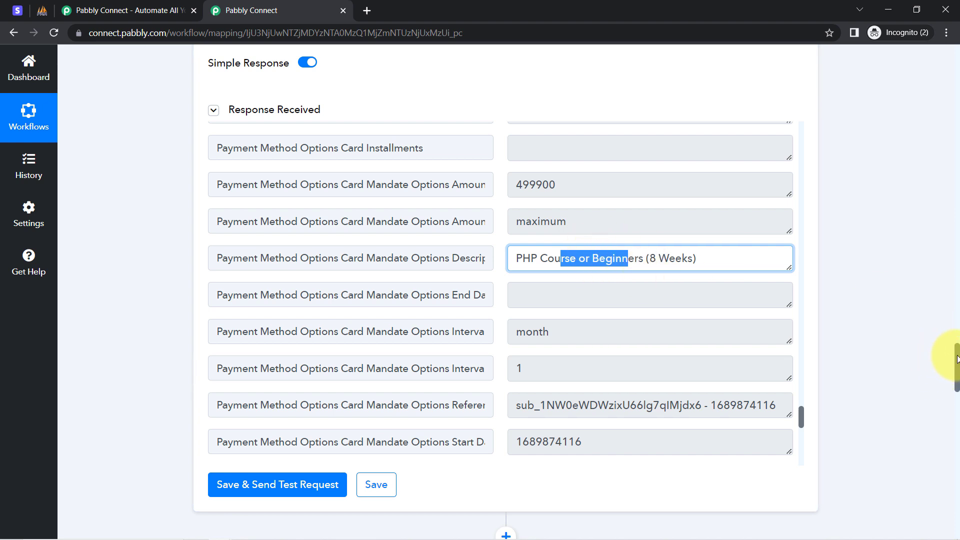
triple_click(675, 259)
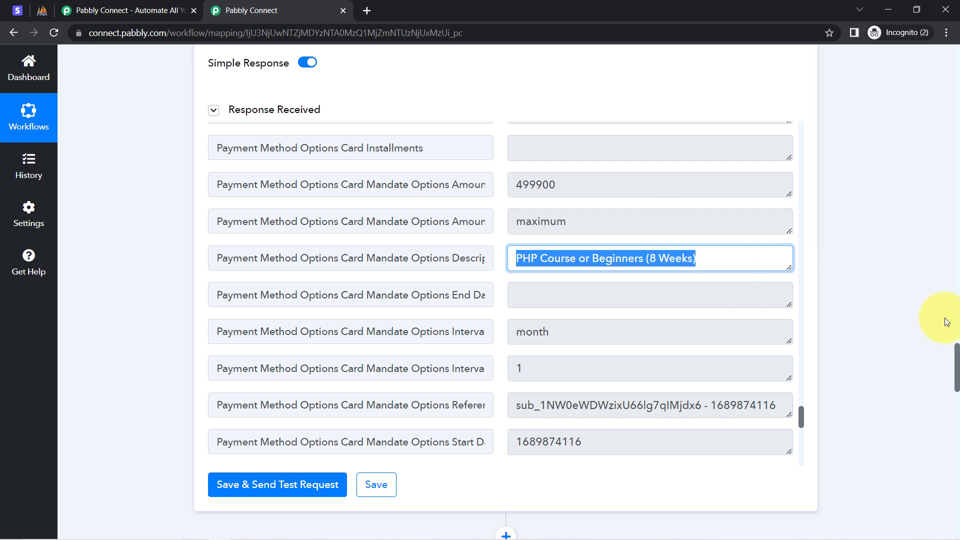
click(932, 345)
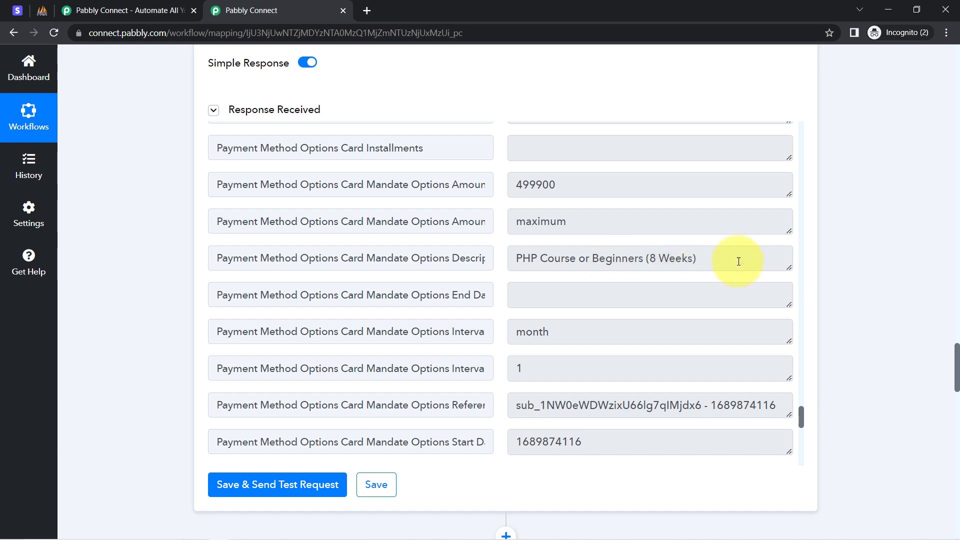
Step: Refresh the fields of the MySQL Insert Row step
scroll(956, 368, down, 13)
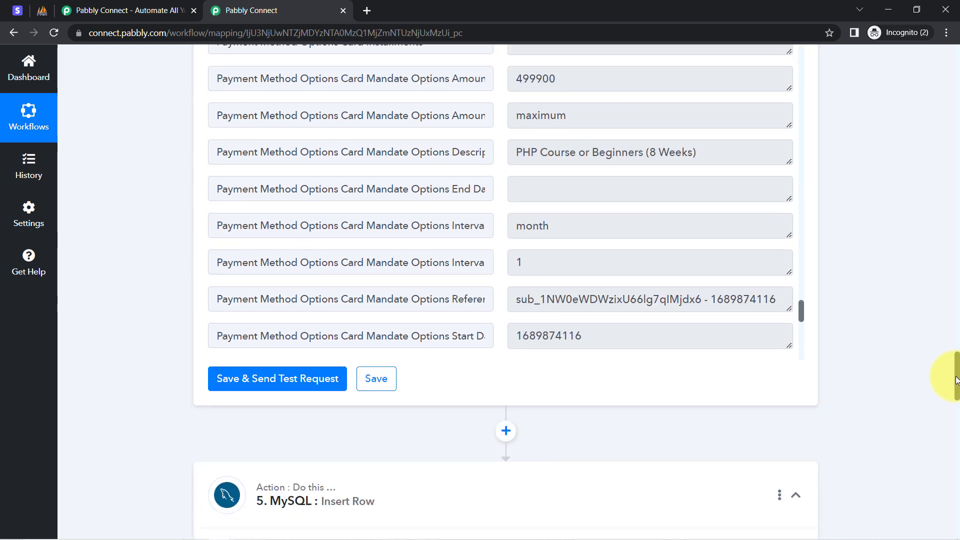
scroll(932, 478, down, 7)
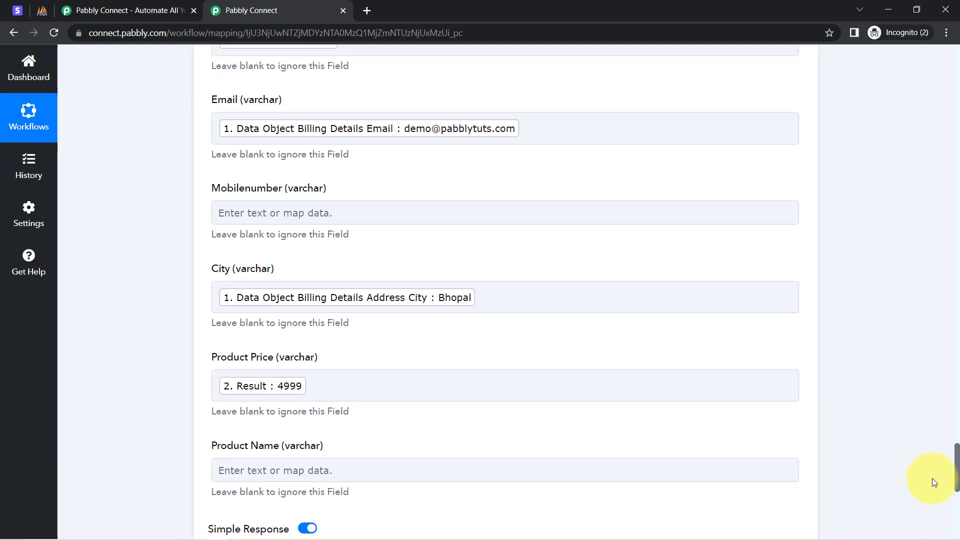
click(335, 316)
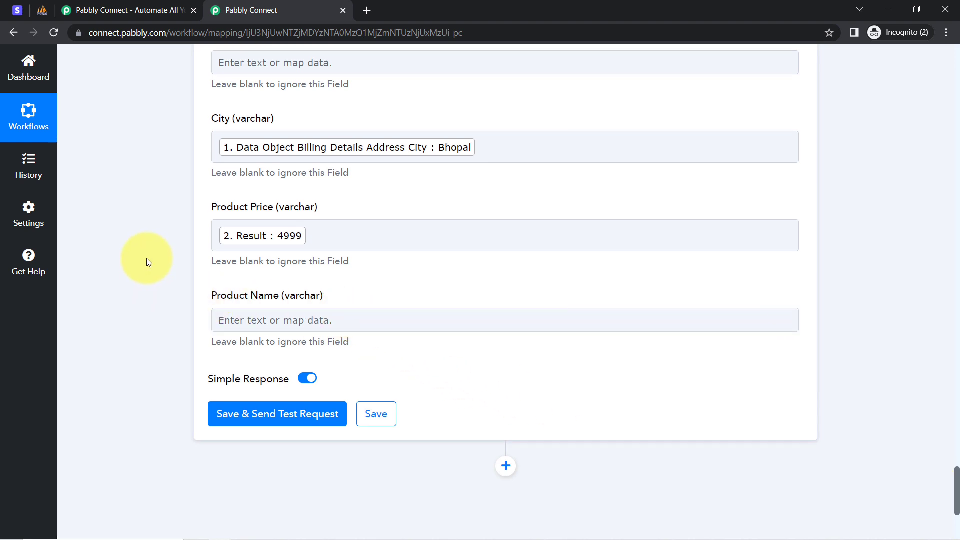
scroll(172, 153, down, 1)
scroll(172, 153, up, 12)
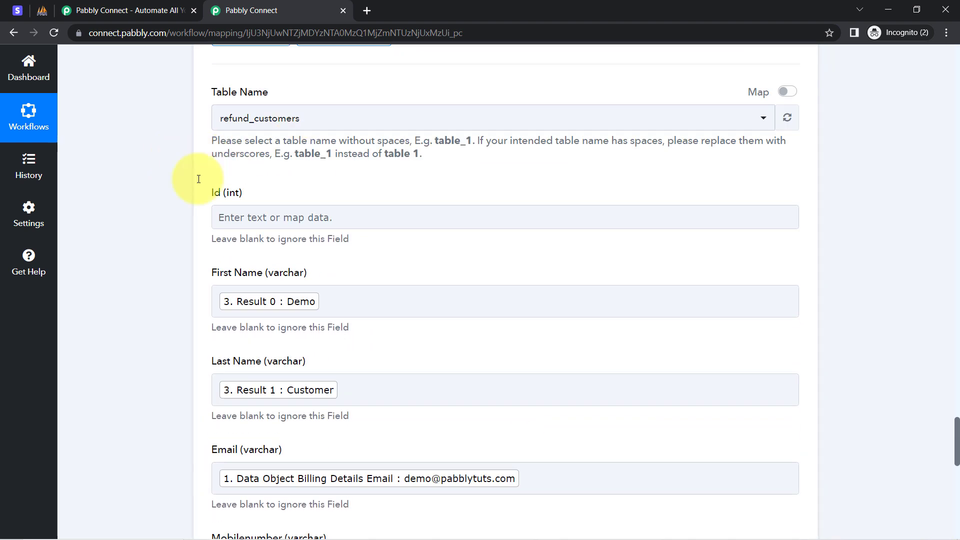
scroll(190, 183, down, 3)
scroll(182, 190, up, 9)
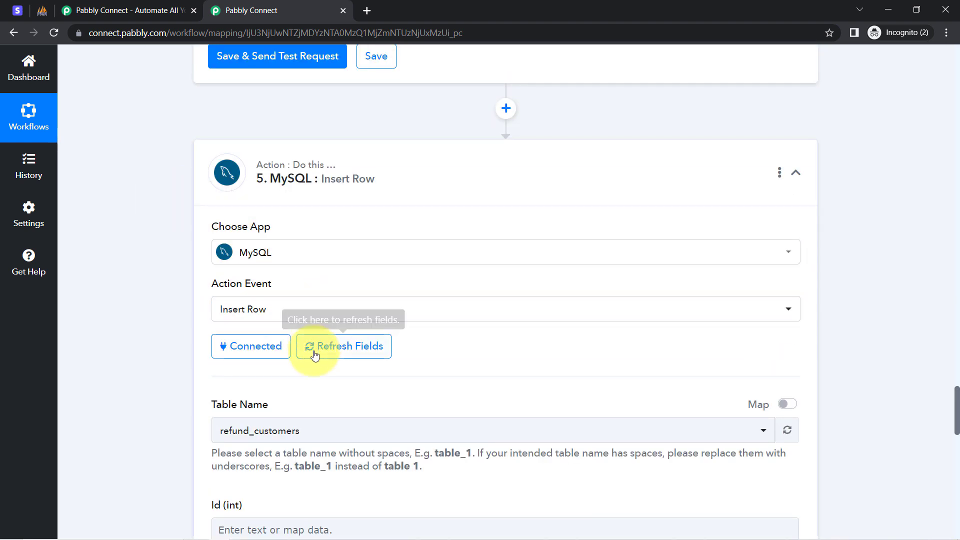
click(315, 354)
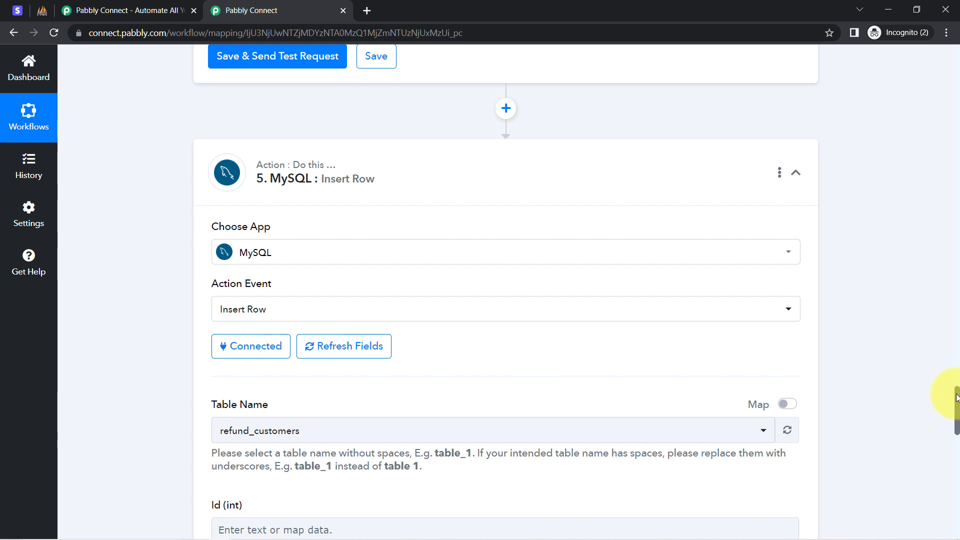
Step: Map the Product Name field to Payment Method Options Card Mandate Options Description from the Retrieve a Payment Intent step
drag(957, 398, 937, 485)
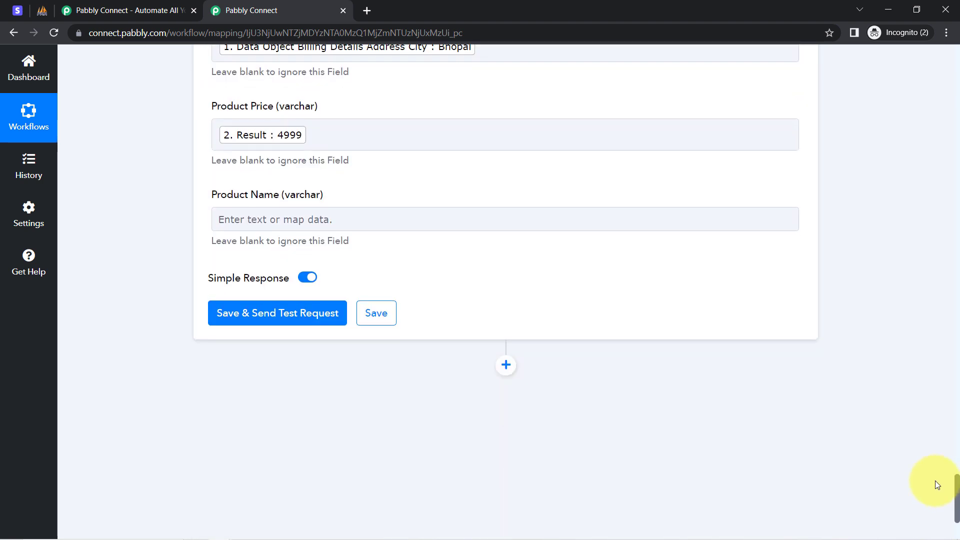
click(252, 223)
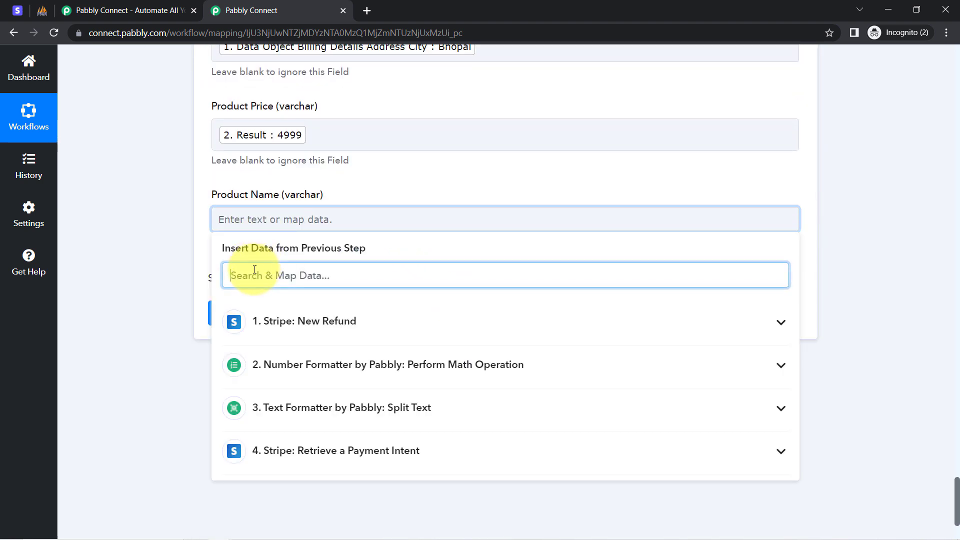
text(php)
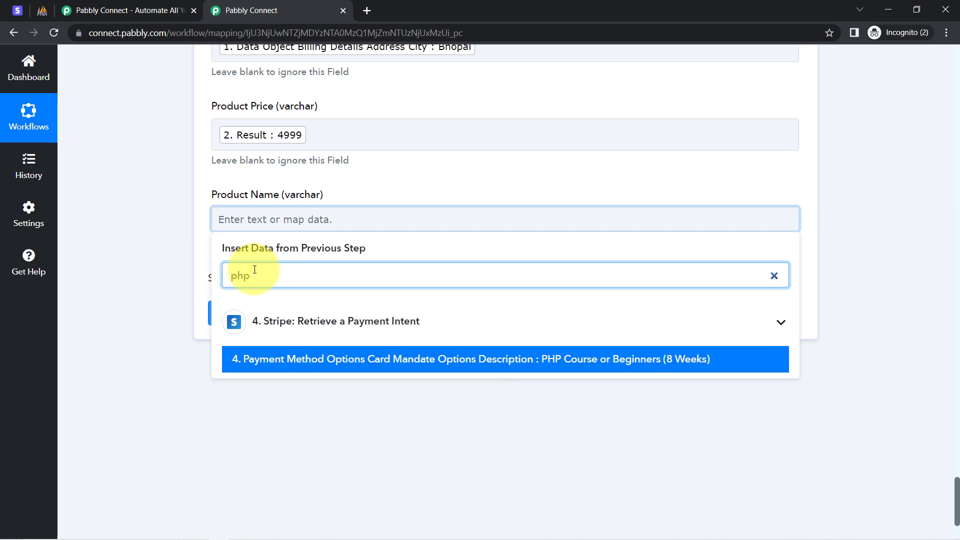
click(525, 359)
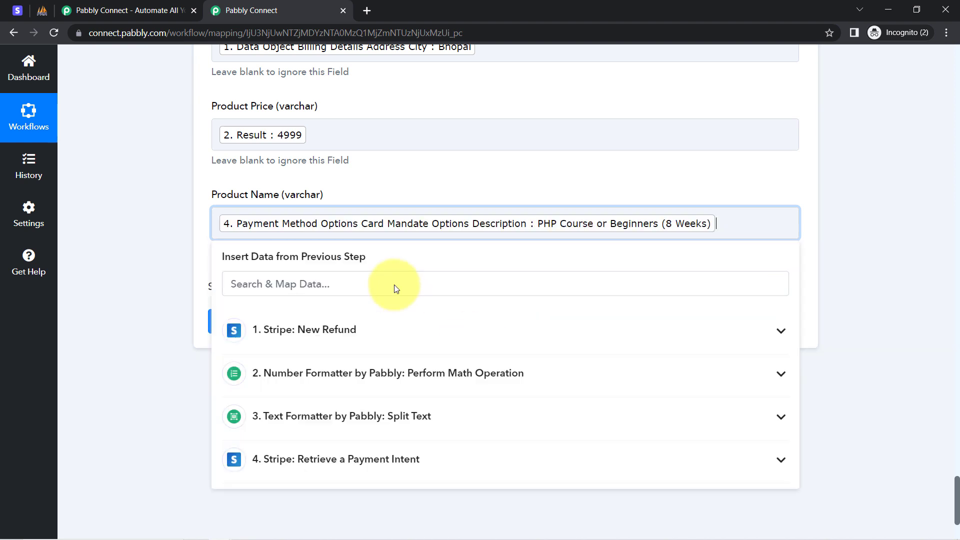
click(120, 155)
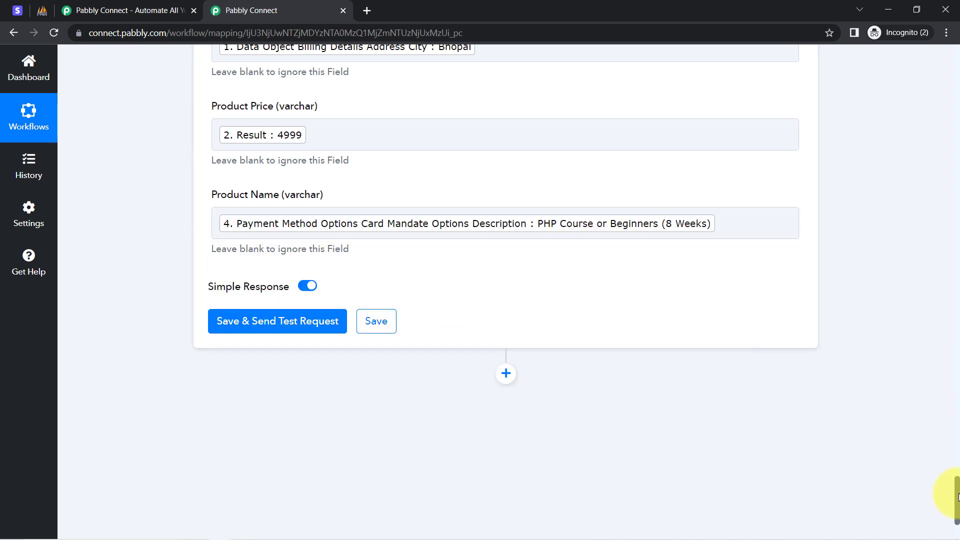
Step: Insert a Stripe action between the Retrieve a Payment Intent step and the MySQL Insert Row step
drag(958, 497, 931, 133)
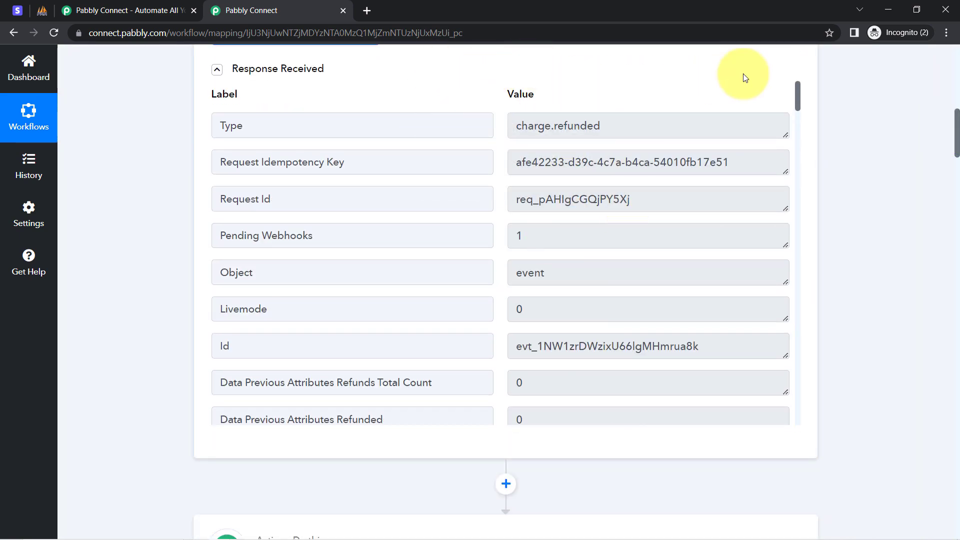
drag(799, 92, 804, 175)
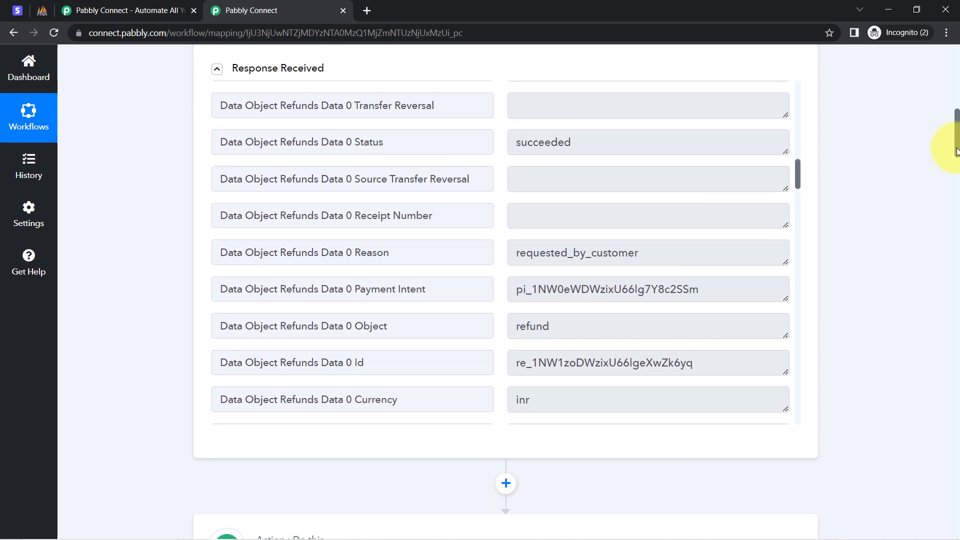
drag(956, 146, 913, 392)
scroll(913, 392, down, 5)
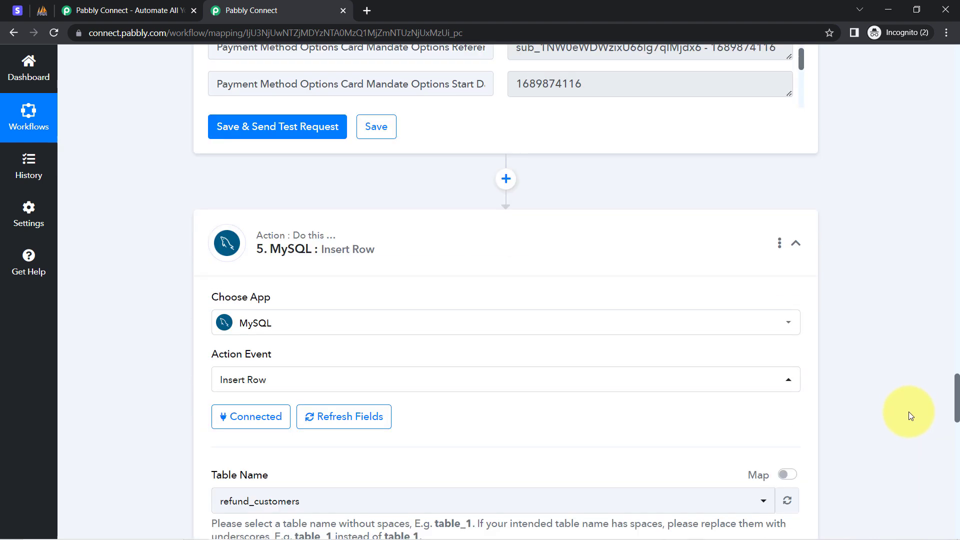
click(503, 181)
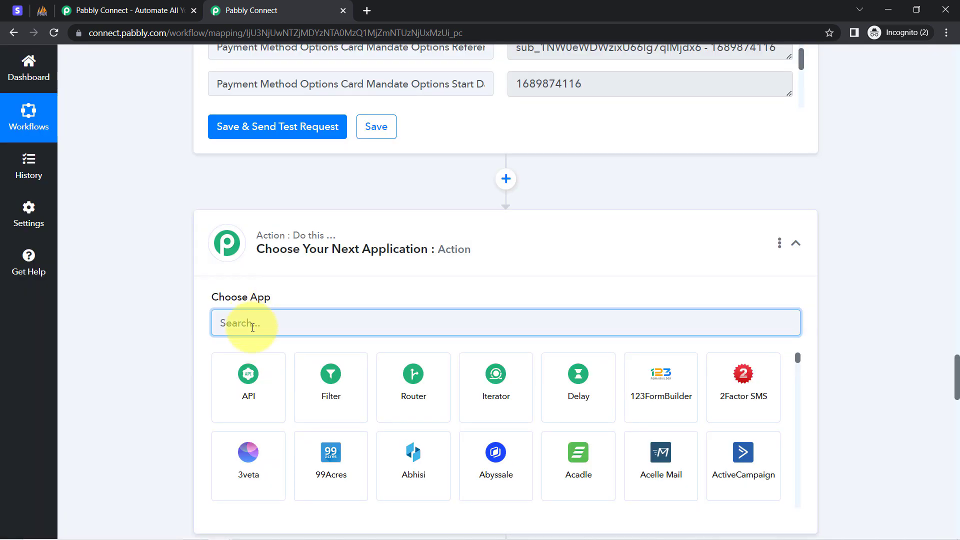
text(str)
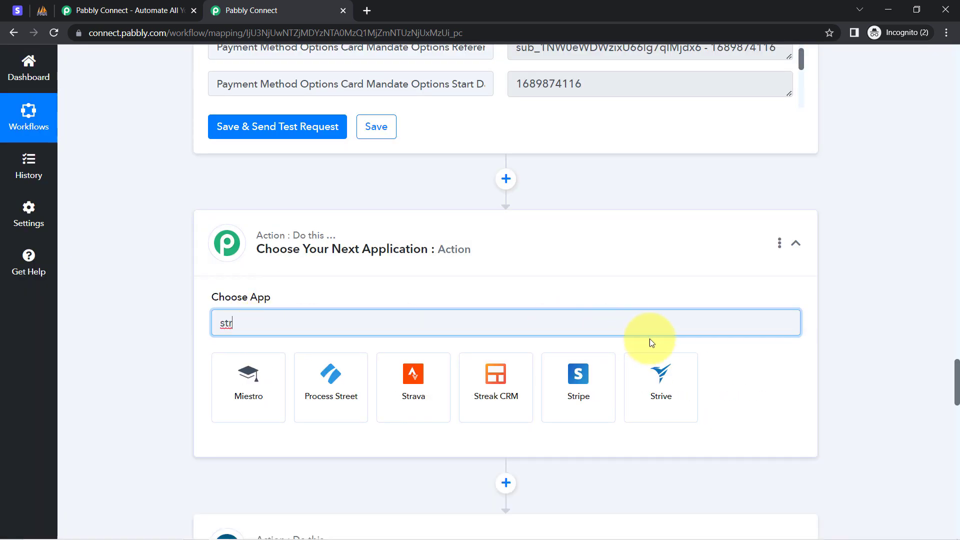
click(571, 385)
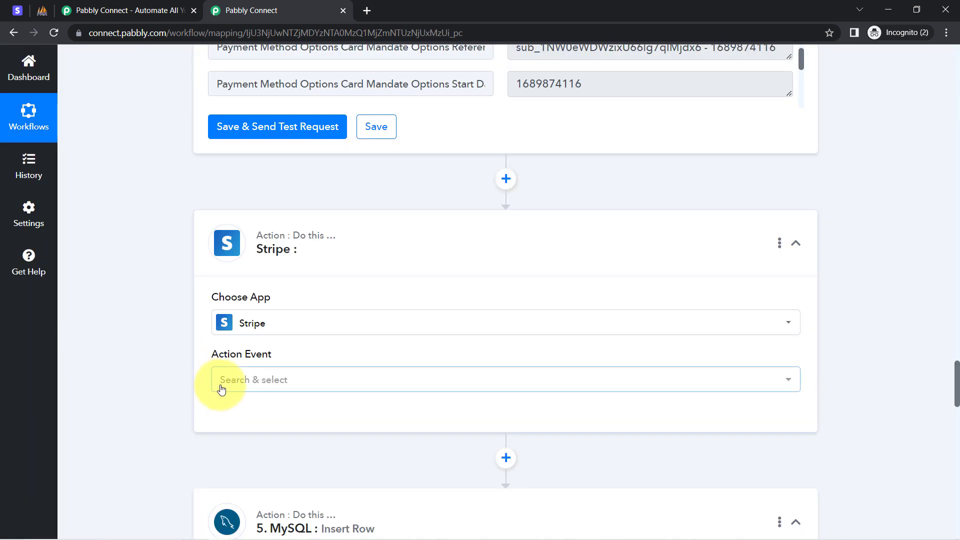
Step: Set the new Stripe action's event to Retrieve a Customer by ID and connect it through the existing Stripe #5 connection
click(221, 390)
text(retr)
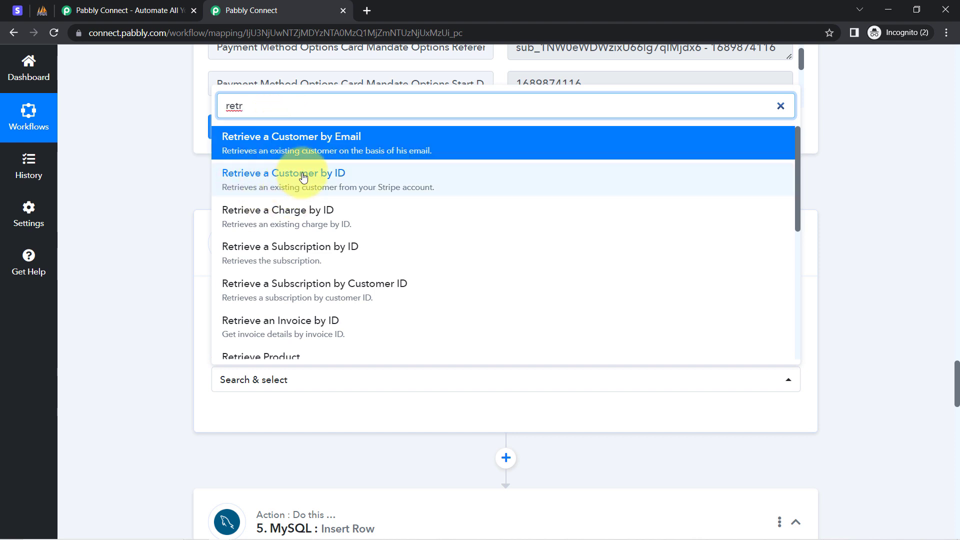
click(303, 176)
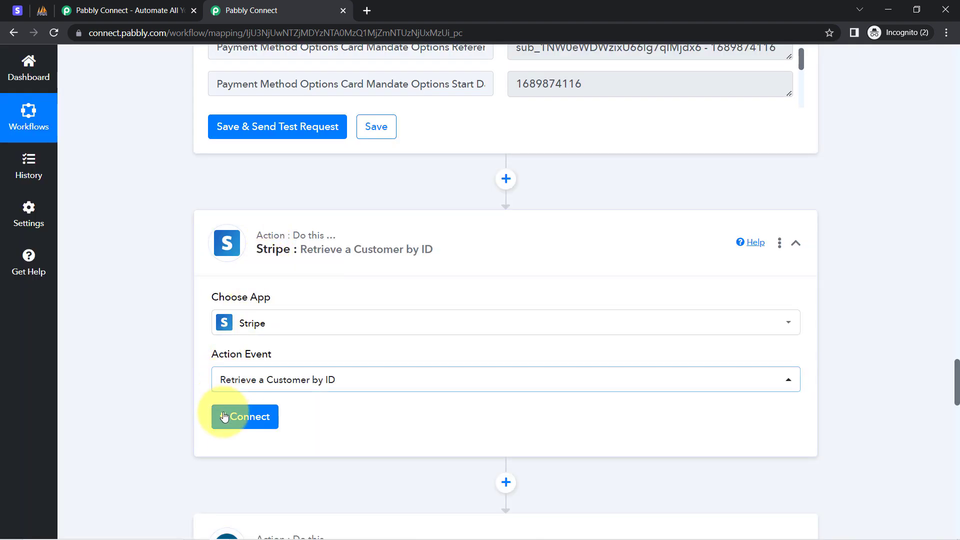
click(224, 416)
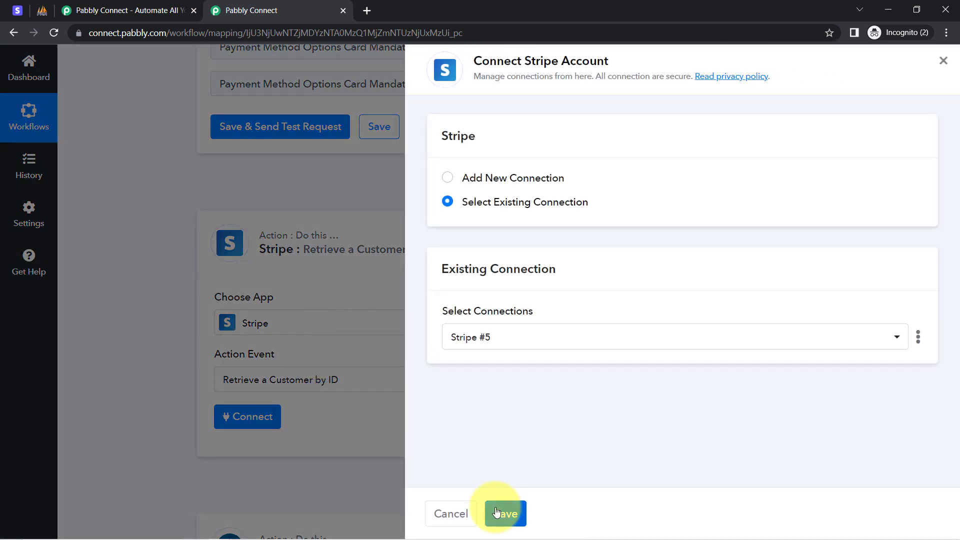
click(497, 512)
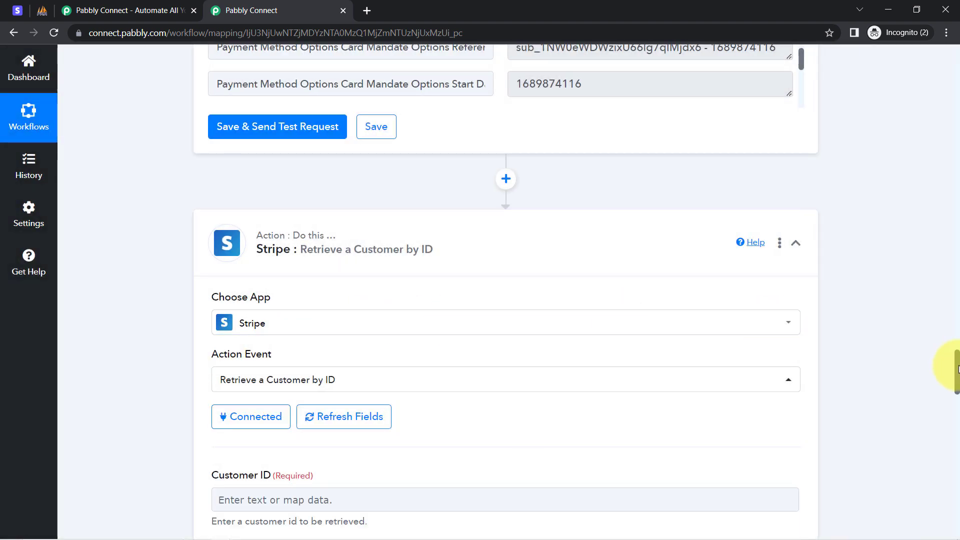
Step: Map the Customer ID field of the Retrieve a Customer by ID step to Data Object Customer from the New Refund step
drag(958, 369, 954, 397)
click(238, 179)
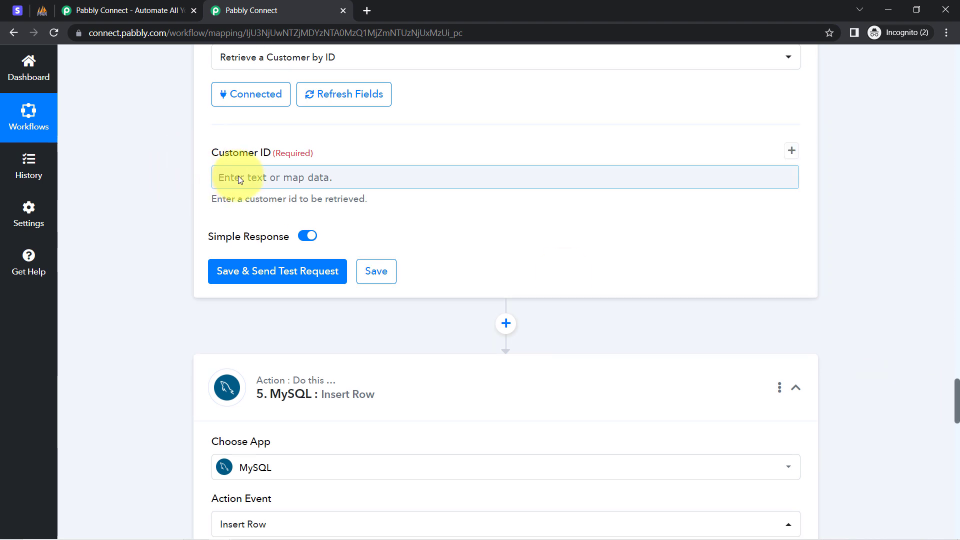
click(238, 243)
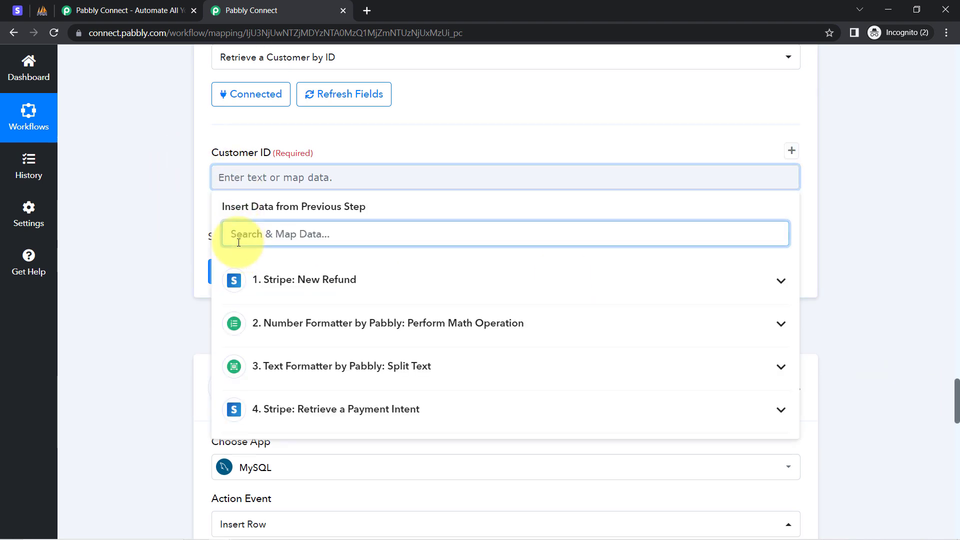
text(cus)
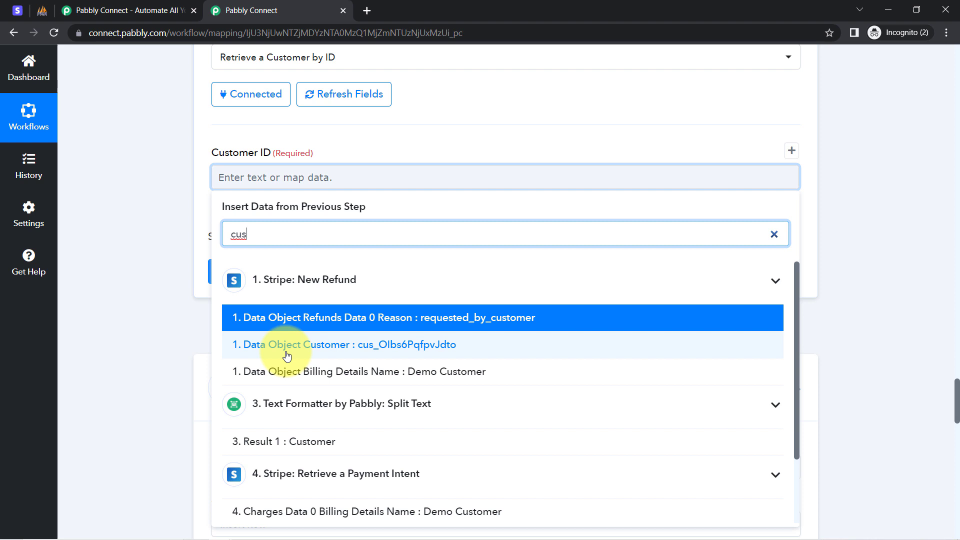
click(342, 350)
click(171, 193)
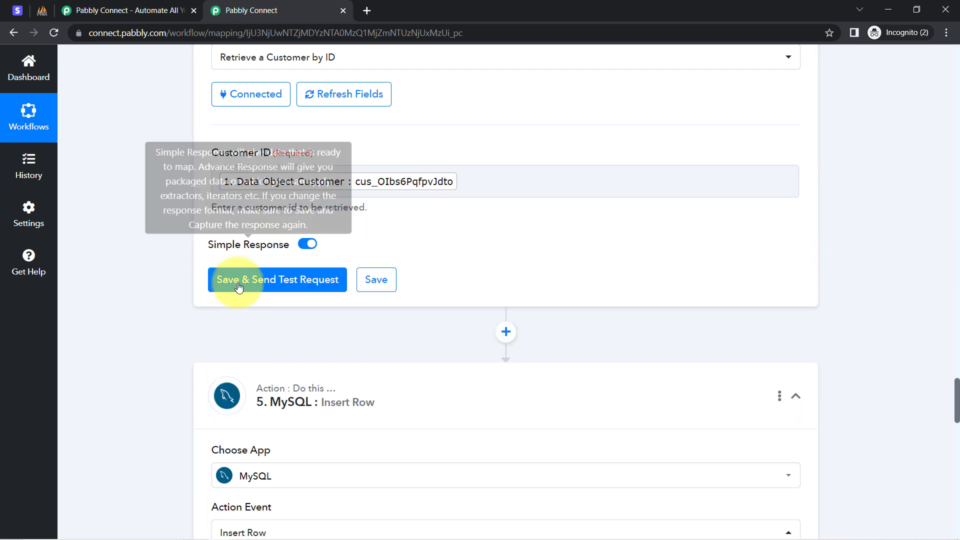
Step: Save the Retrieve a Customer by ID step with a test request and check the phone number in its response
click(237, 286)
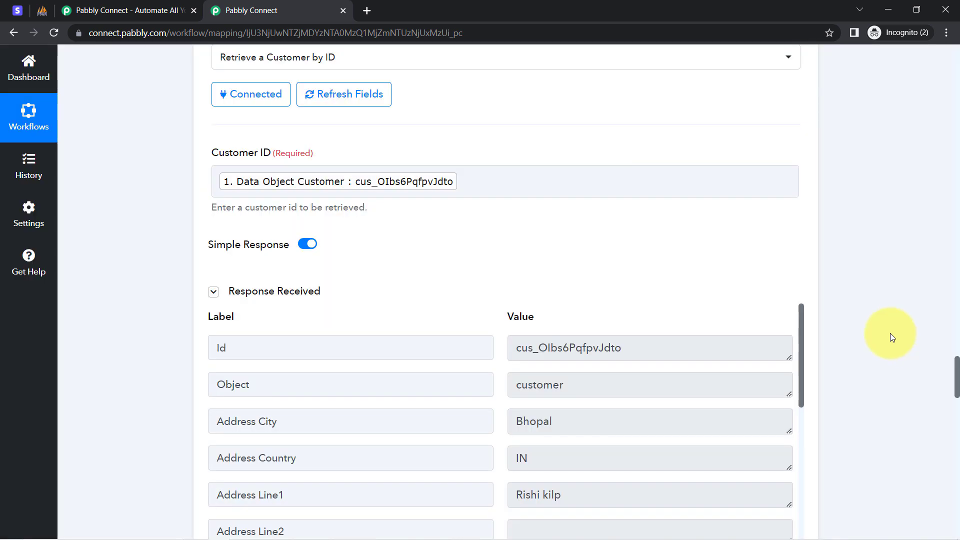
drag(802, 321, 796, 539)
drag(955, 391, 953, 408)
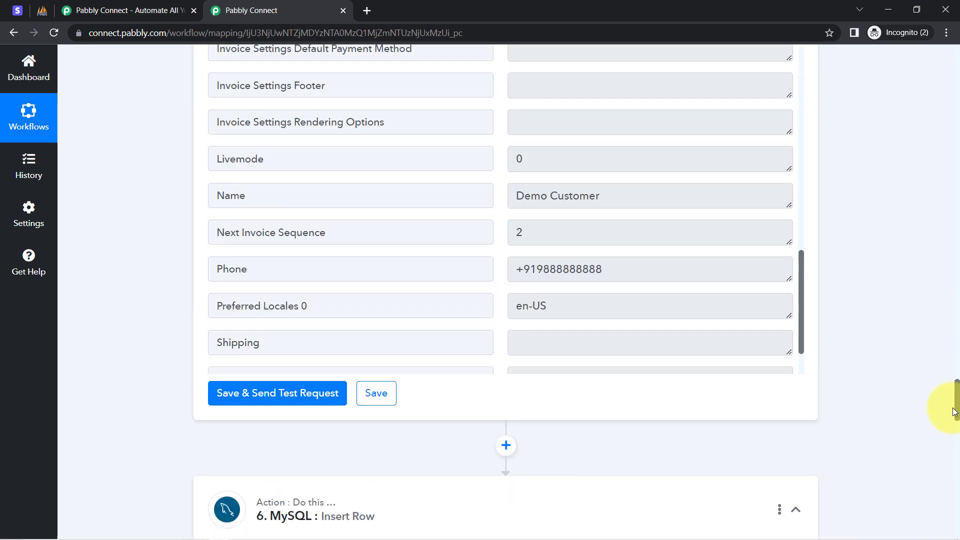
drag(548, 270, 622, 267)
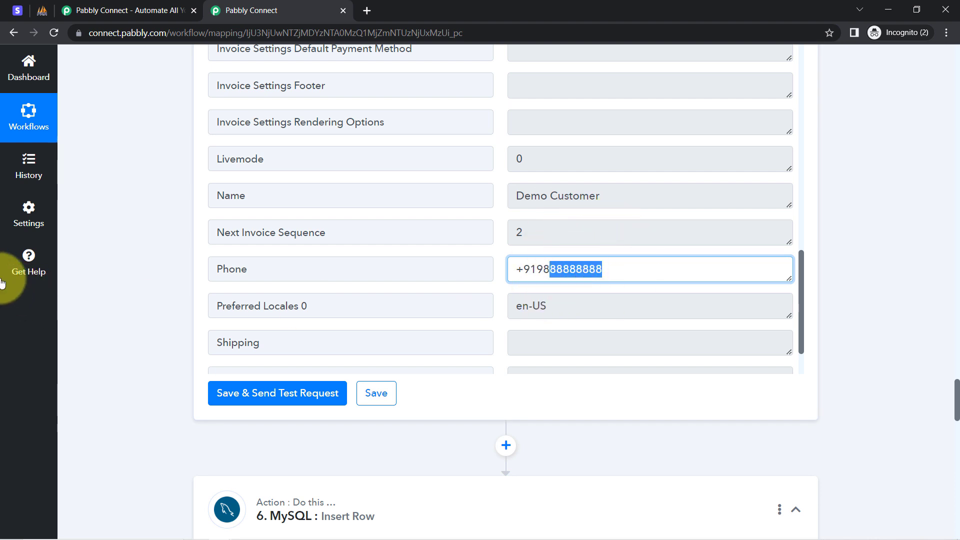
click(728, 291)
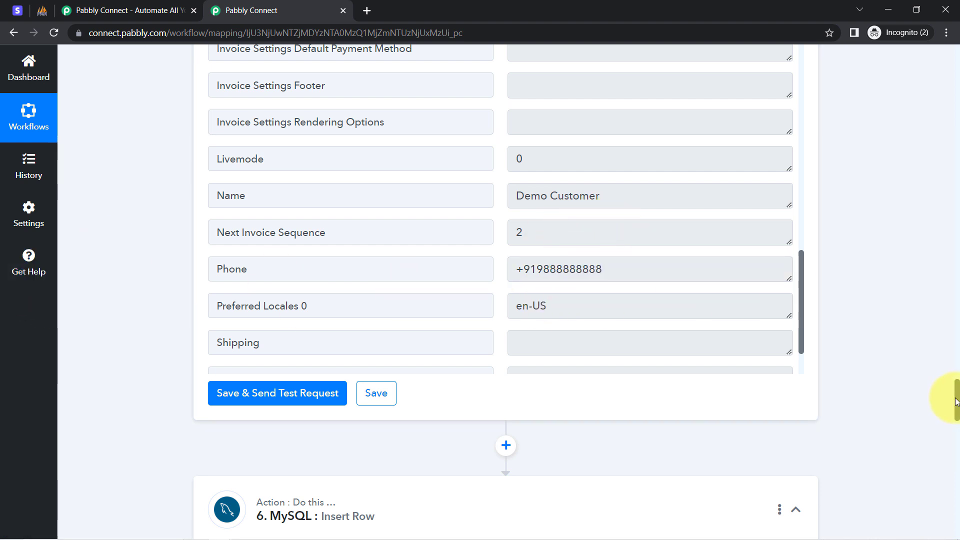
Step: Refresh the MySQL Insert Row step's fields and review their mappings from Id through Product Name
drag(956, 402, 956, 443)
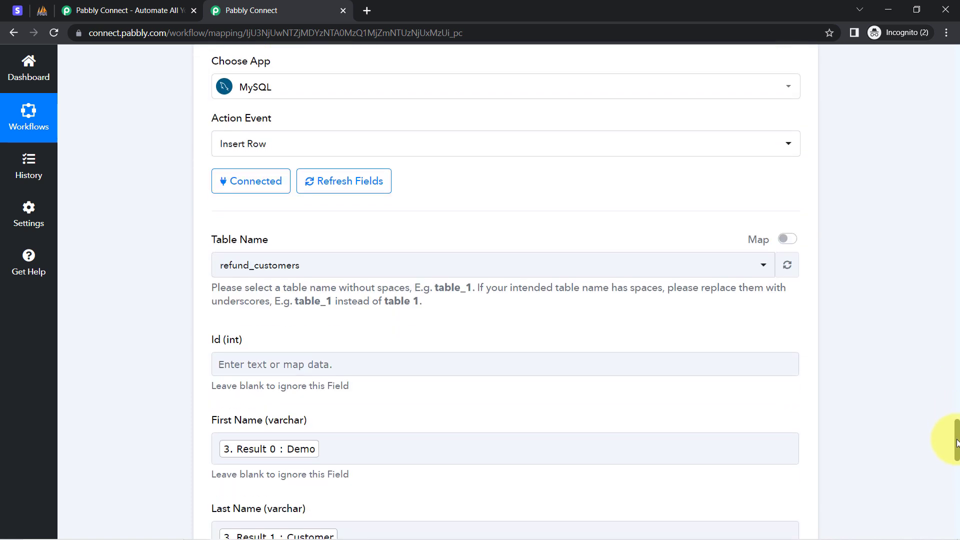
click(345, 189)
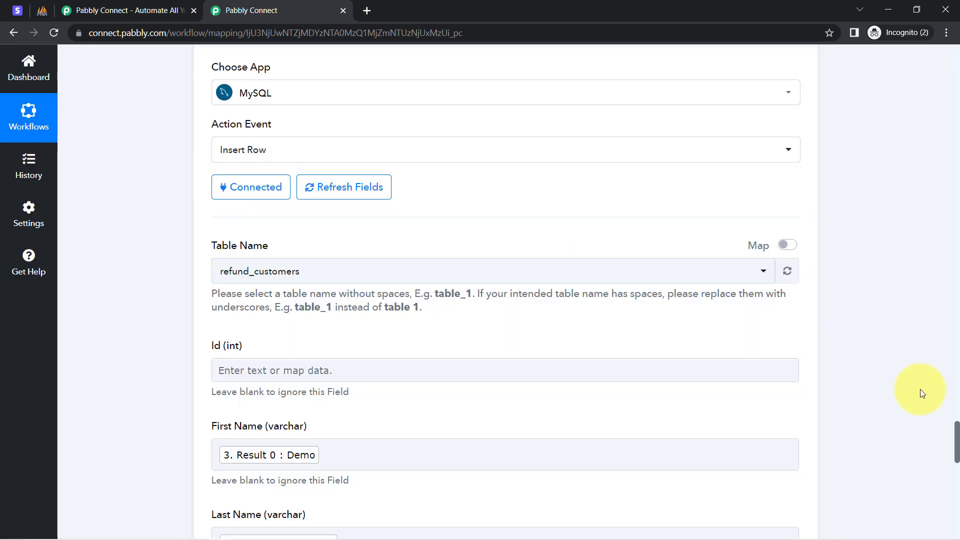
scroll(953, 435, down, 6)
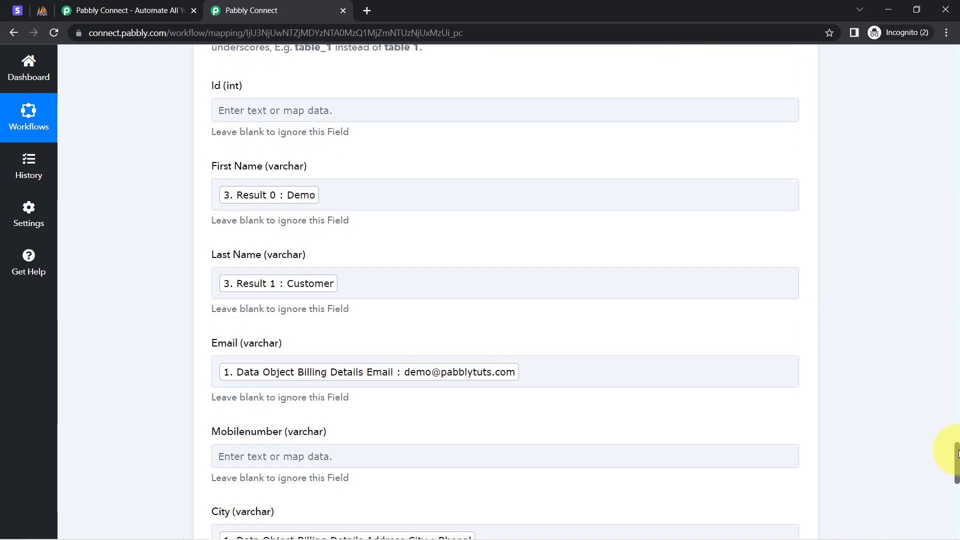
scroll(950, 435, up, 7)
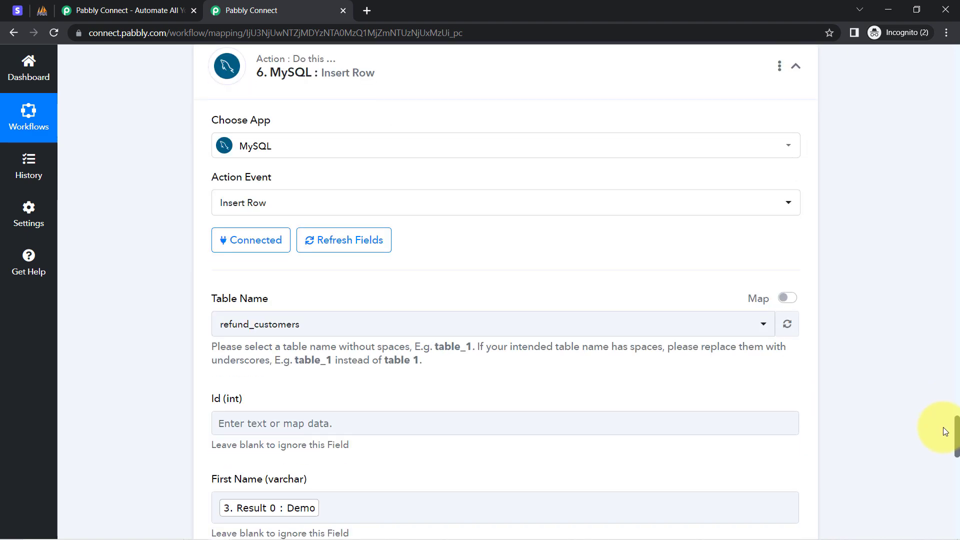
scroll(949, 435, down, 2)
scroll(939, 442, down, 15)
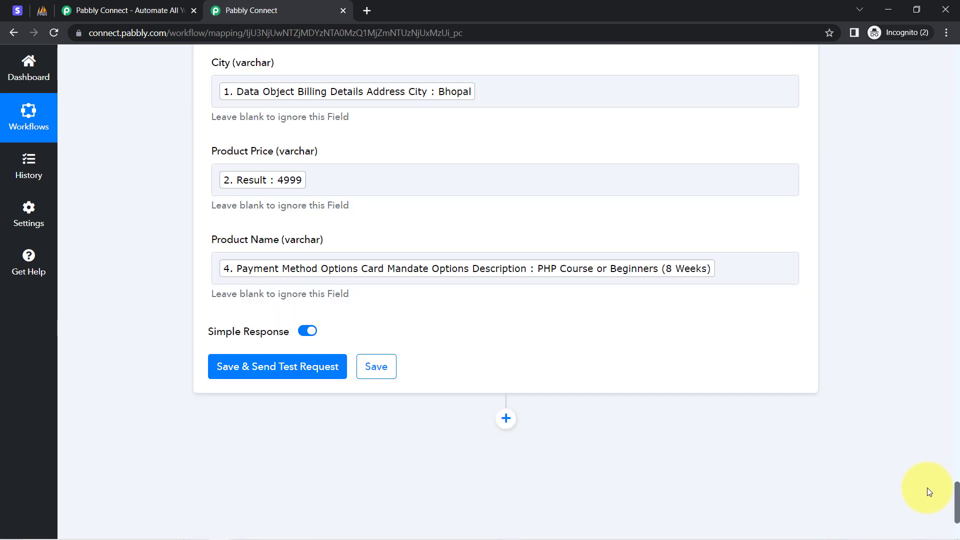
Step: Map the Mobilenumber field of the MySQL step to Phone from the Retrieve a Customer by ID step
scroll(926, 480, up, 4)
click(281, 189)
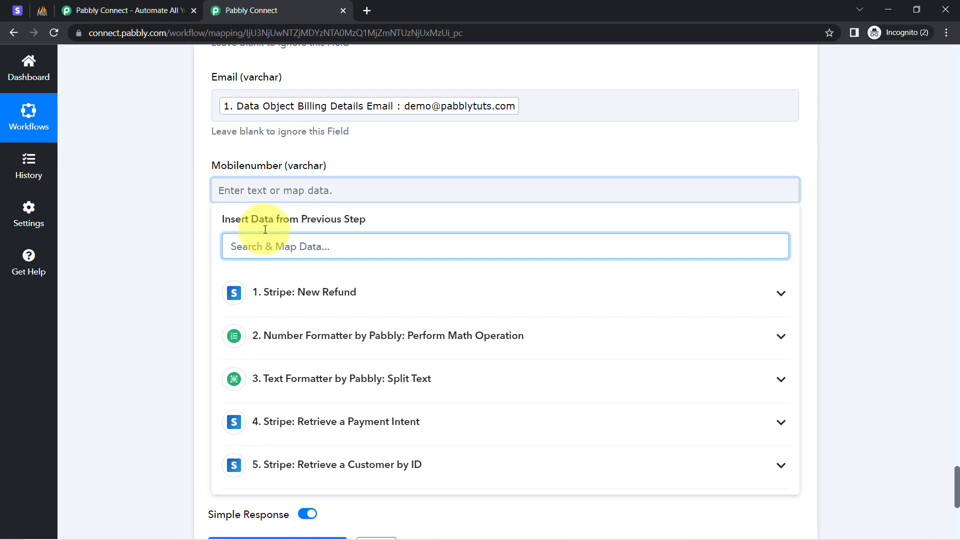
text(9)
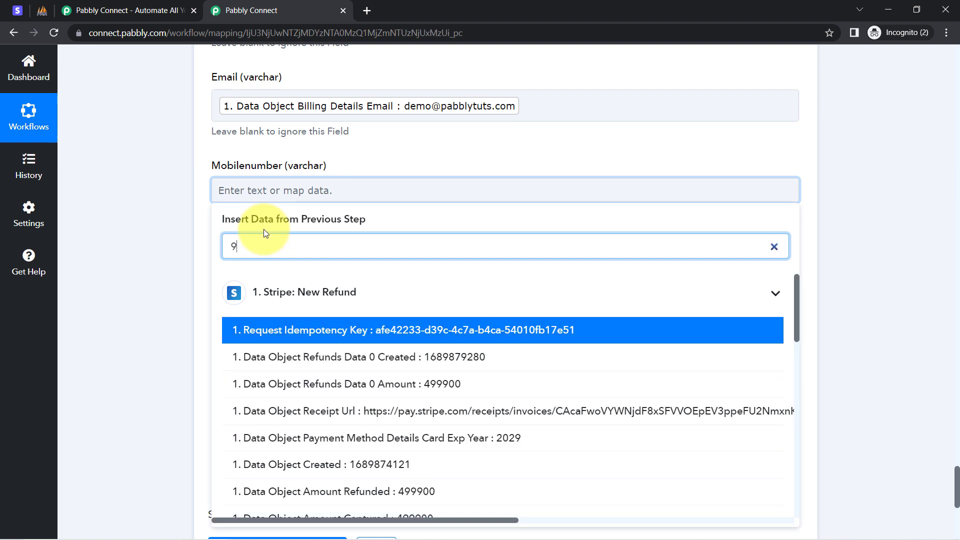
text(8)
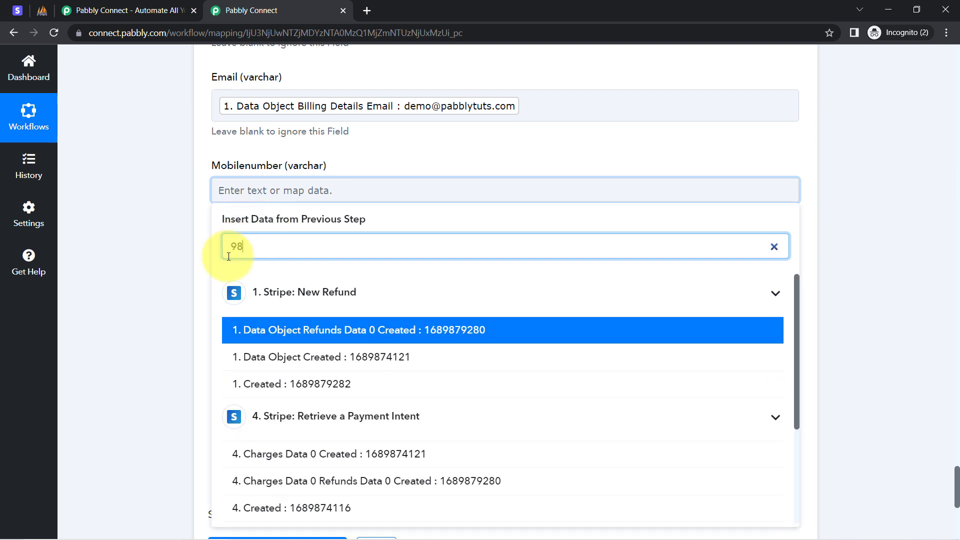
scroll(302, 438, down, 3)
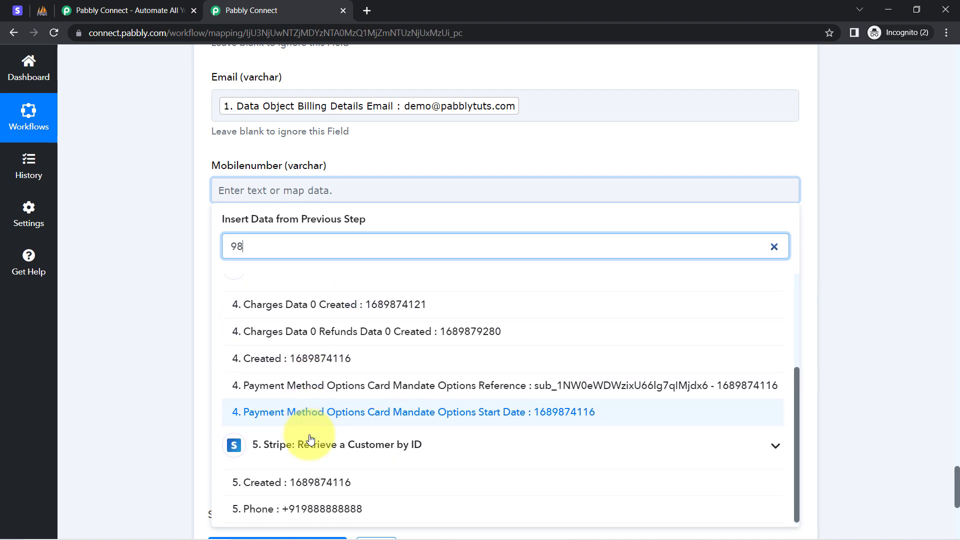
click(297, 508)
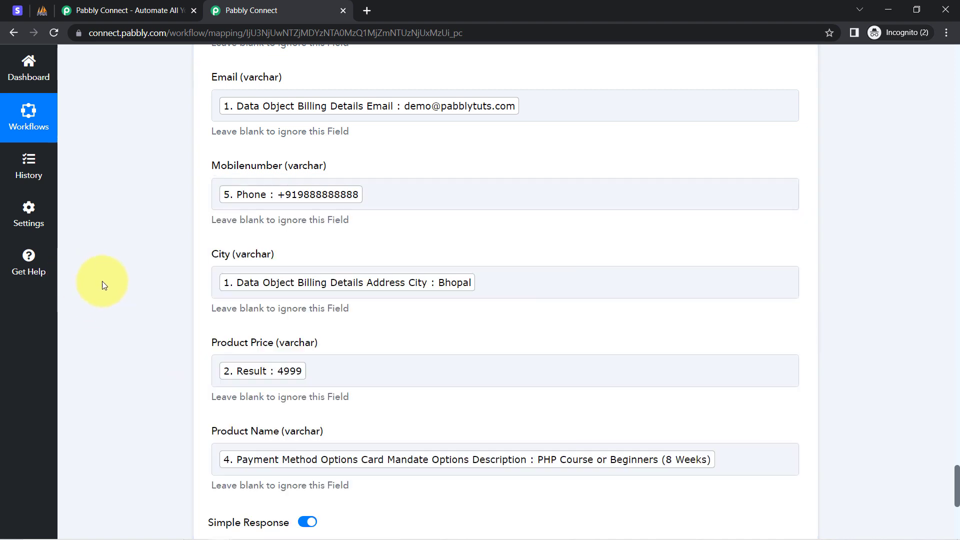
Step: Check the current refund_customers rows in phpMyAdmin, then return to Pabbly Connect and save the MySQL Insert Row step with a test request
scroll(130, 323, down, 4)
scroll(130, 323, down, 3)
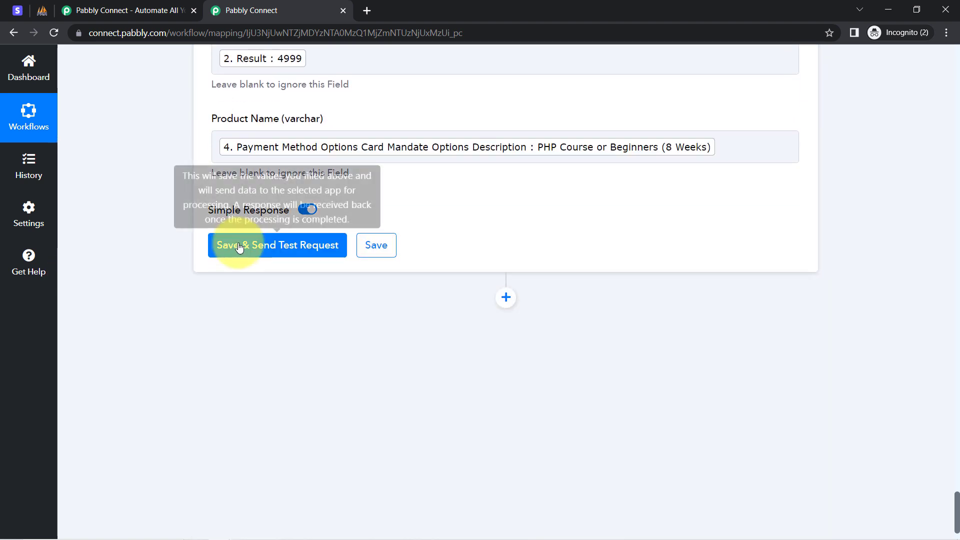
click(56, 10)
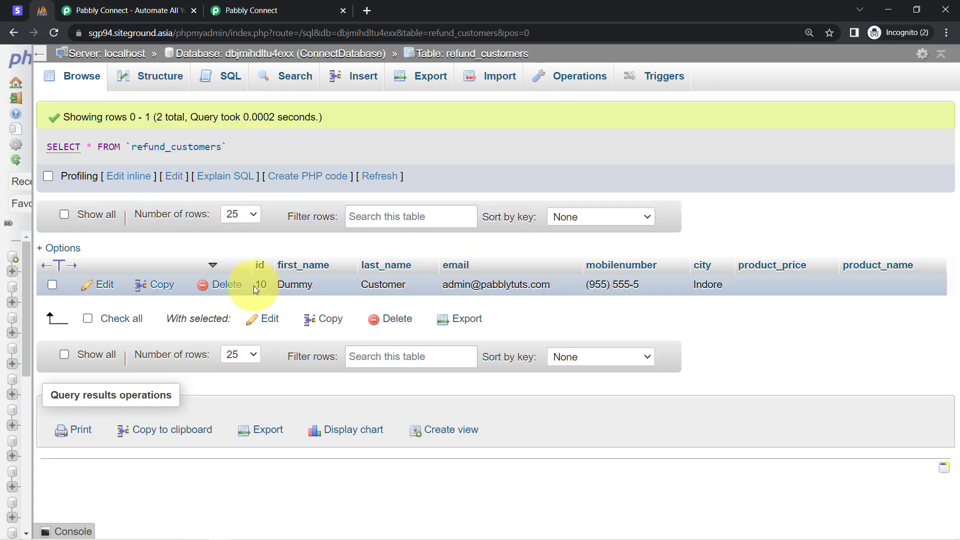
click(248, 10)
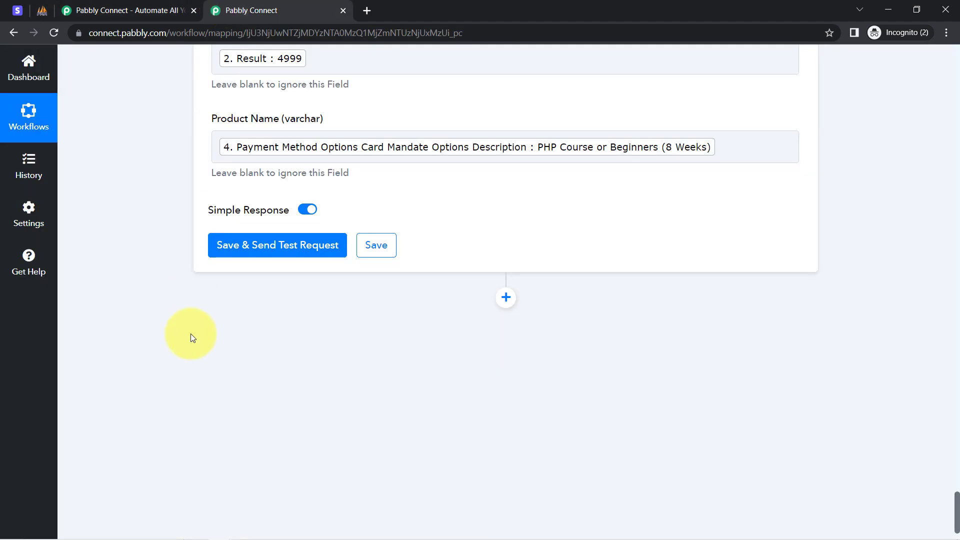
click(233, 254)
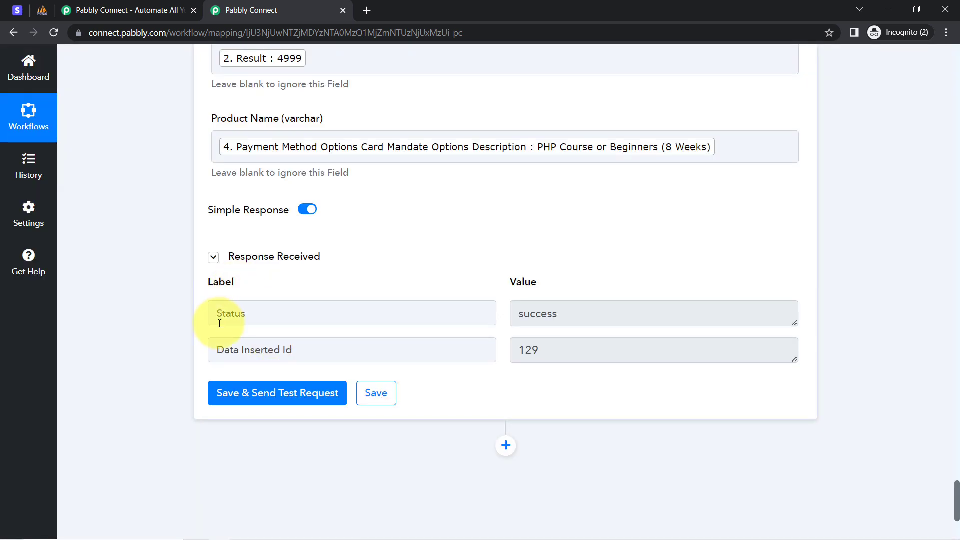
Step: Check the Status in the MySQL response, then switch to phpMyAdmin and reload the refund_customers table
double_click(236, 324)
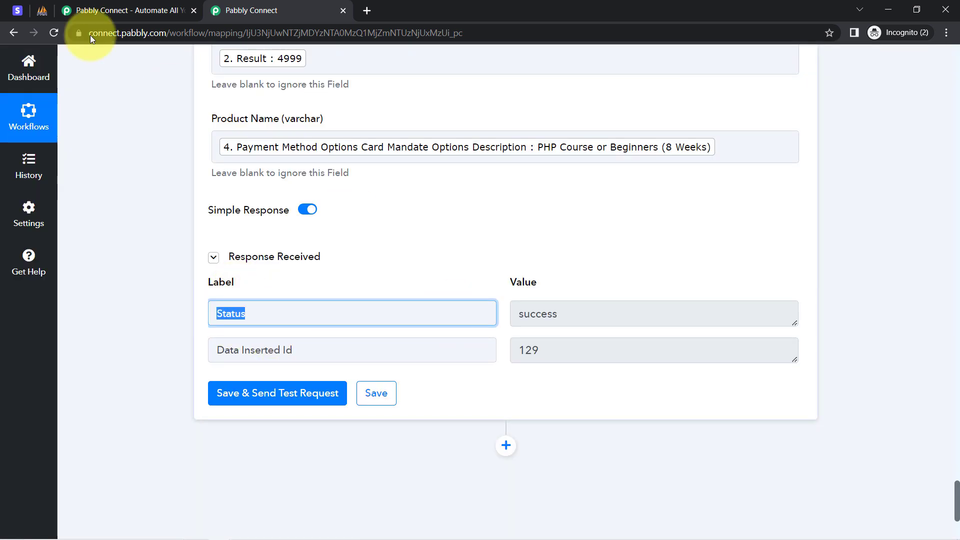
click(43, 11)
click(54, 33)
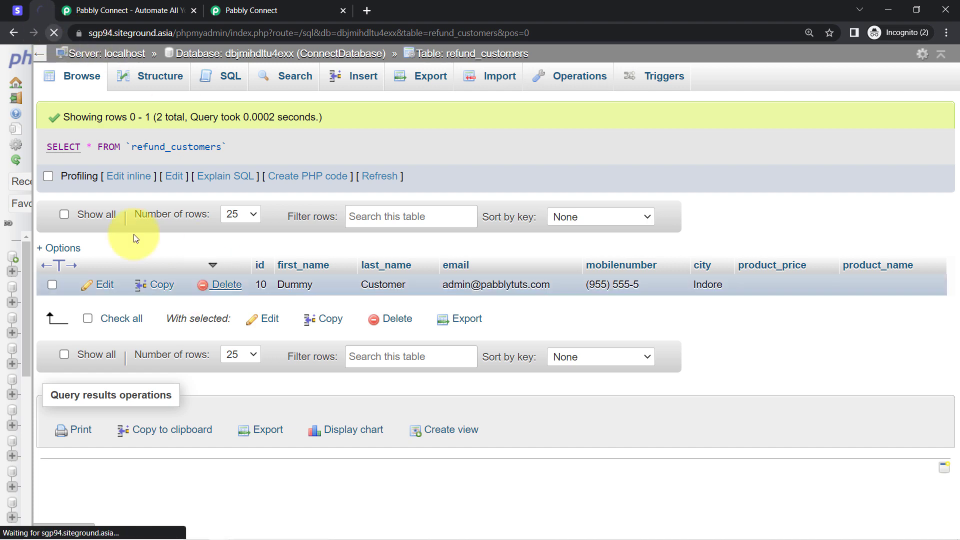
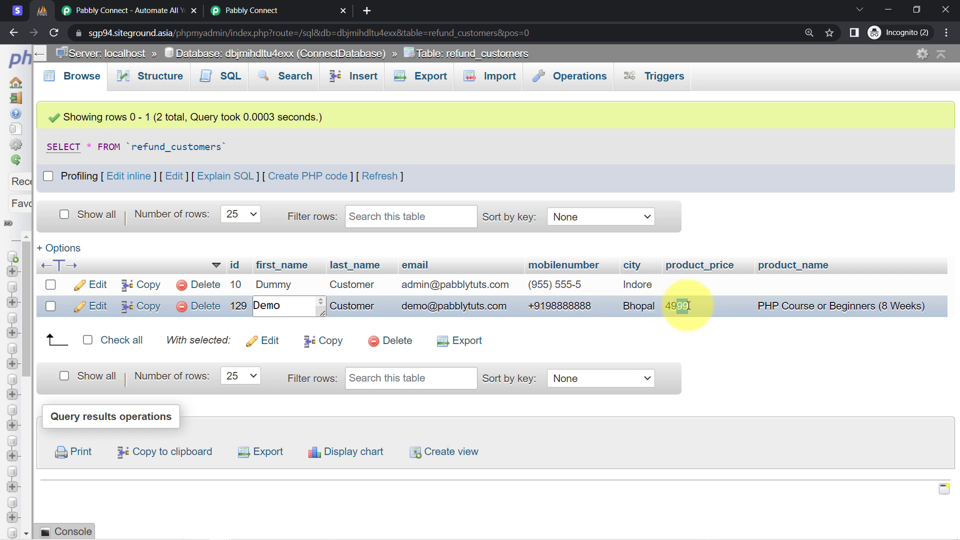
Step: Check the product name in the newly added refund_customers row, then return to the Pabbly Connect workflow
drag(758, 305, 837, 304)
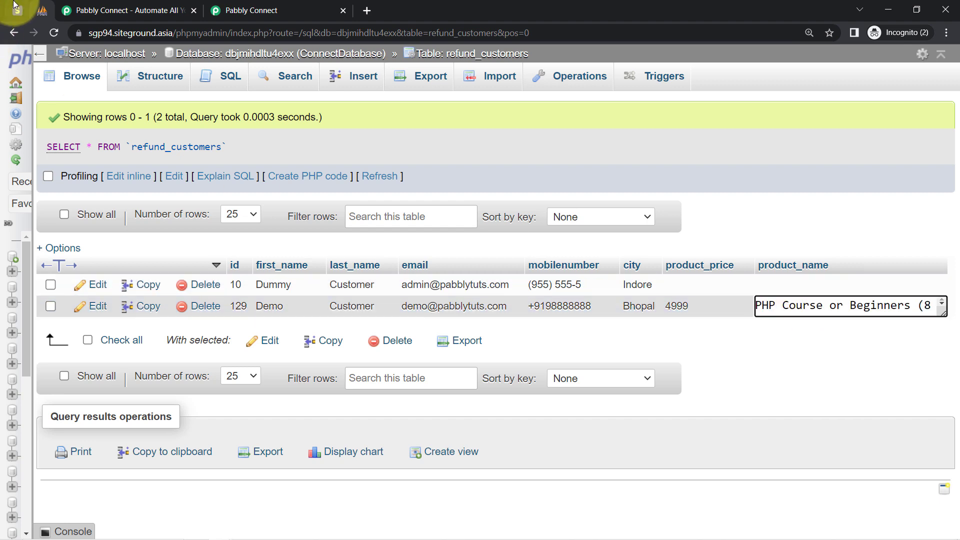
click(258, 9)
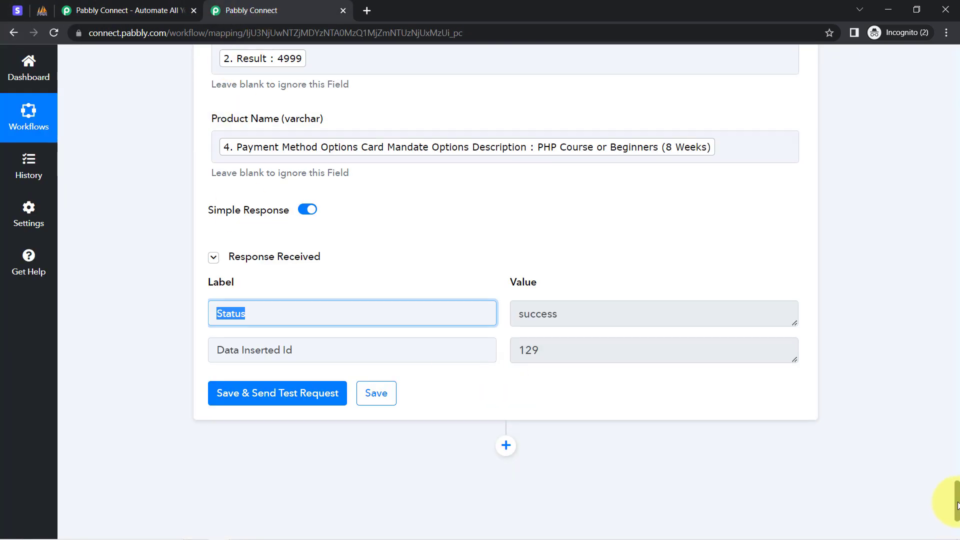
Step: Collapse all six workflow steps, from the Stripe New Refund trigger through the MySQL Insert Row action
drag(957, 504, 943, 10)
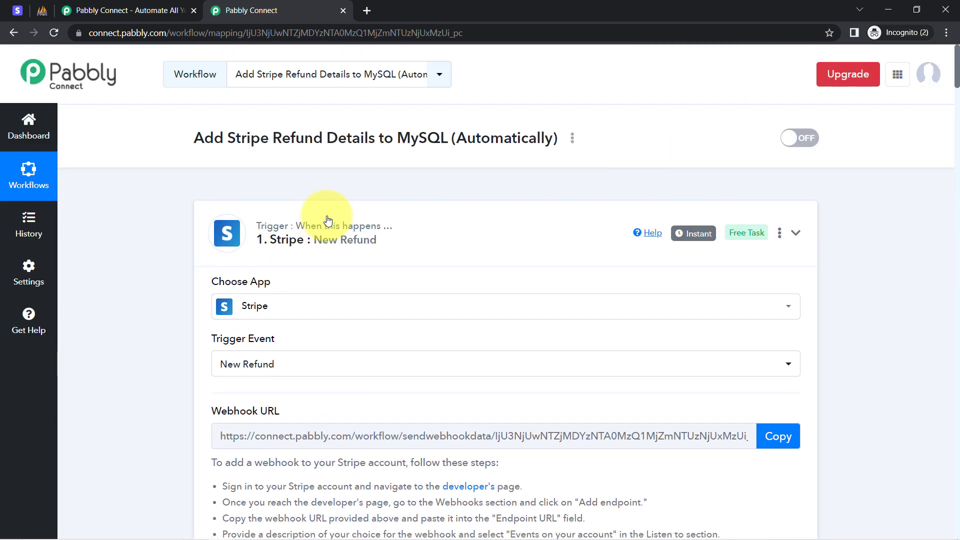
click(328, 221)
click(278, 371)
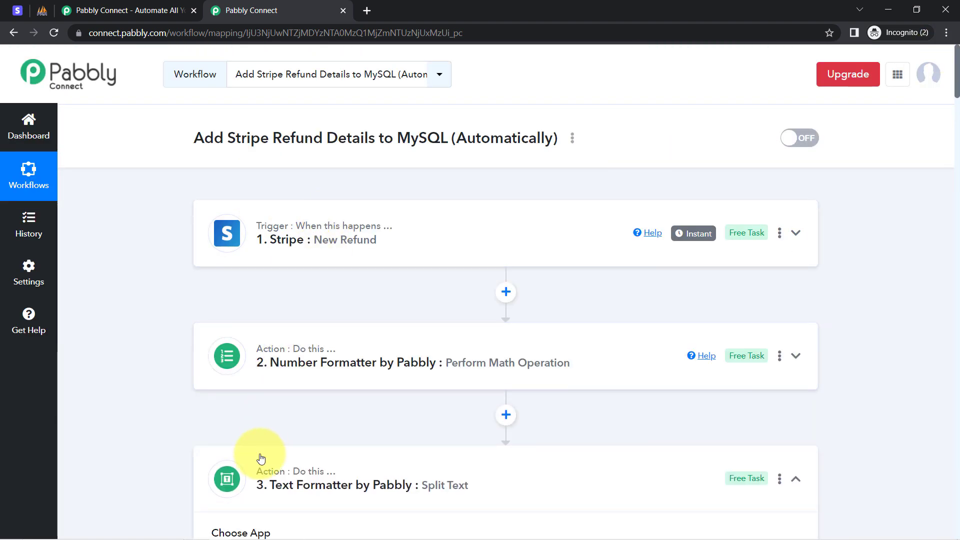
click(259, 481)
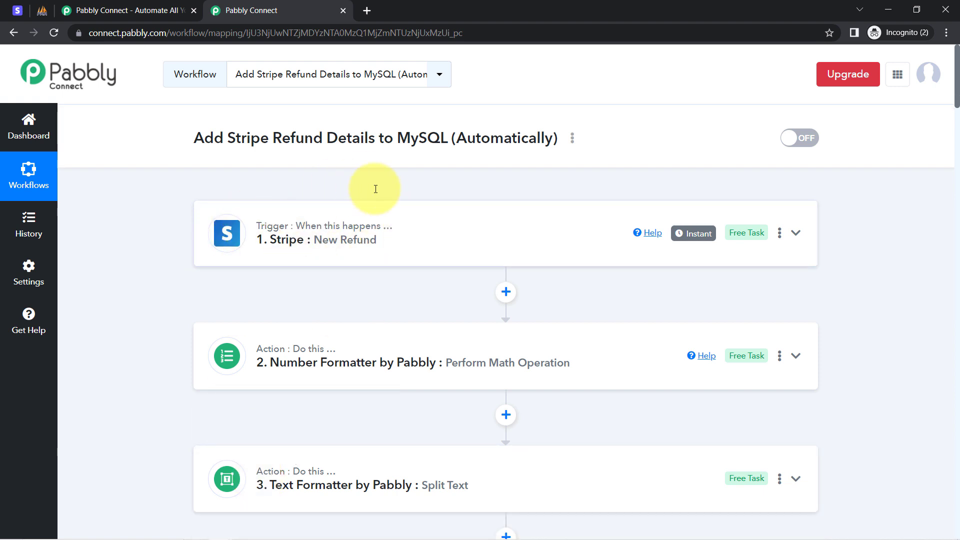
scroll(322, 307, down, 2)
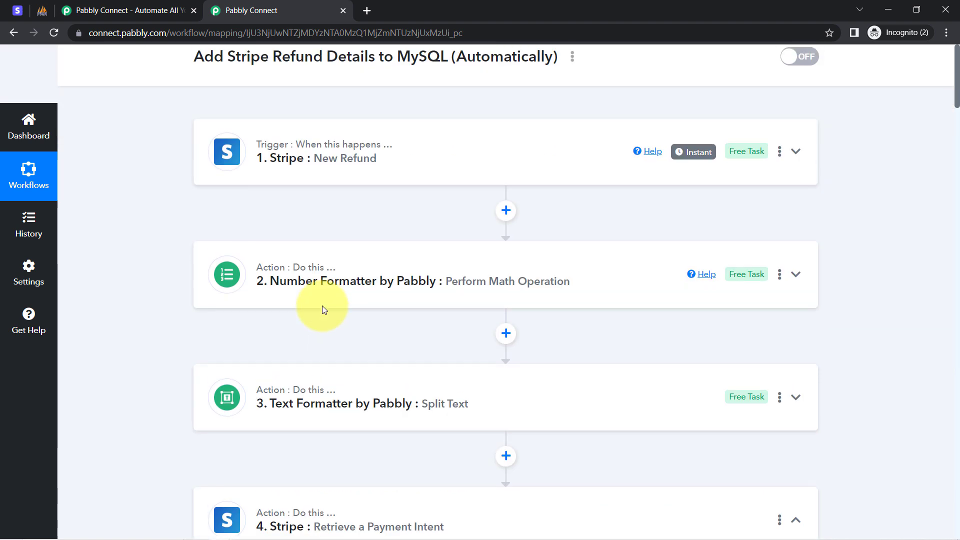
scroll(322, 307, down, 1)
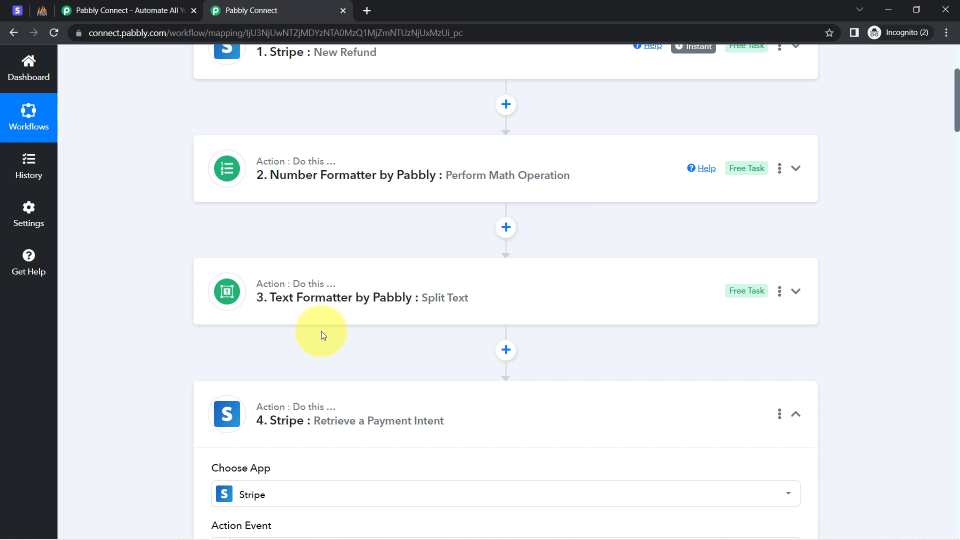
click(297, 411)
scroll(318, 314, down, 4)
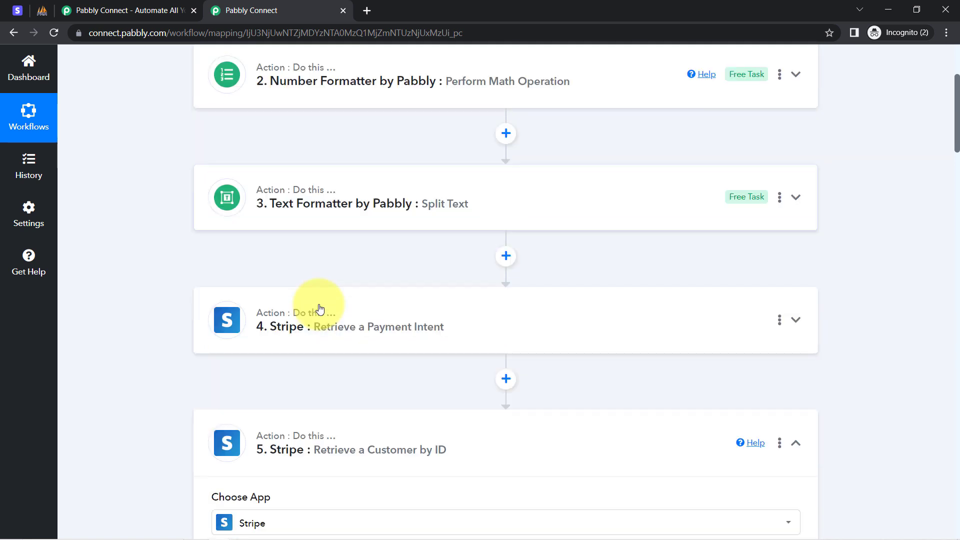
click(346, 280)
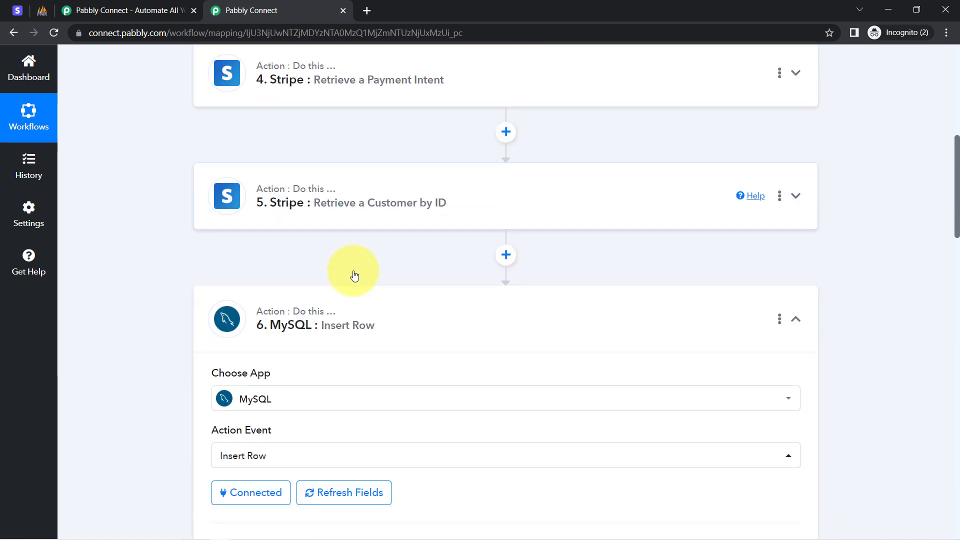
scroll(300, 290, down, 1)
click(288, 296)
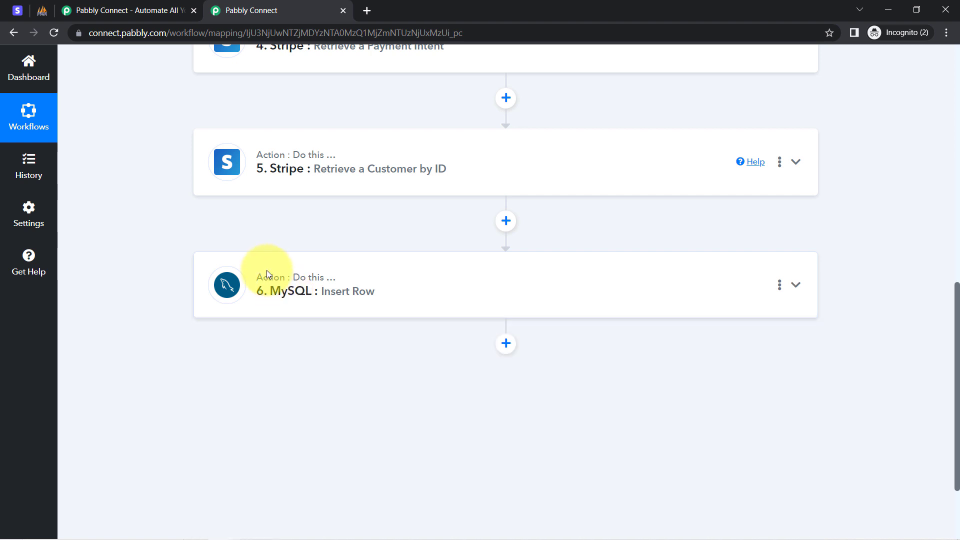
scroll(300, 245, up, 10)
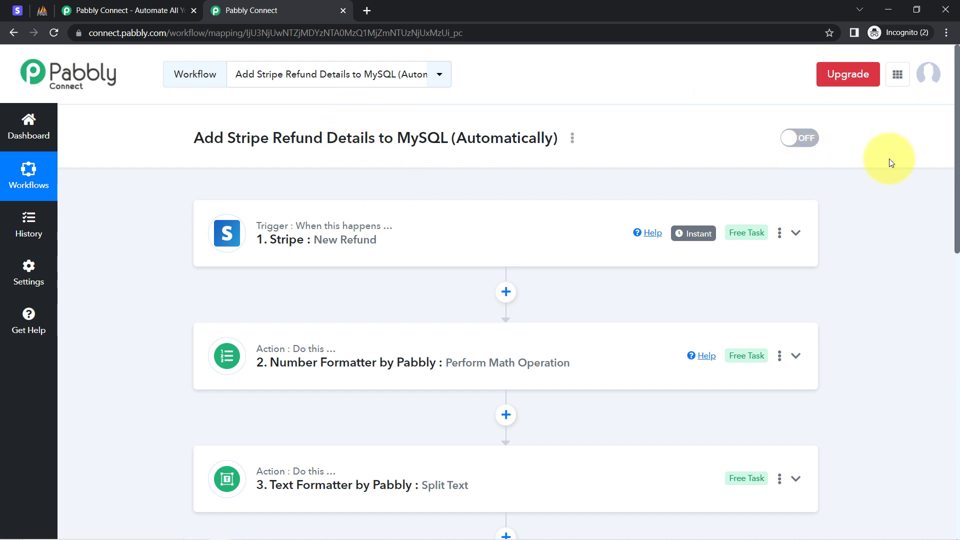
drag(957, 154, 928, 128)
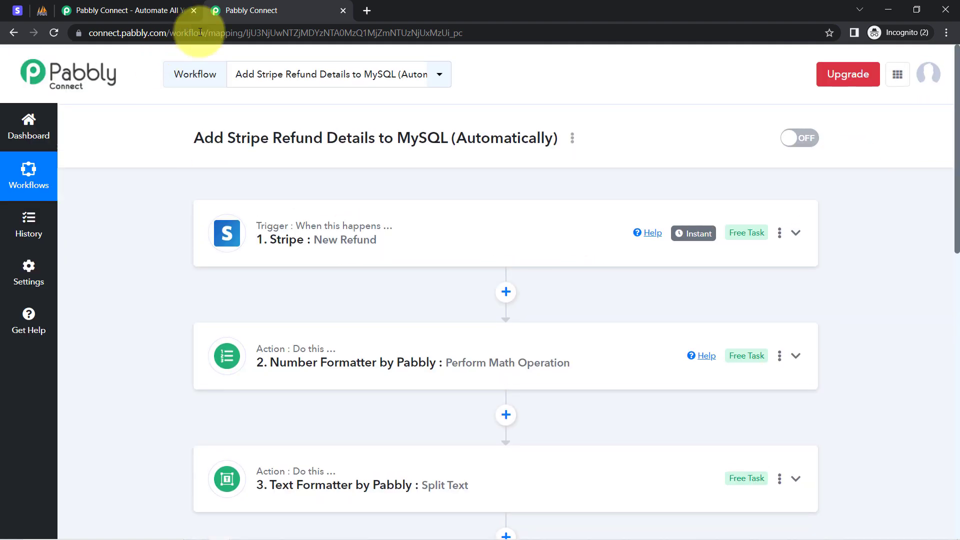
Step: Copy the share link of the Add Stripe Refund Details to MySQL (Automatically) workflow and close the sharing dialog
click(573, 139)
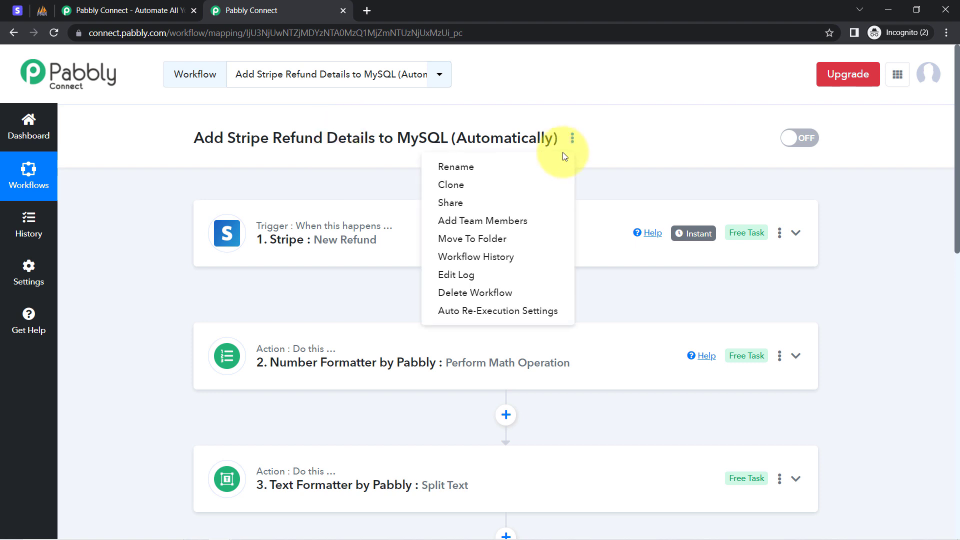
click(461, 207)
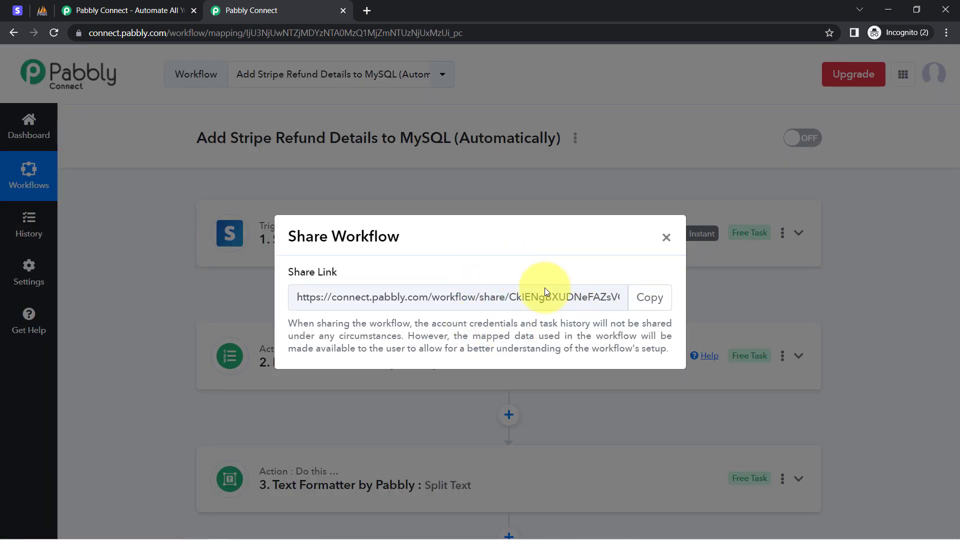
click(640, 297)
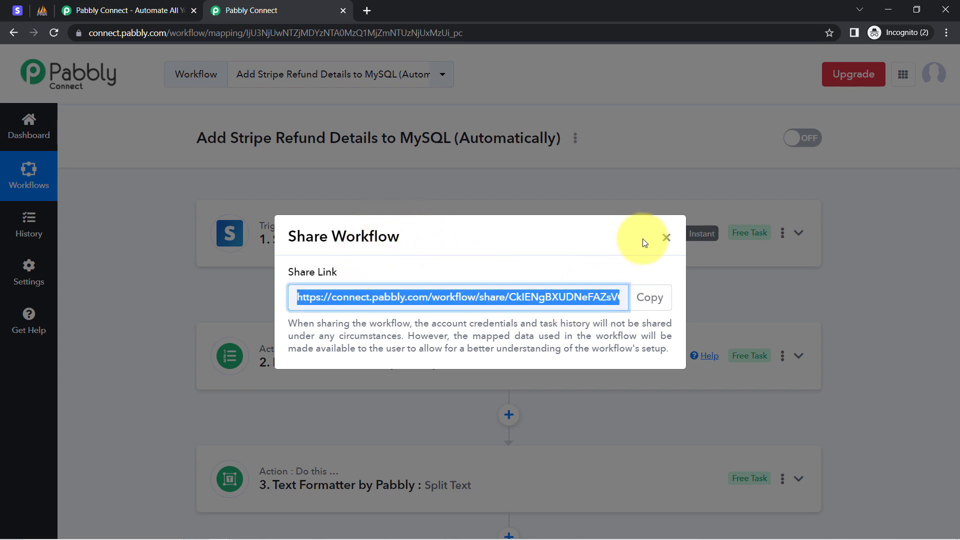
click(666, 239)
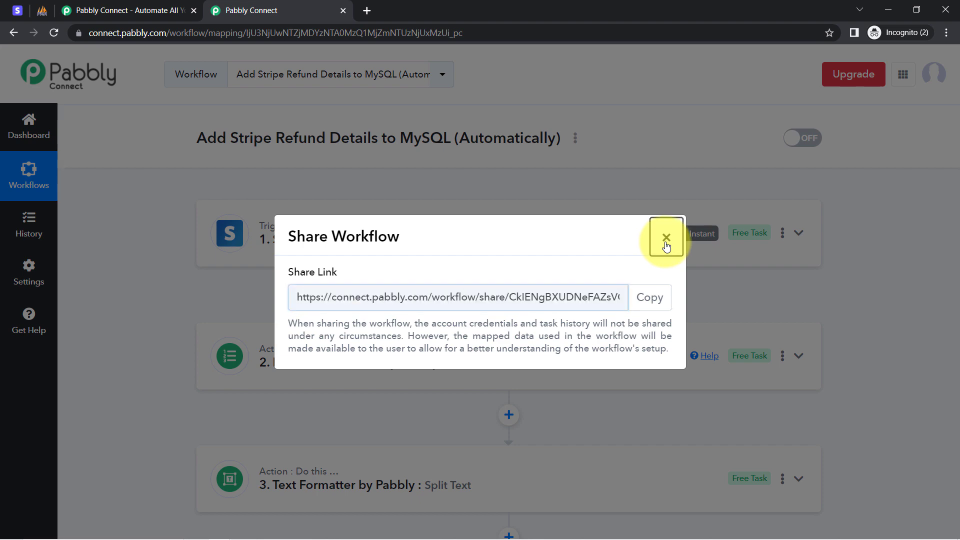
scroll(241, 404, down, 3)
scroll(328, 337, down, 2)
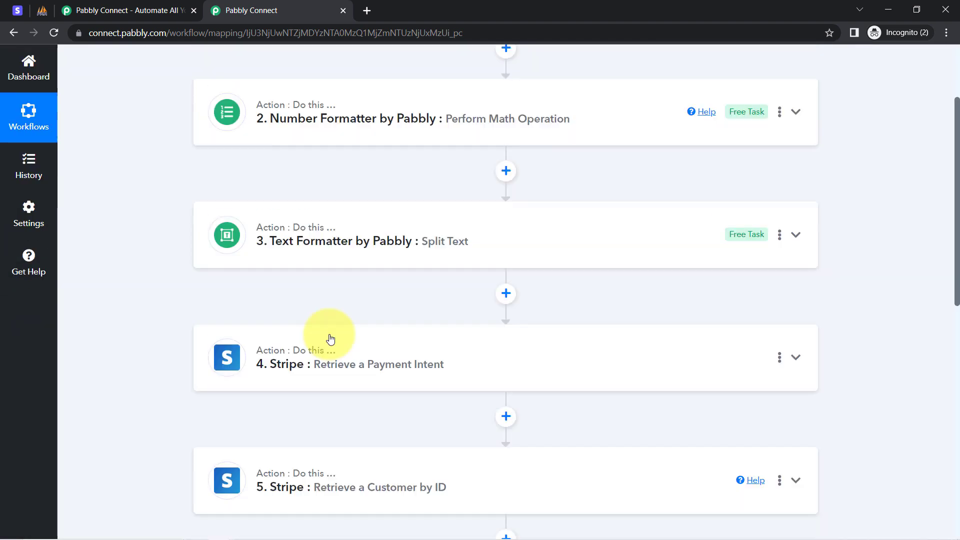
scroll(329, 336, up, 5)
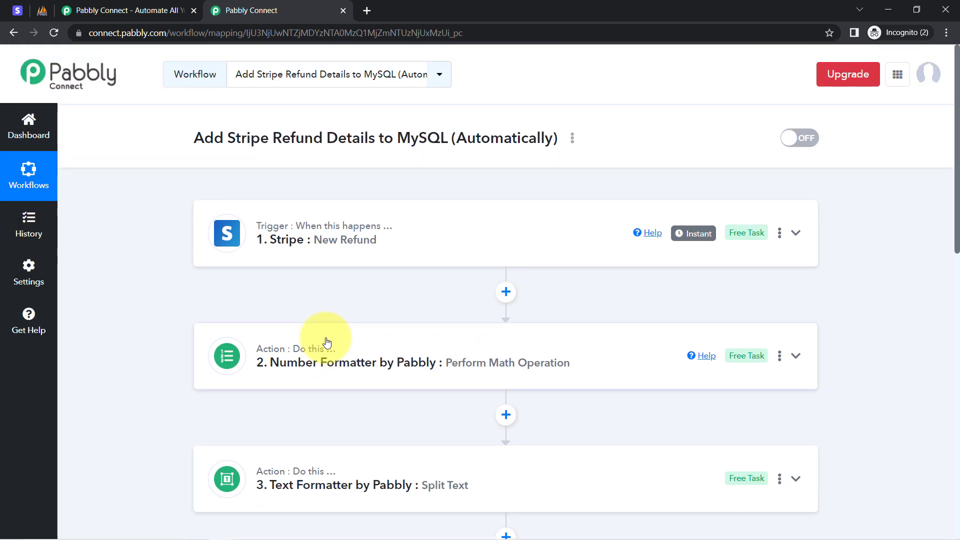